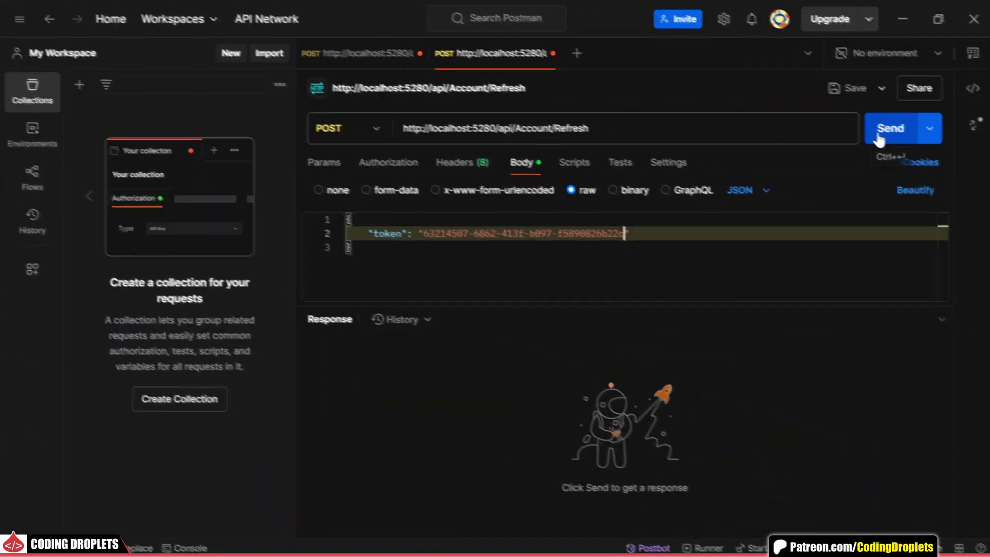
Paste the latest refresh token into the Postman Refresh body and select the returned access token
key("ctrl+v")
left_click(877, 137)
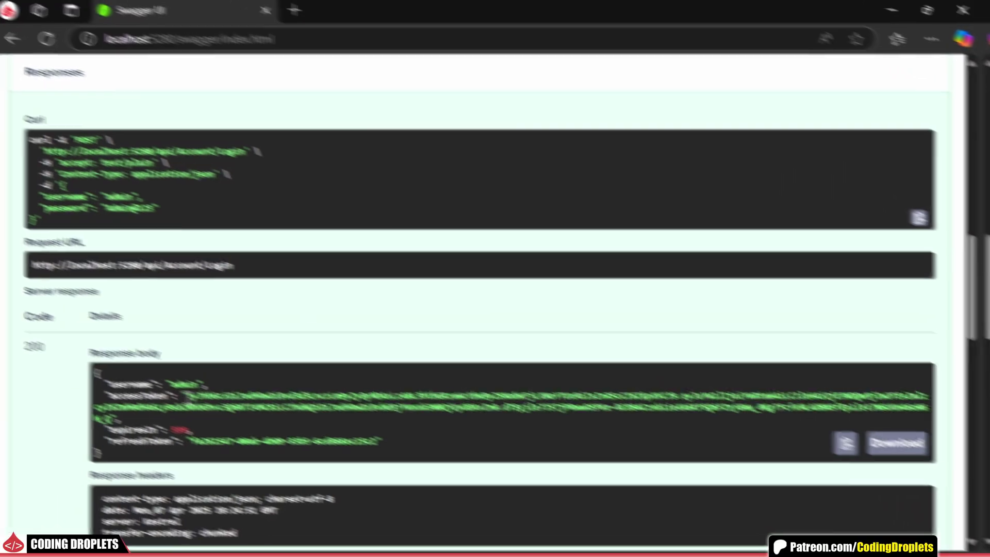
left_click_drag(196, 398, 121, 423)
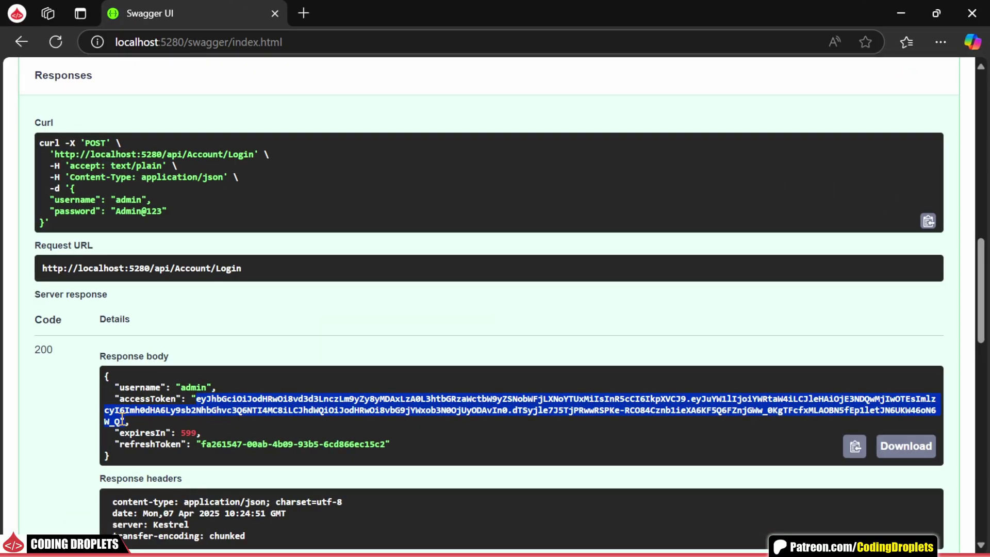
scroll(535, 332, "up", 10)
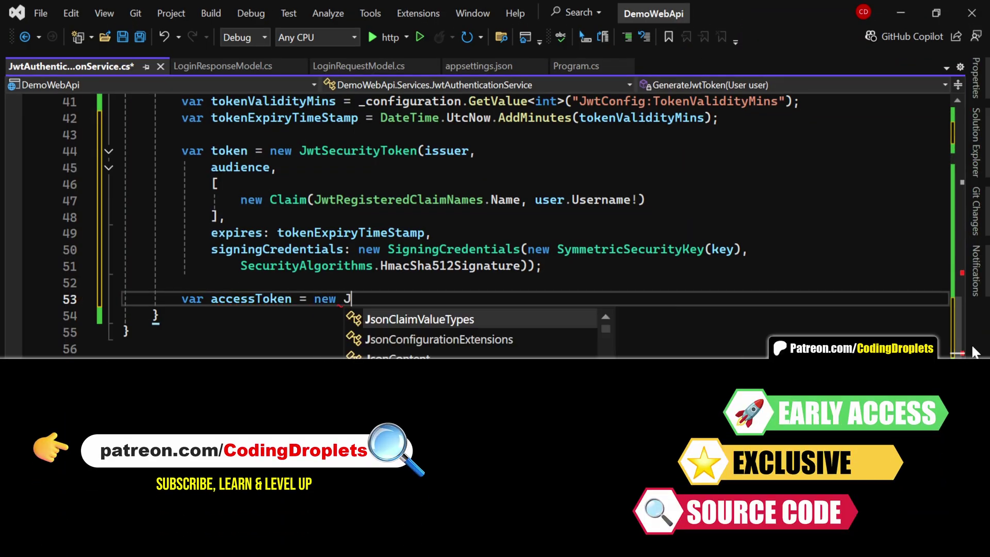
Complete the access token line with the JwtSecurityTokenHandler class from IntelliSense
key("Down")
key("Down")
key("Tab")
type("()")
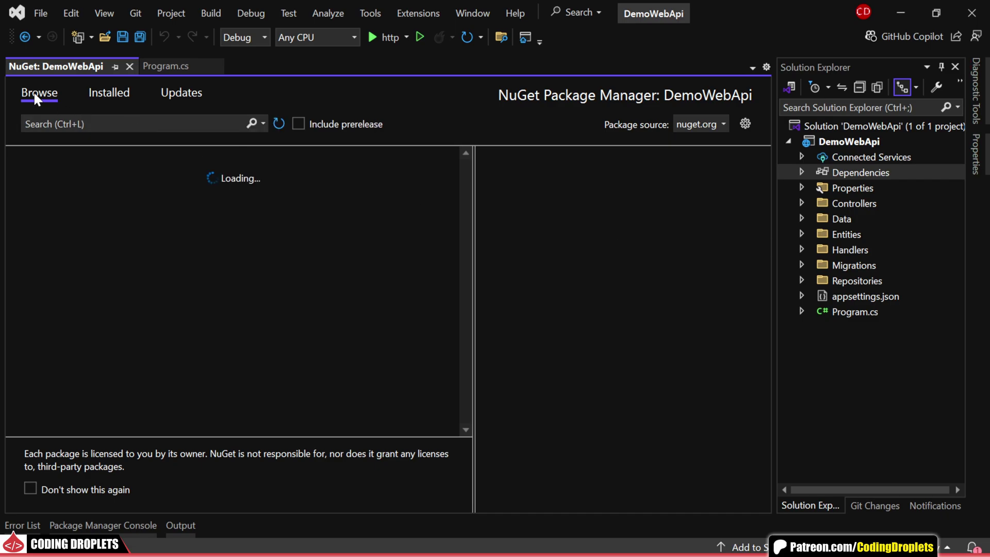
Install System.IdentityModel.Tokens.Jwt 8.7.0 from the Browse list
left_click(67, 128)
type("System.IdentityModel.Tokens.Jwt")
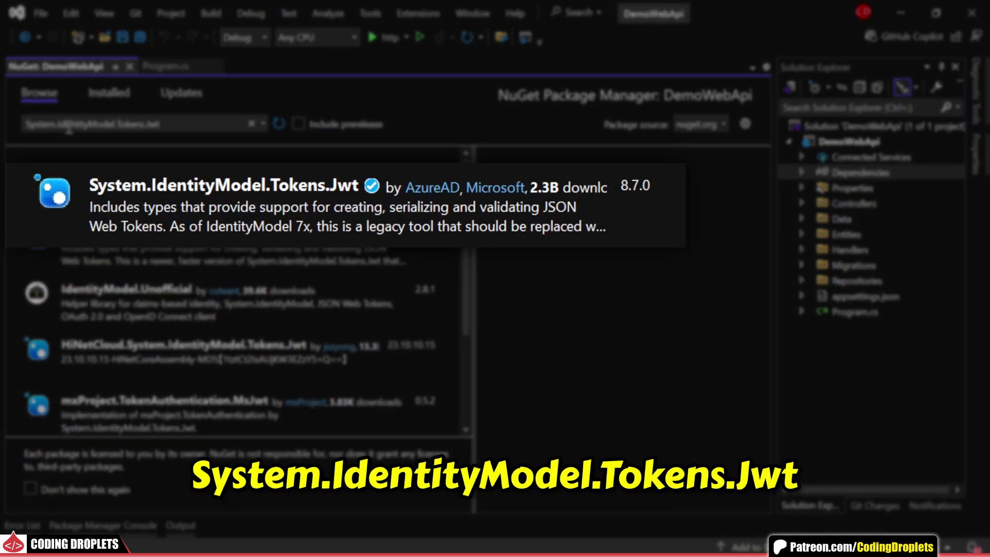
left_click(179, 195)
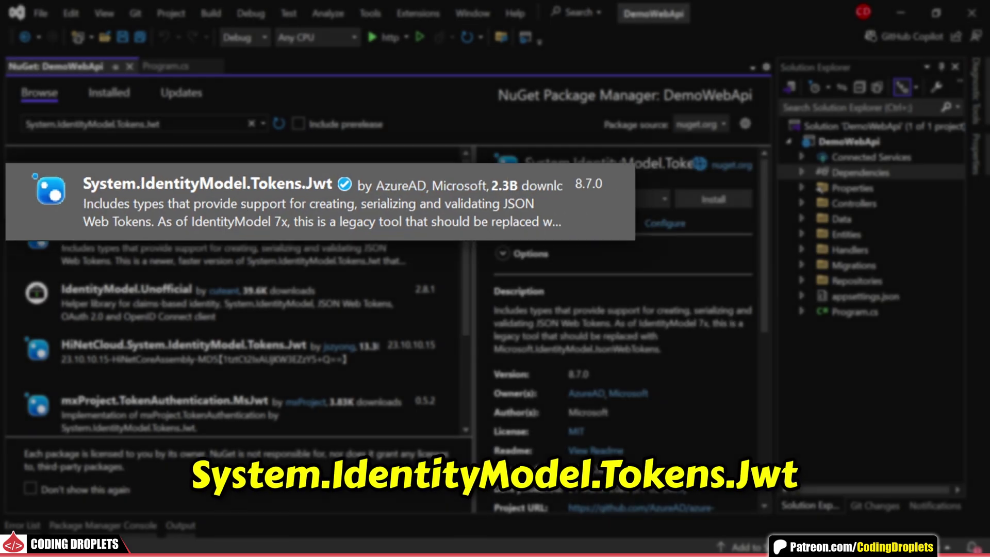
left_click(683, 201)
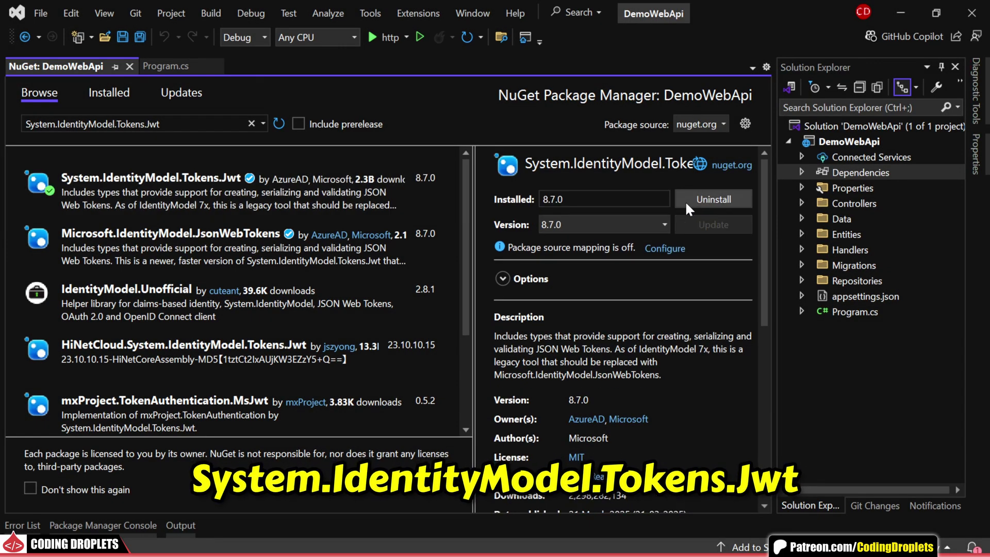
Search for and install Microsoft.AspNetCore.Authentication.JwtBearer 9.0.3
left_click(251, 124)
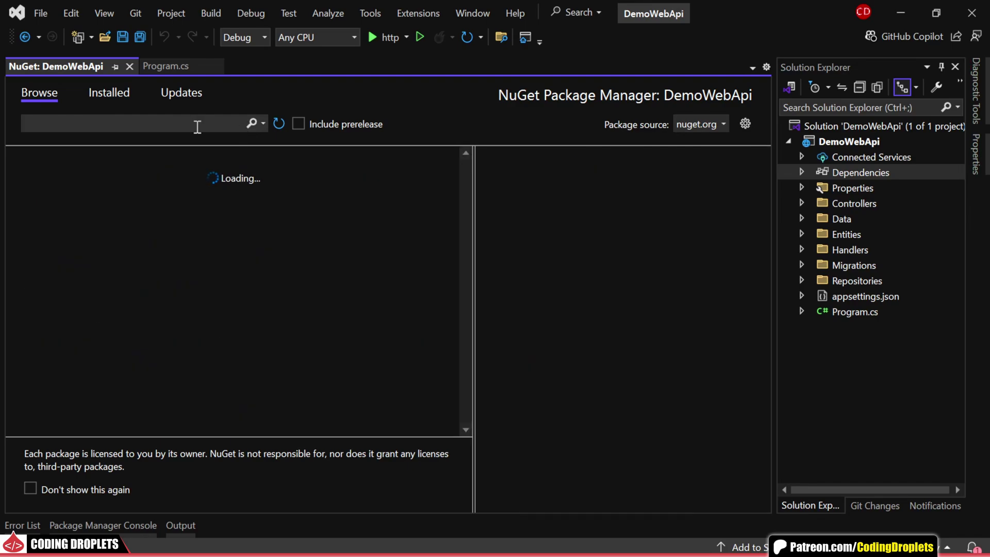
type("Microsoft.AspNetCore.Authentication.JwtBearer")
key("Return")
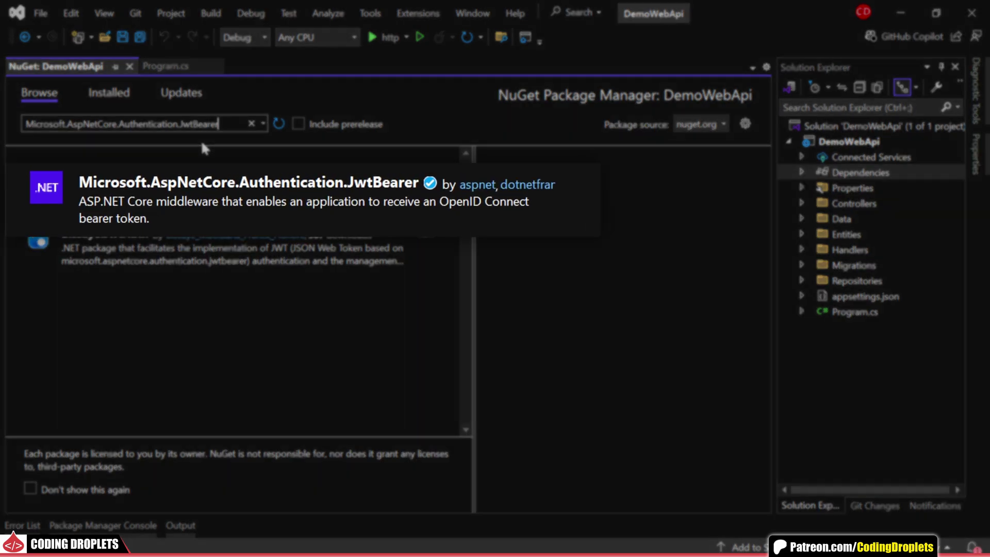
left_click(269, 199)
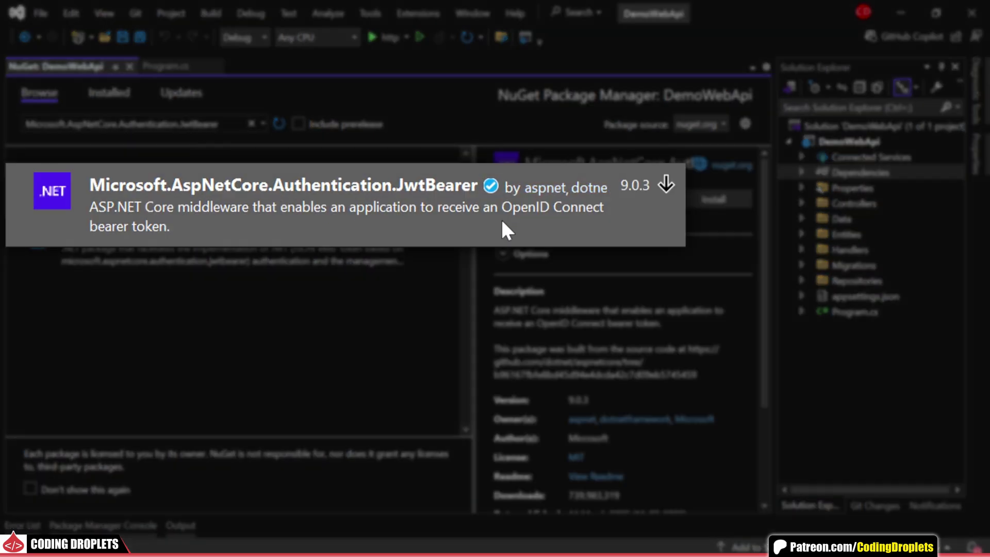
left_click(731, 203)
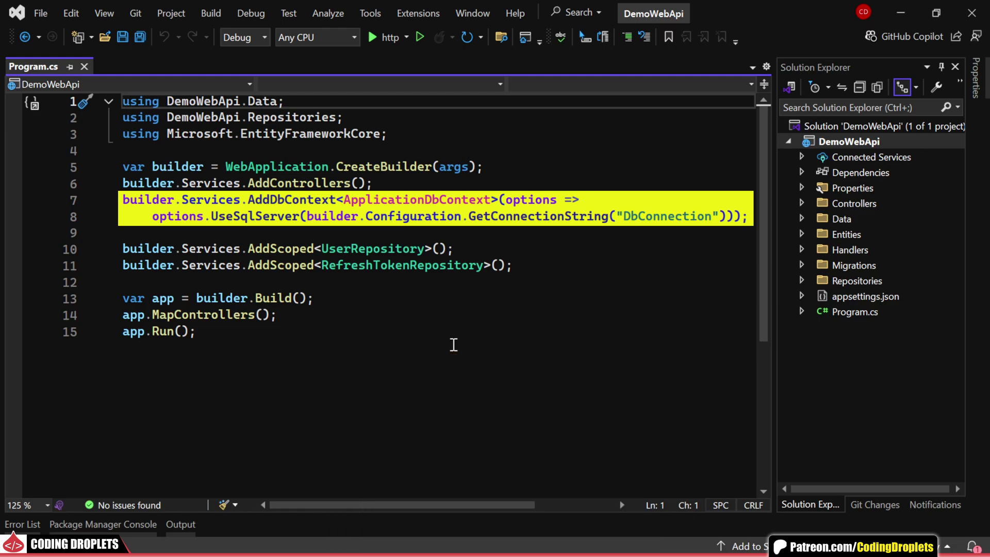
Open appsettings.json, then review User.cs under Entities and ApplicationDbContext.cs under Data
double_click(862, 295)
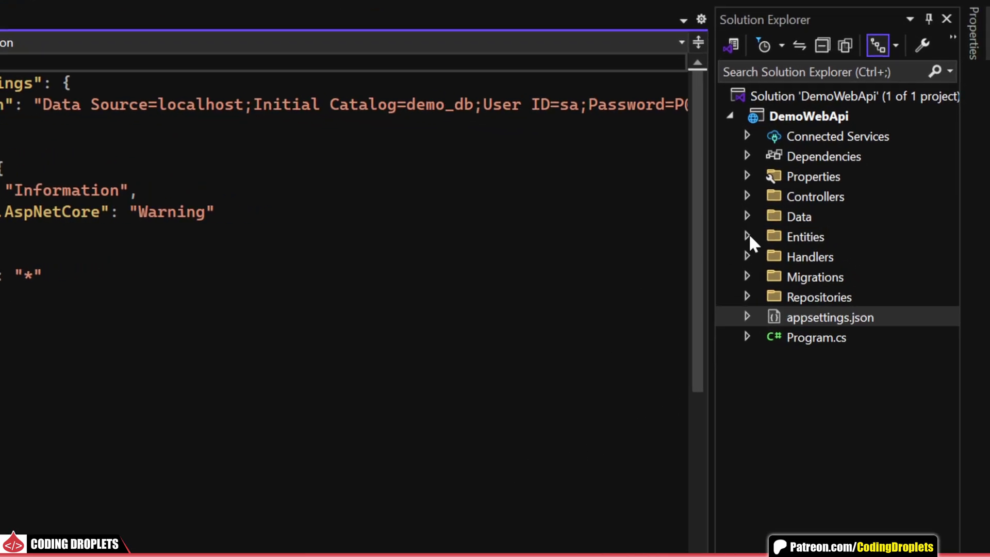
left_click(748, 237)
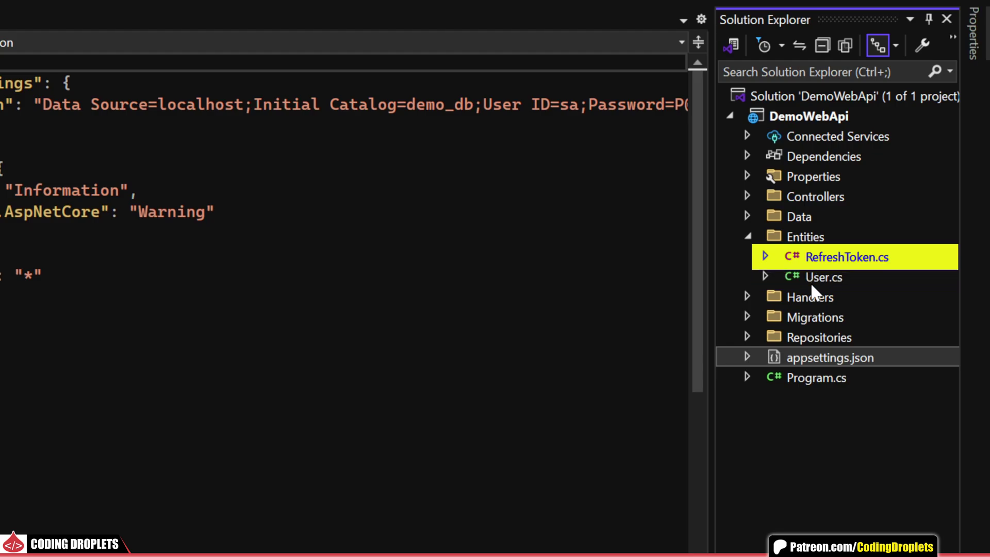
double_click(811, 283)
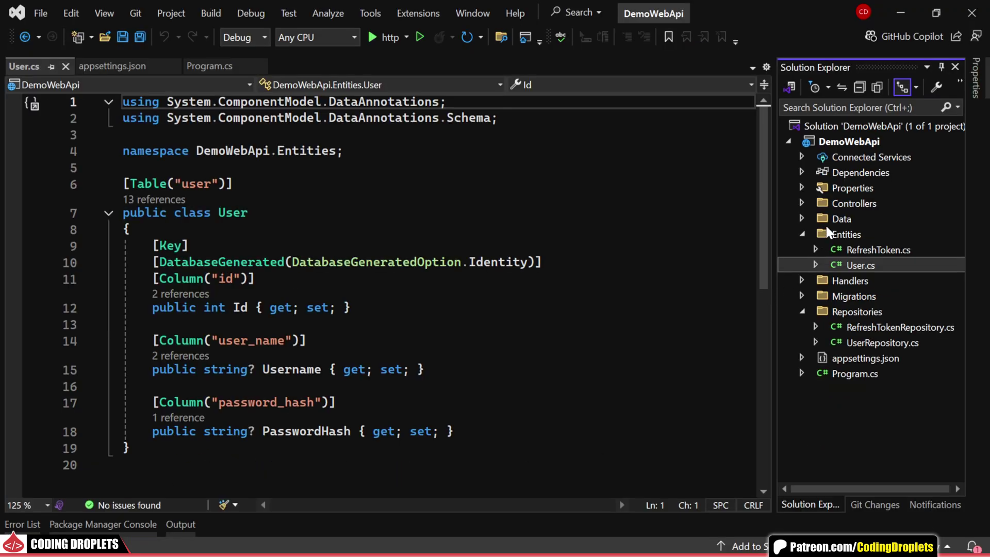
left_click(802, 219)
double_click(863, 235)
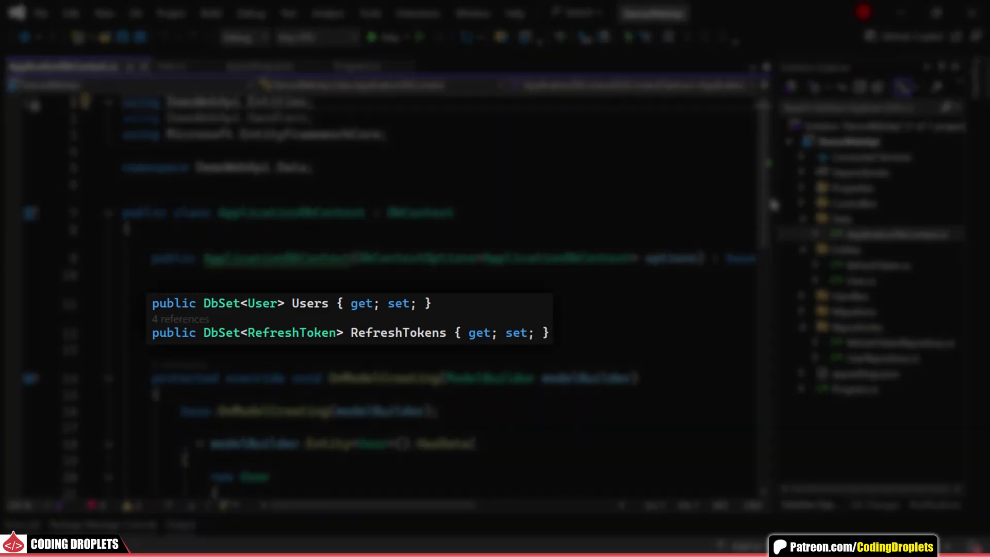
left_click_drag(771, 196, 776, 266)
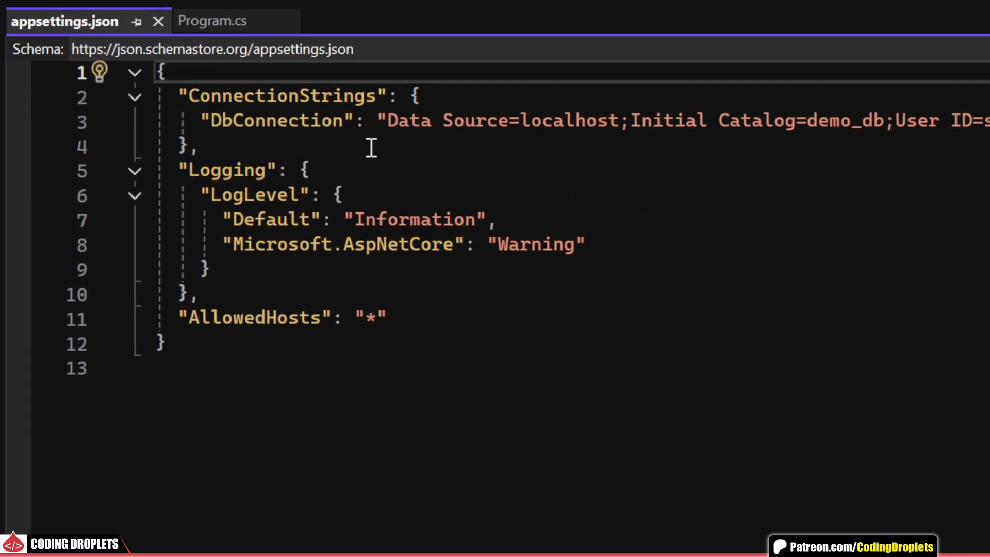
Add JwtConfig with Issuer, Audience, pasted Key, TokenValidityMins 10 and RefreshTokenValidityMins 20
left_click(248, 150)
key("Return")
type("\"JwtC")
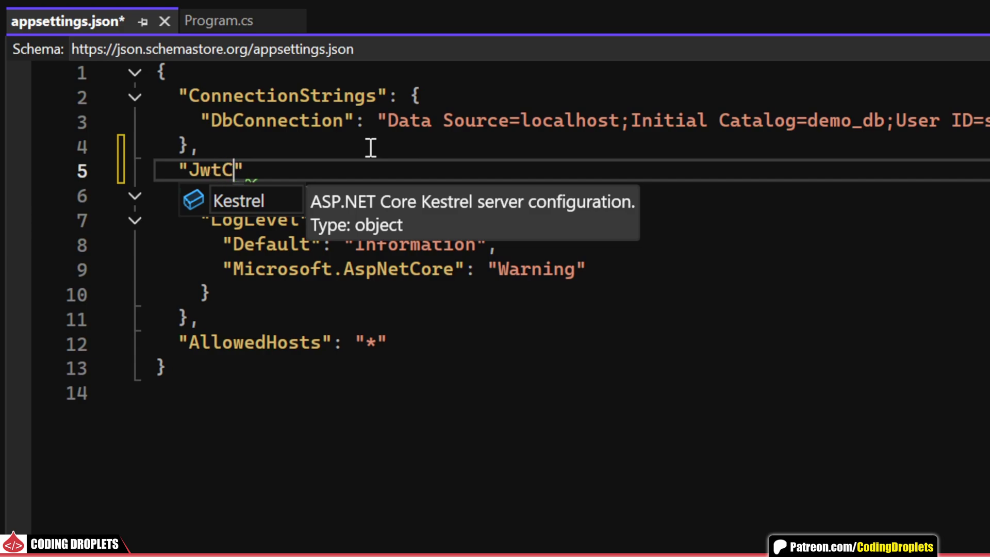
type(": {")
key("Return")
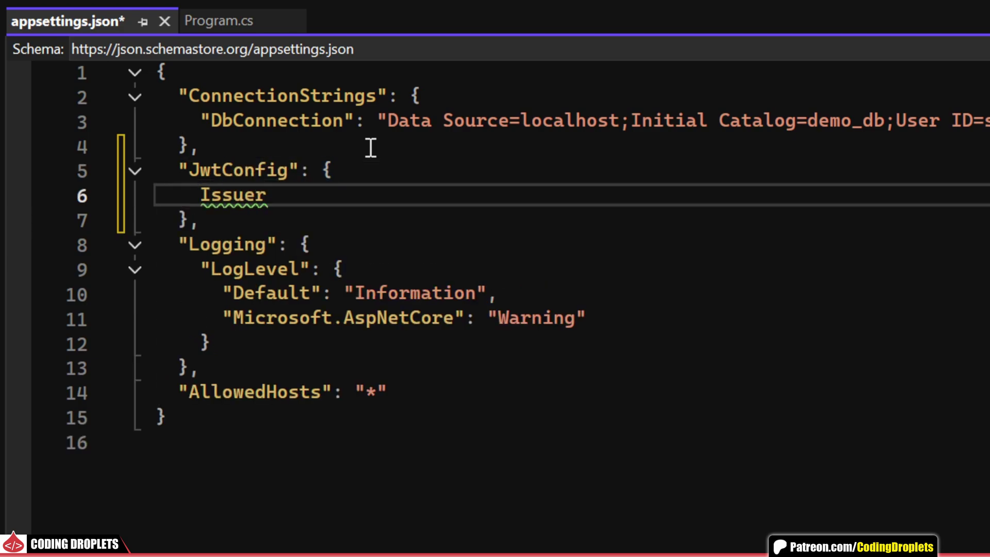
type("\": \"http://localhost:5280/\",")
key("Return")
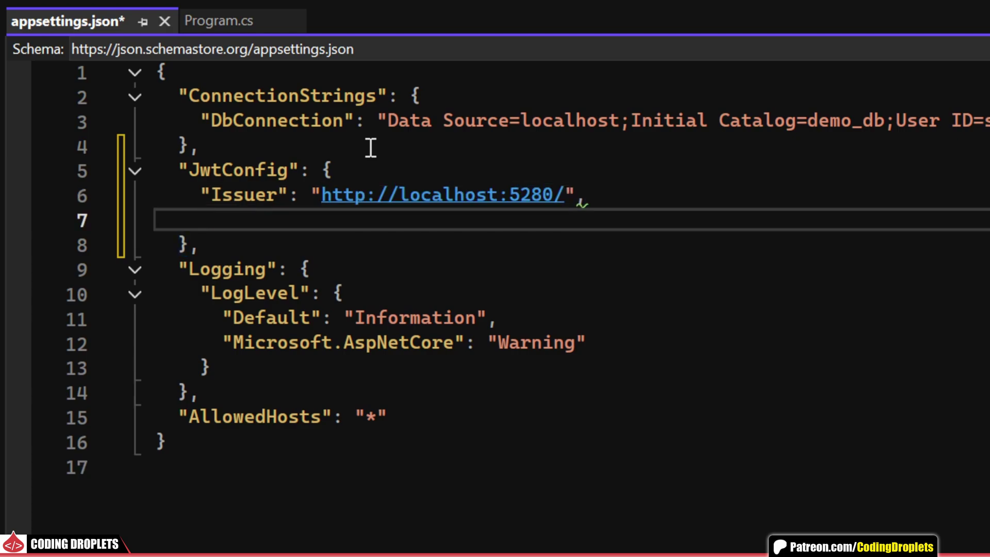
type("\"Audience\": \"http://localhost:5280/\",")
key("Return")
type("\"Key\":")
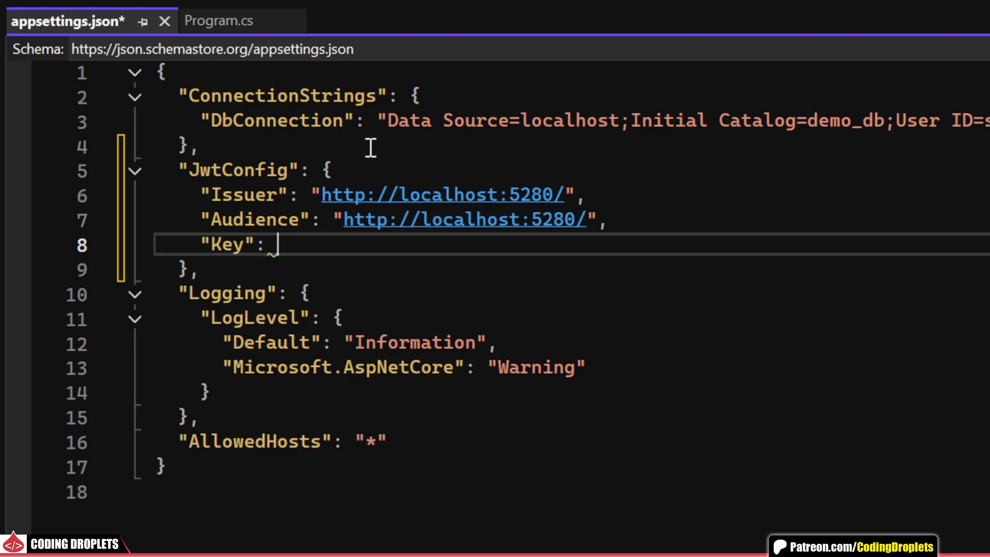
key("ctrl+v")
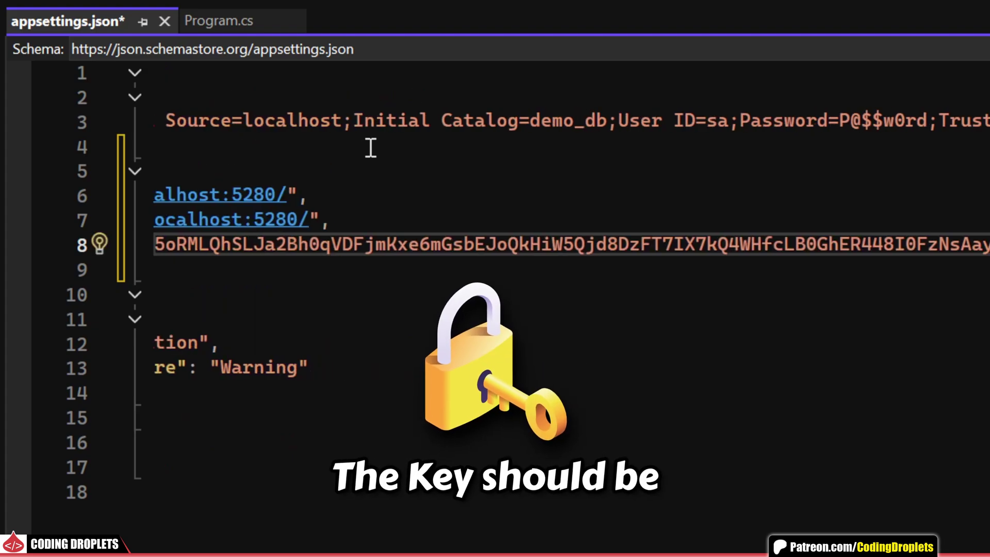
key("Return")
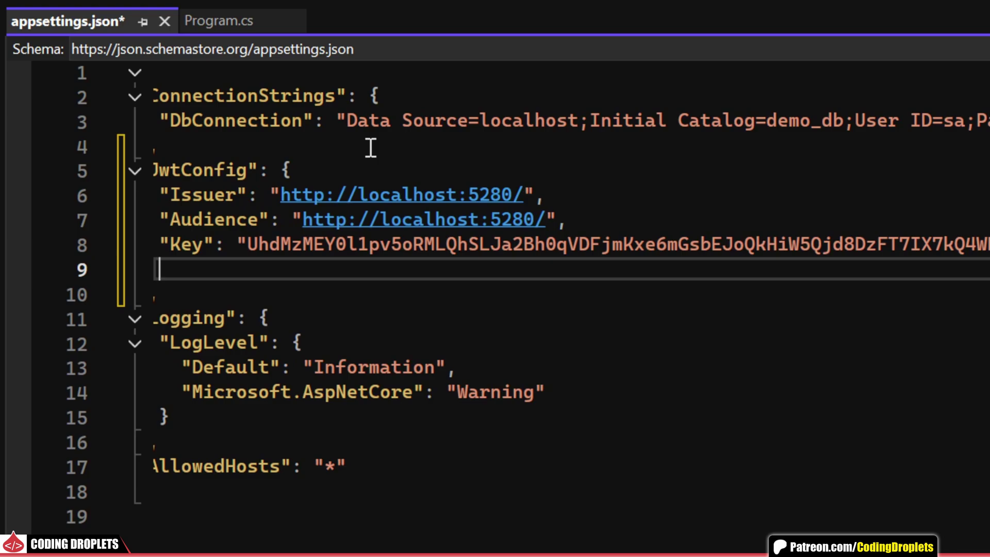
type("TokenValidityMins\": 10,")
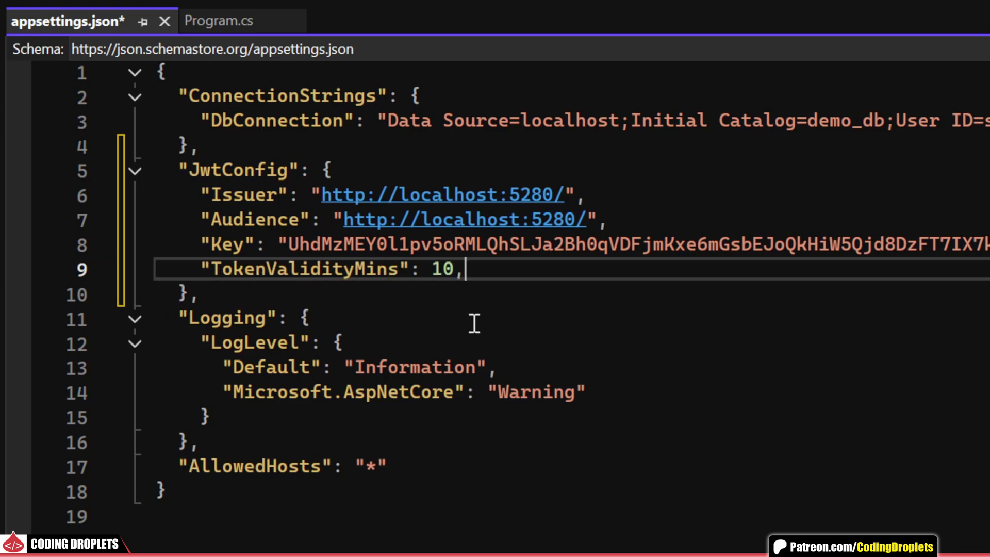
key("Return")
type("RefreshTokenValidityM")
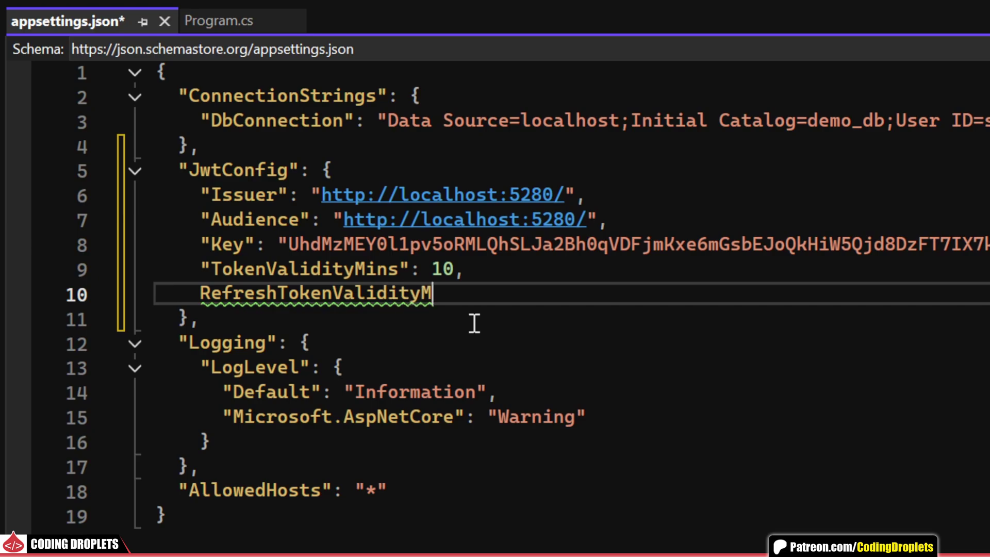
type("ins\": 20")
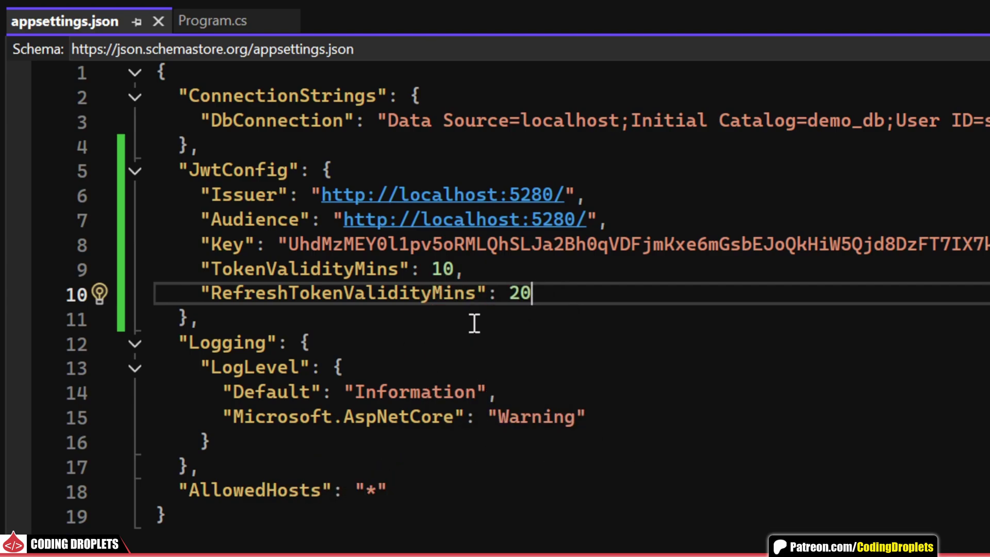
In Program.cs, add AddAuthentication setting DefaultAuthenticateScheme, DefaultChallengeScheme and DefaultScheme
left_click(155, 69)
left_click(529, 269)
key("Return")
key("Return")
type("builder.Services.addau")
key("Tab")
type("(options =>")
key("Return")
type("{")
key("Return")
type("options.")
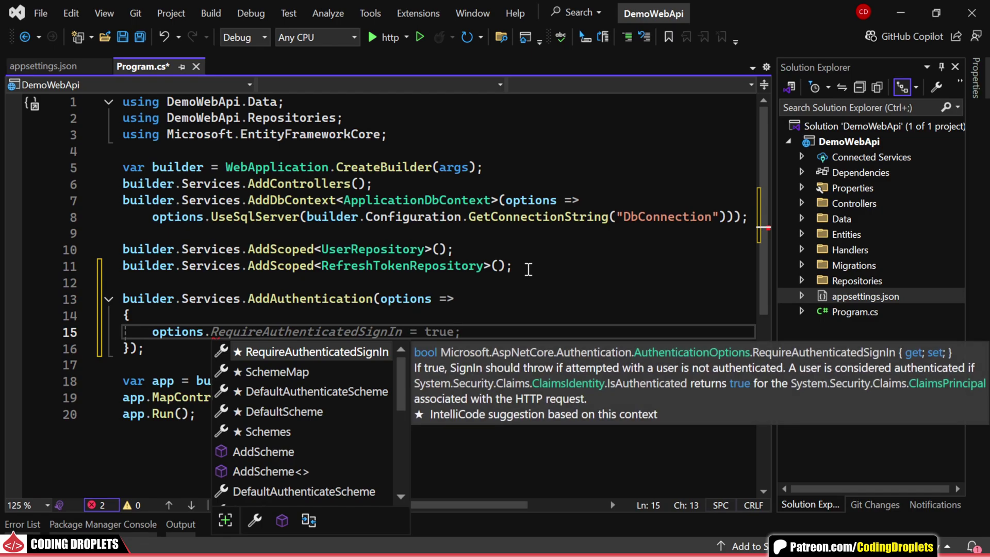
type("def")
key("Tab")
type("= JwtBearerDefaults.AuthenticationScheme;")
key("Return")
type("options.default")
key("Tab")
type("= JwtBearerDefaults.AuthenticationScheme;")
key("Return")
type("options.defau")
key("Up")
key("Tab")
key("Down")
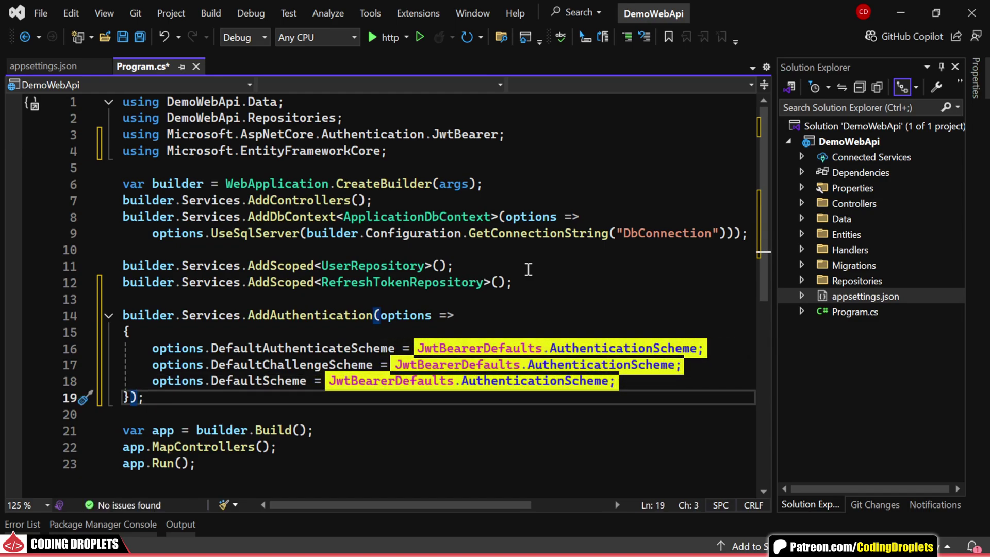
type(".addjw")
Add AddJwtBearer with RequireHttpsMetadata = false and SaveToken = true
key("Tab")
type("(")
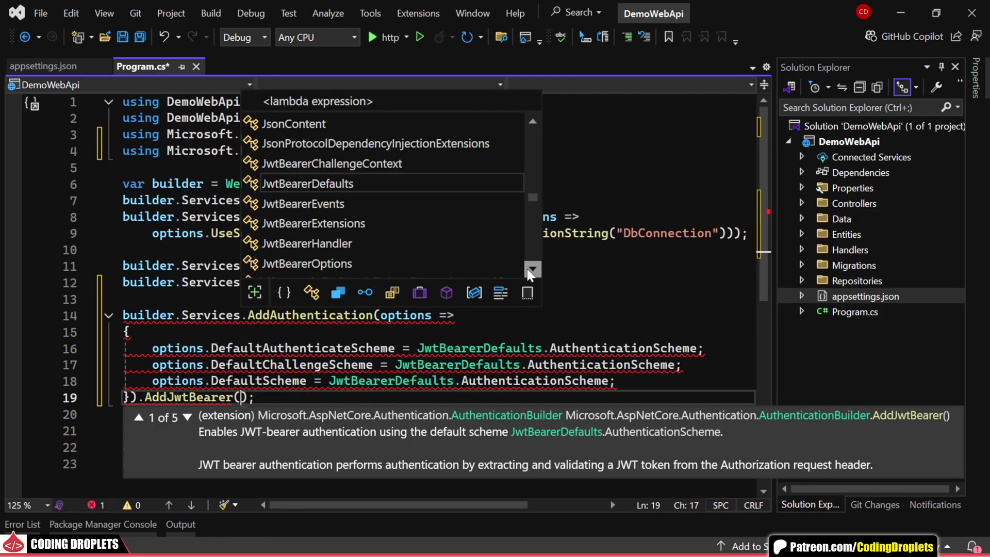
type("options =>")
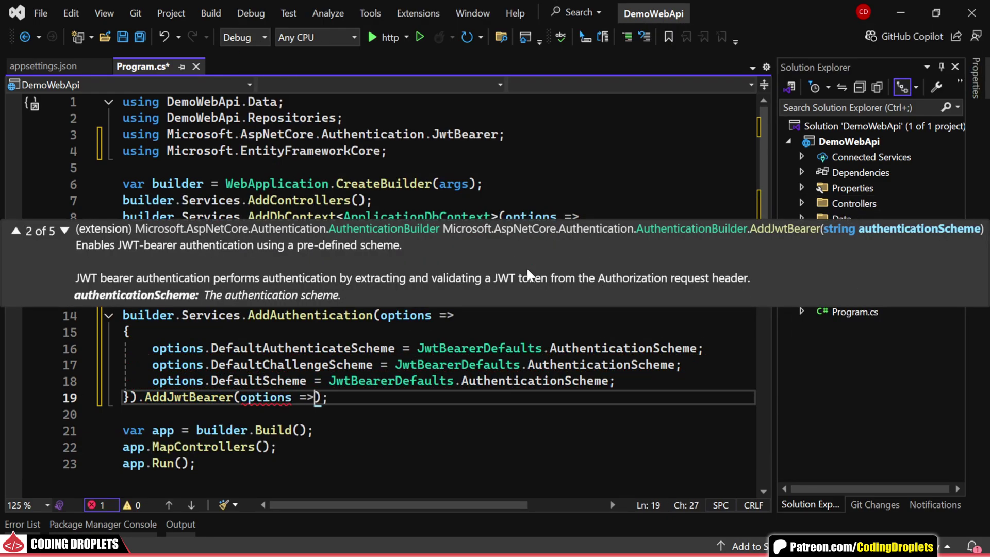
type("{")
key("Return")
left_click_drag(768, 136, 768, 220)
type("opti")
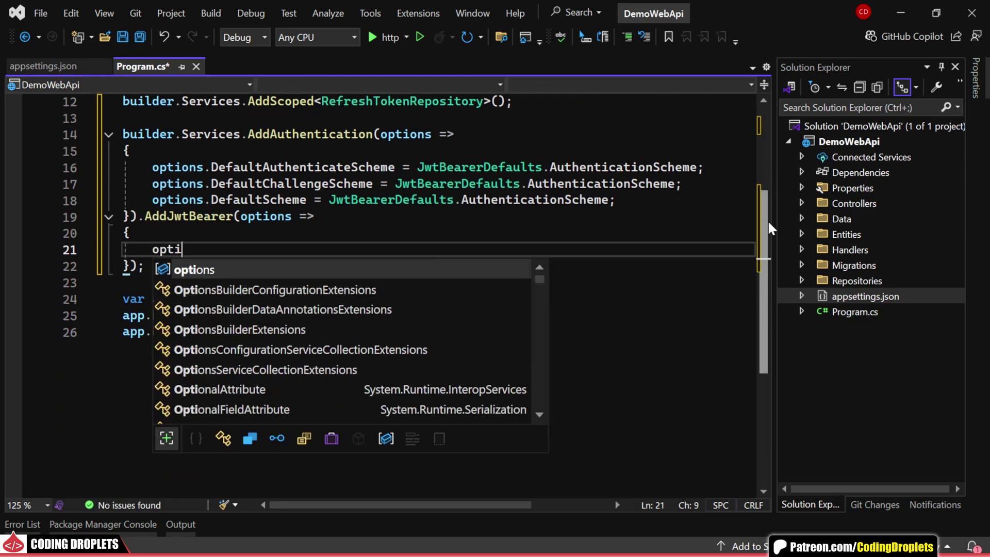
key("Tab")
type(".req")
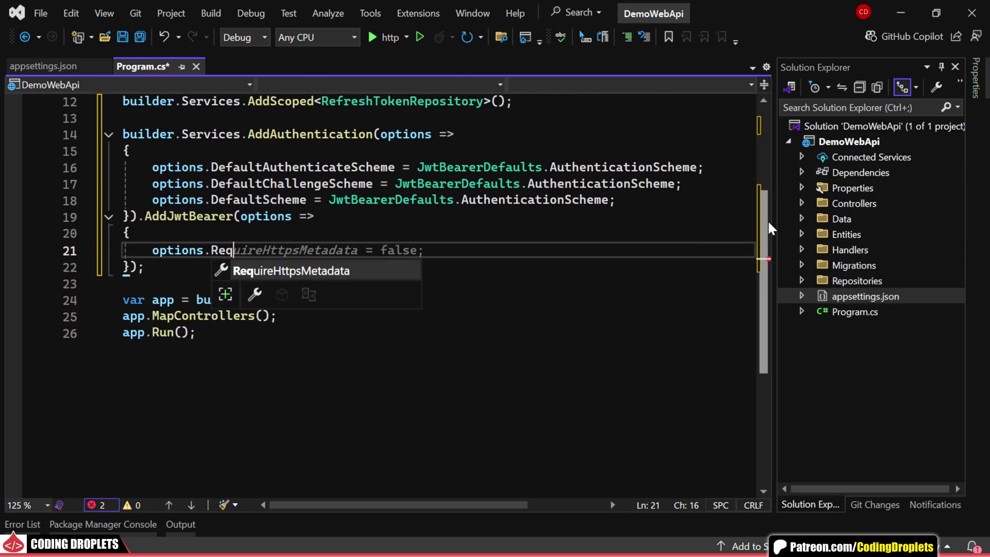
key("Tab")
key("Return")
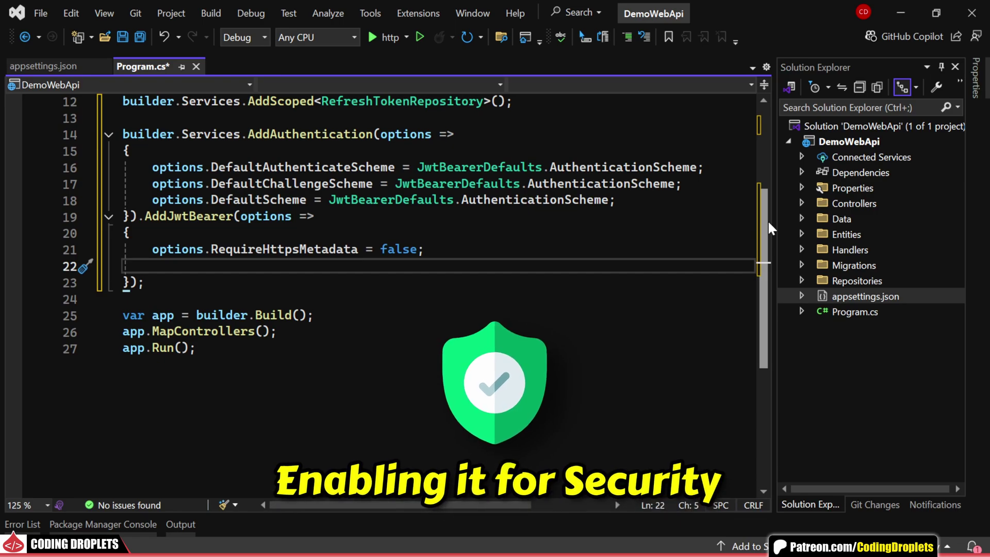
type("options.sa")
key("Tab")
type("= true;")
Set TokenValidationParameters with ValidIssuer, ValidAudience and a SymmetricSecurityKey signing key from configuration
key("Return")
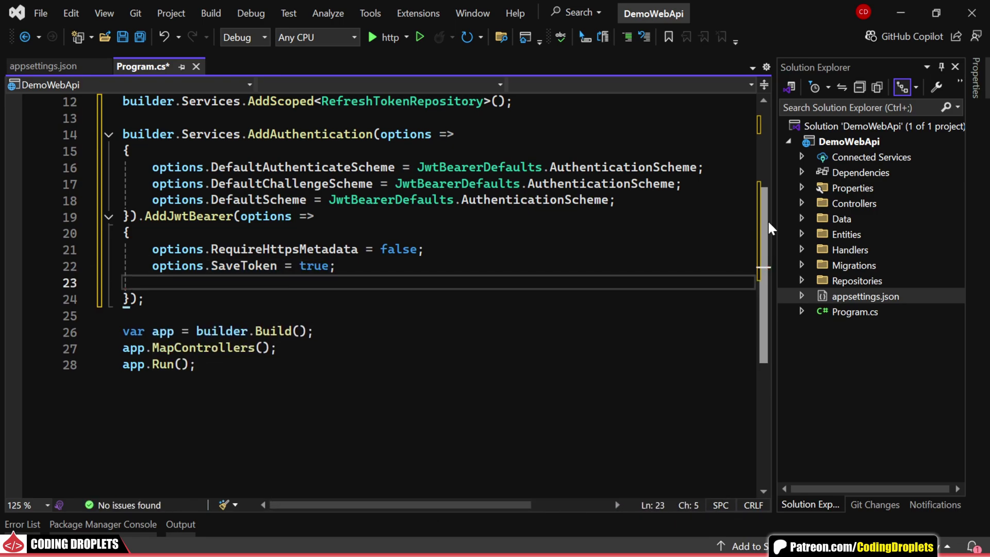
type("options.tok")
key("Down")
key("Tab")
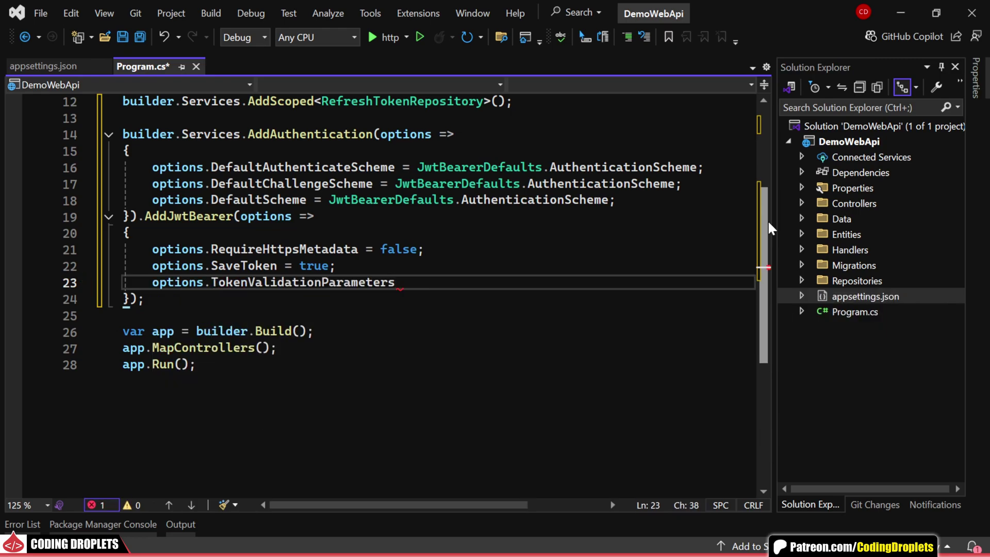
type(" =")
key("Tab")
type("{")
key("Return")
type("V")
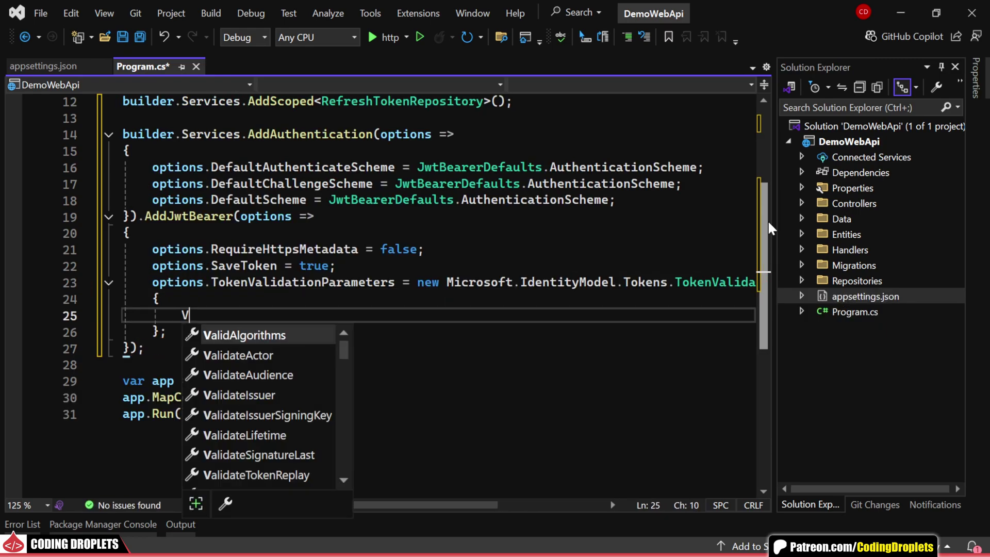
type("alidIssuer = builder.Configuration[\"JwtConfig:Issuer\"],")
key("Return")
type("Va")
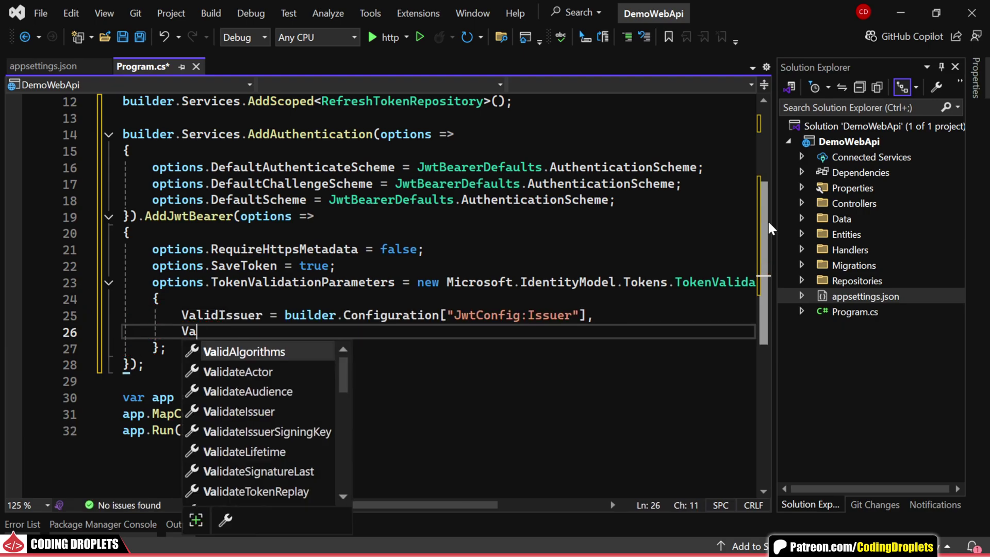
type("lidAudience = builder.Configuration[\"JwtConfig:Audience\"],")
key("Return")
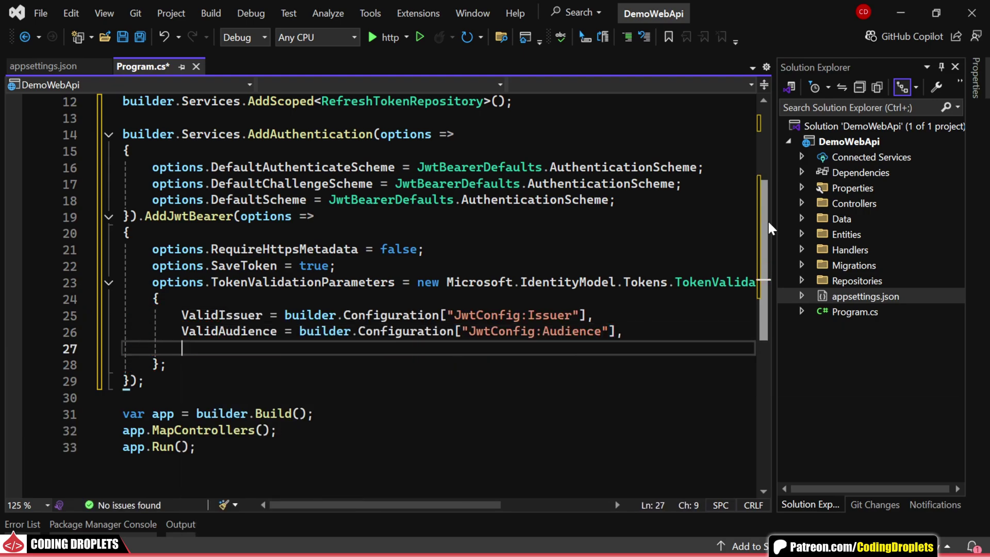
type("IssuerSi")
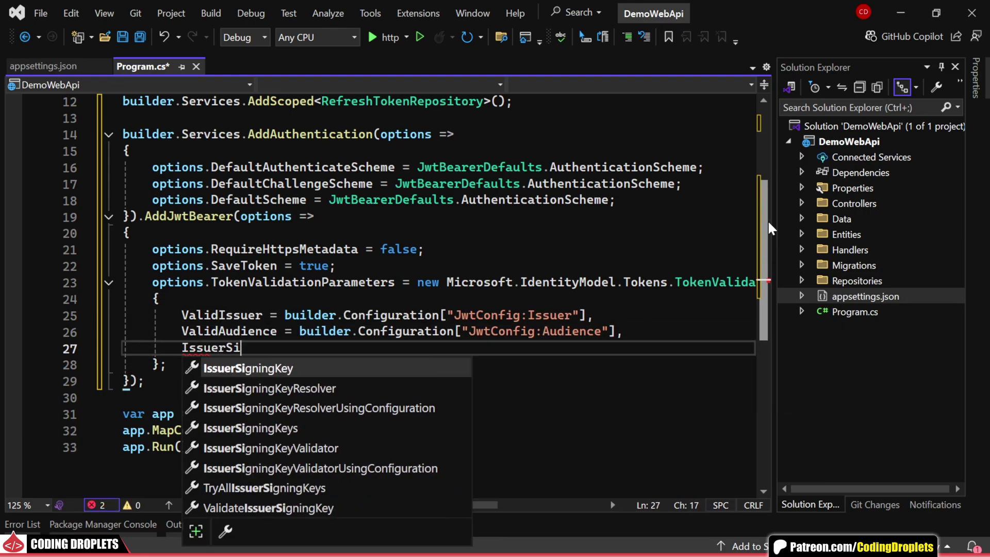
key("Tab")
type("= new Symme")
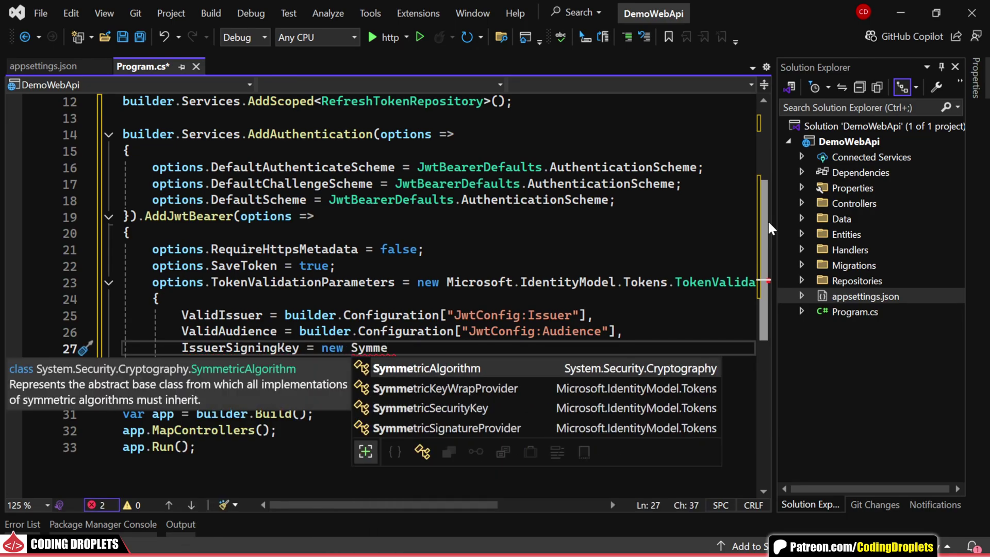
key("Tab")
type(",")
key("Return")
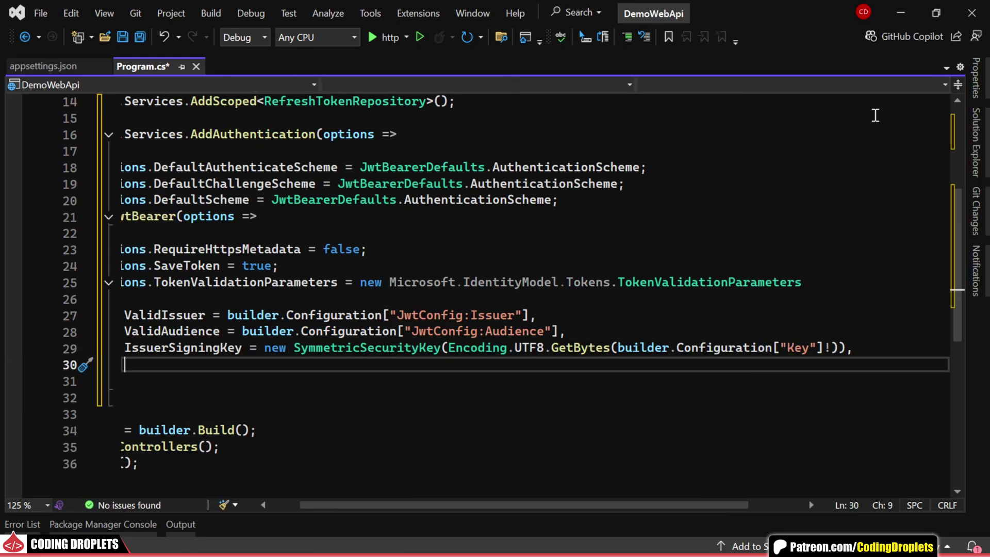
type("Val")
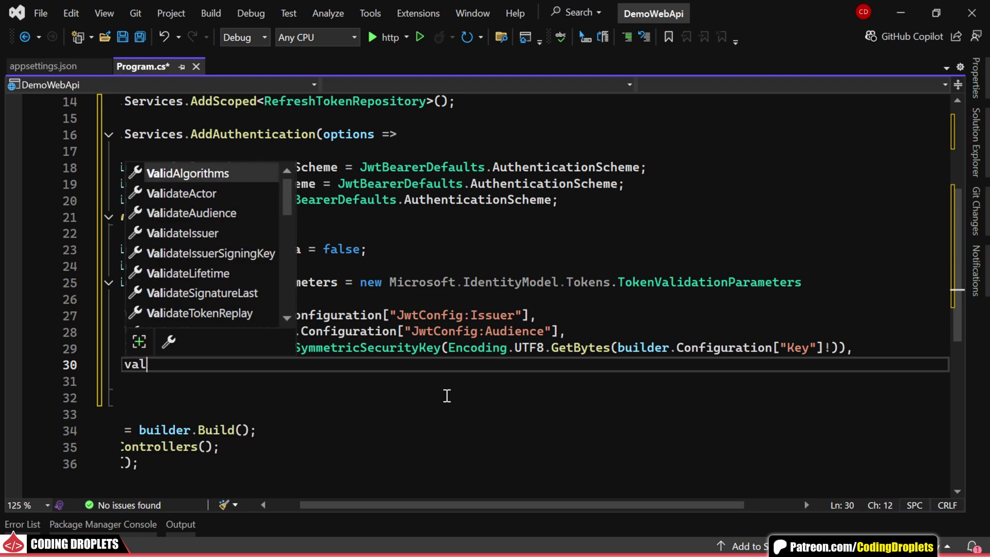
Set ValidateIssuer, ValidateAudience and ValidateLifetime to true, save, and remove the trailing comma
key("Down")
key("Down")
key("Down")
key("Tab")
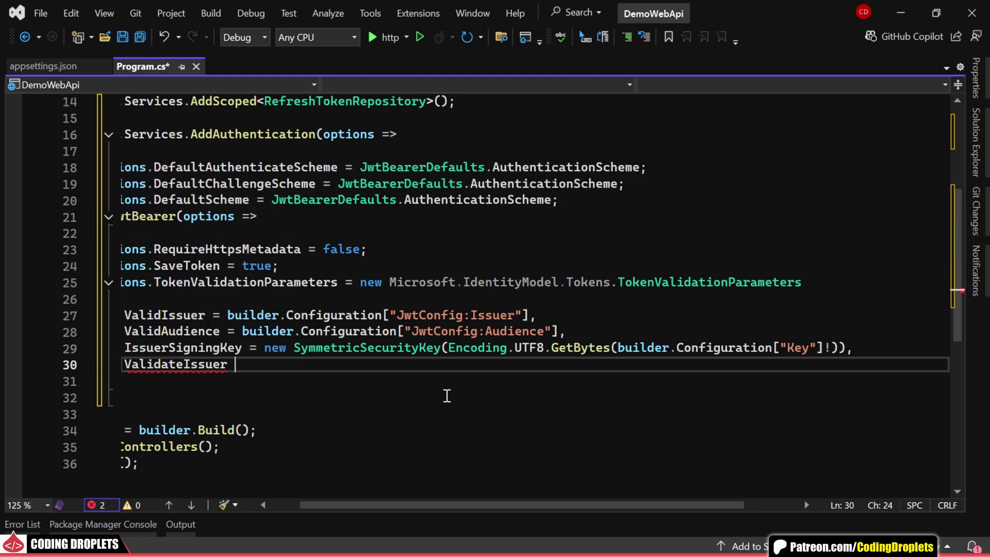
type("= tr")
key("Tab")
type(",")
key("Return")
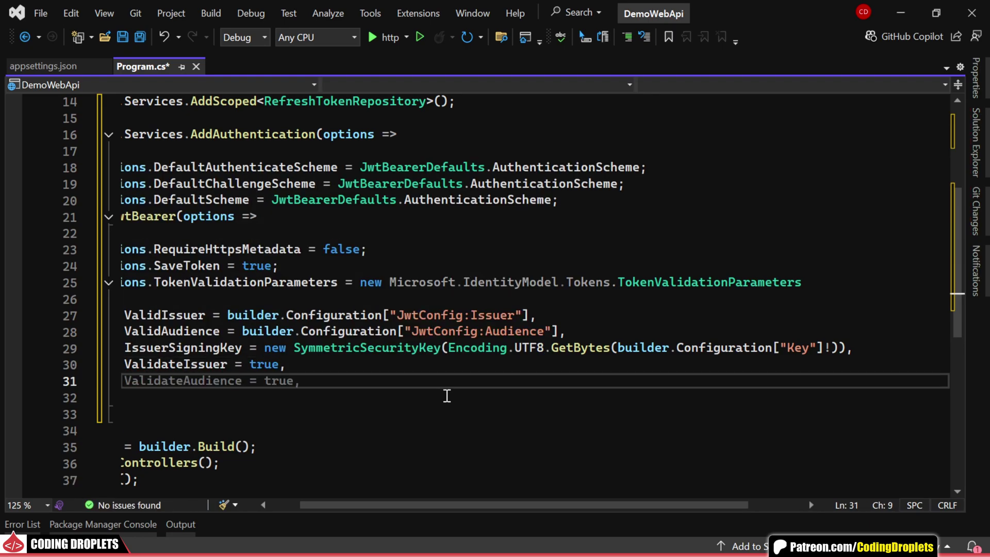
key("Return")
type("Vali")
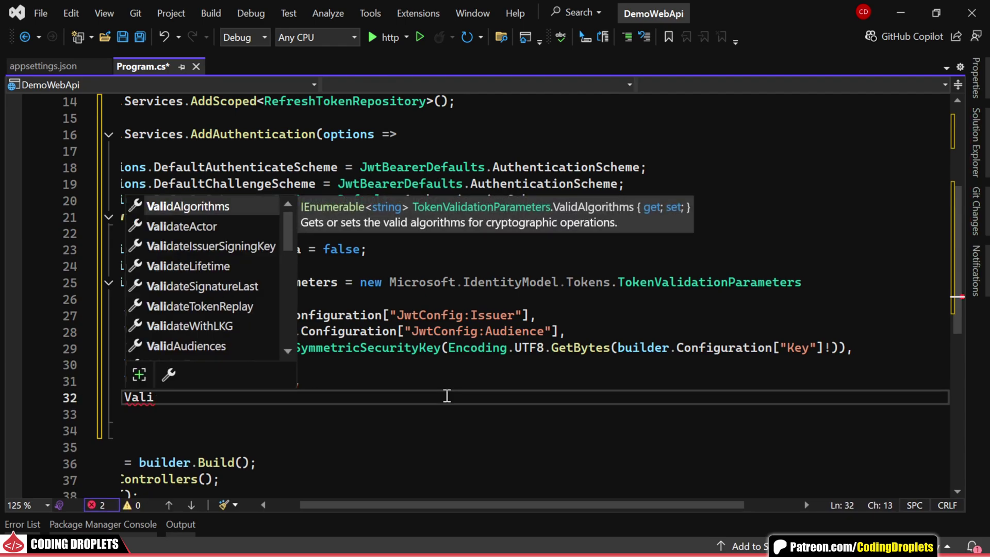
key("Down")
key("Down")
key("Down")
key("Tab")
key("Tab")
key("Return")
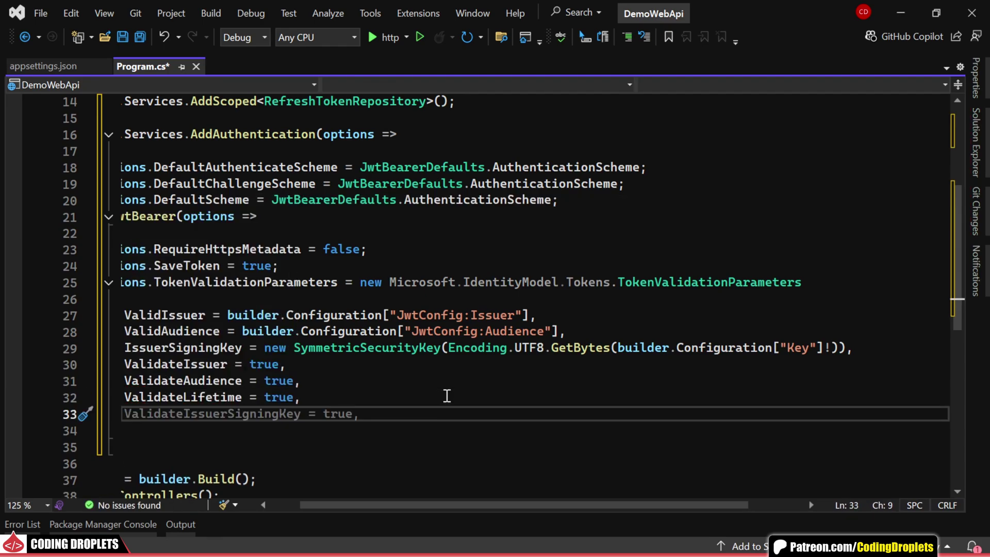
key("ctrl+s")
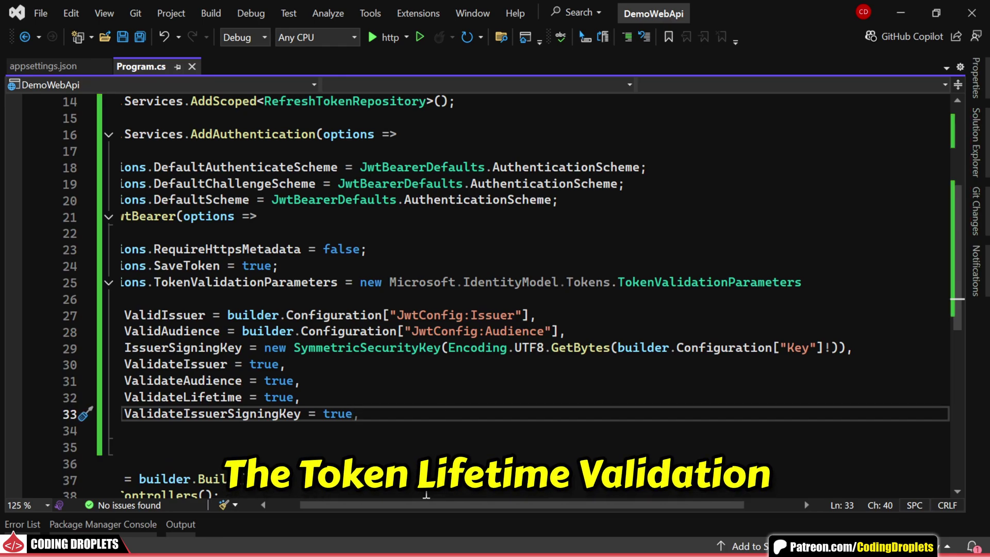
left_click_drag(428, 506, 395, 511)
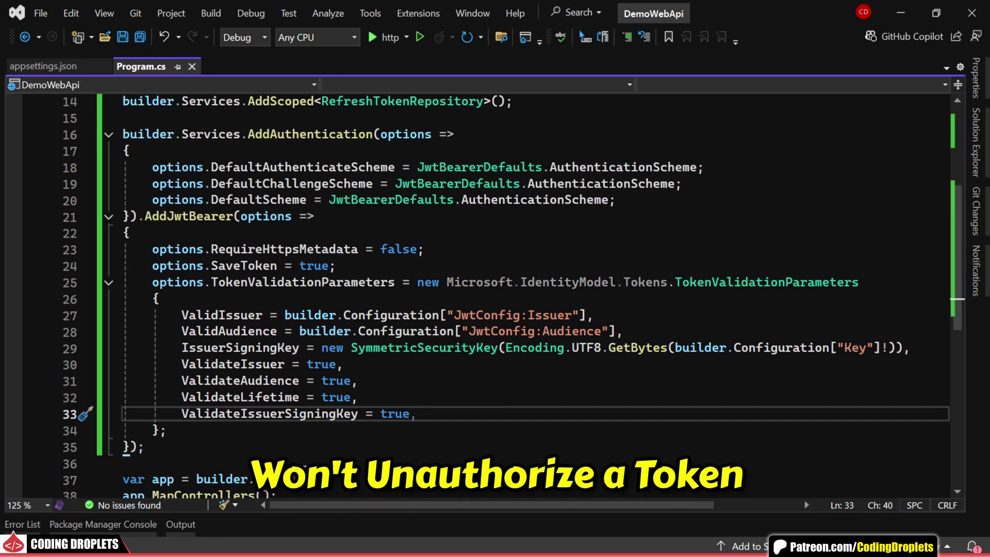
key("Delete")
left_click(255, 436)
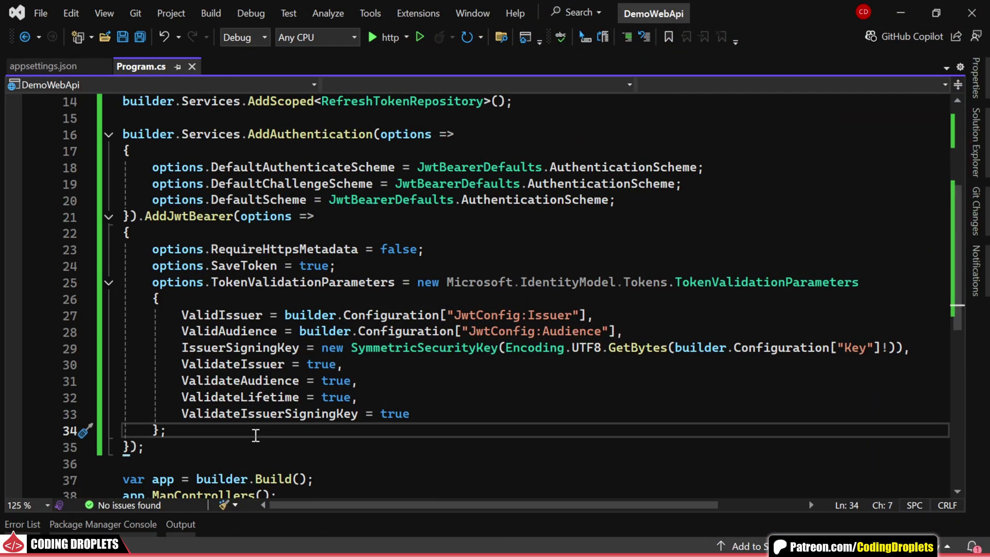
scroll(255, 436, "down", 2)
Register authorization services with builder.Services.AddAuthorization()
key("Down")
key("Return")
key("Return")
type("builder.Services.adda")
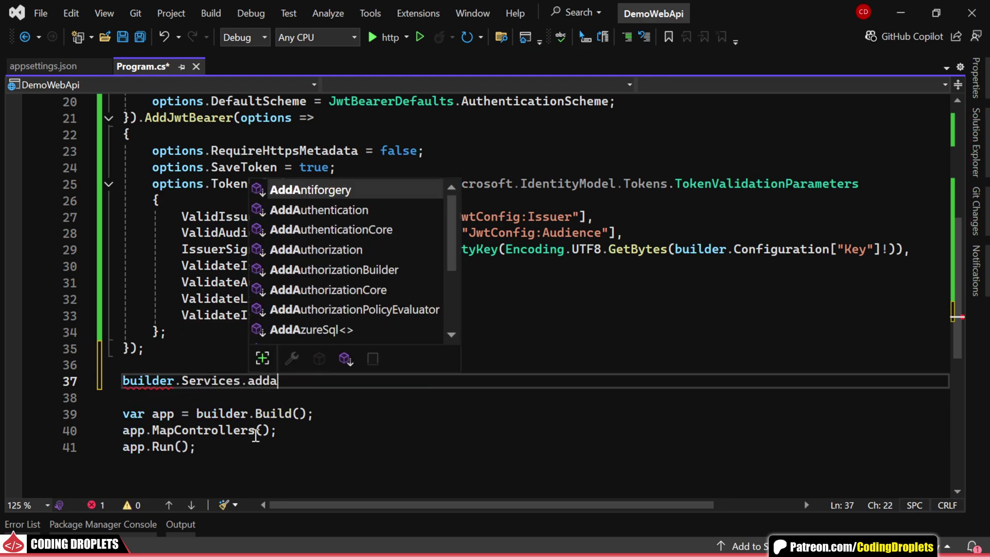
key("Down")
key("Down")
key("Down")
key("Tab")
type("();")
scroll(256, 435, "down", 3)
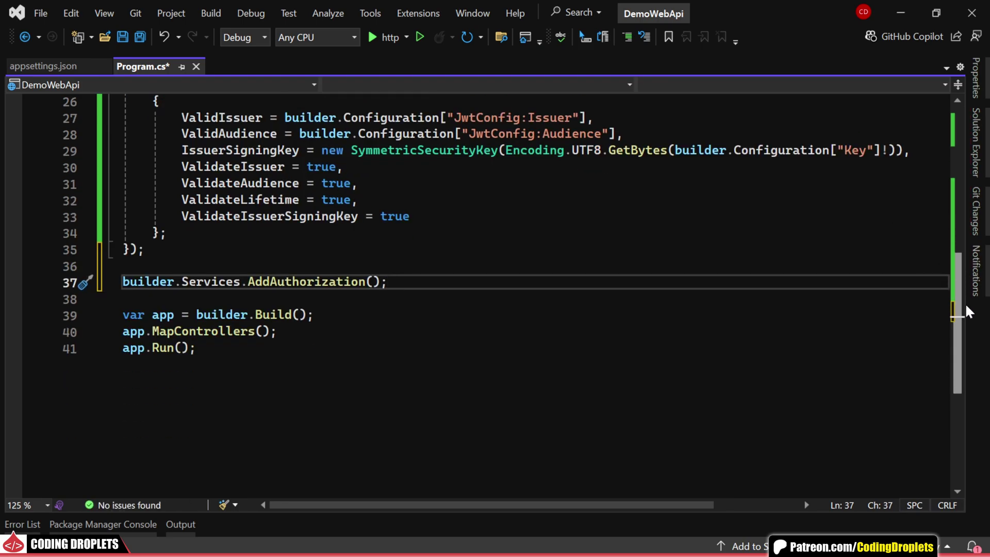
Add app.UseAuthentication() and app.UseAuthorization() after the builder.Build() line
left_click(399, 281)
key("Return")
key("Return")
key("Return")
key("Up")
type("app.use")
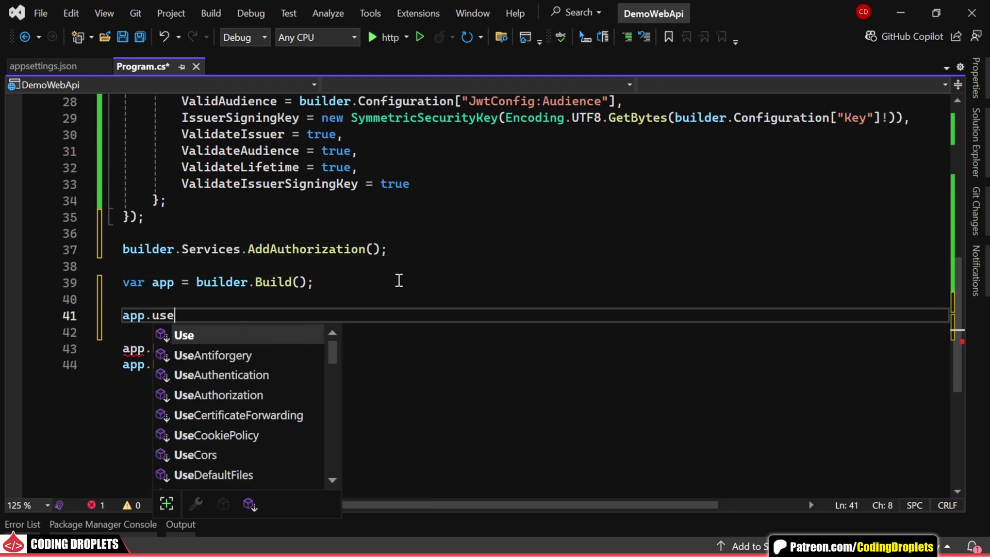
type("Au")
key("Tab")
type("();")
key("Return")
type("app.")
key("Down")
key("Tab")
type("();")
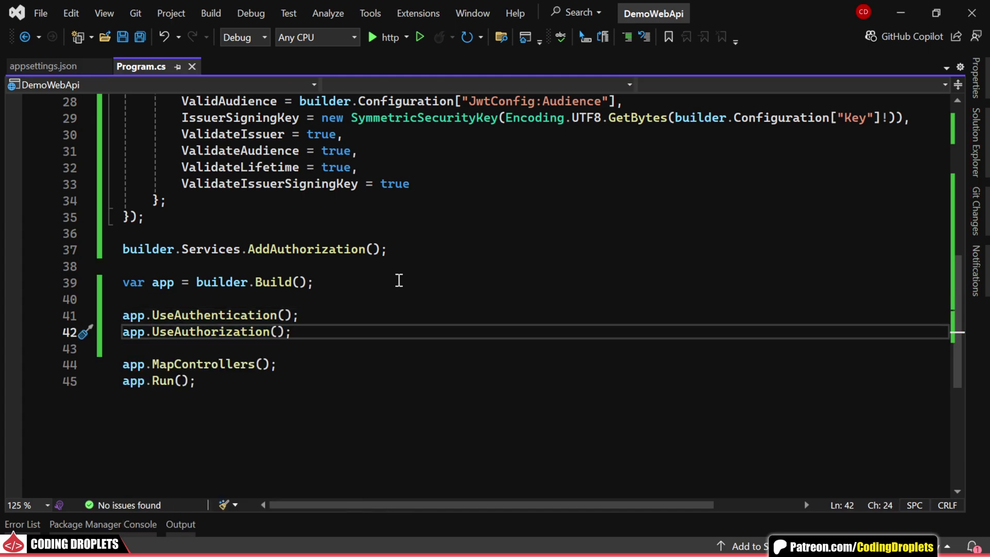
Create a LoginRequestModel class in ApiModels with Username and Password properties
left_click(977, 143)
left_click(766, 281)
right_click(833, 296)
left_click(628, 316)
type("LoginRequestModel")
key("Return")
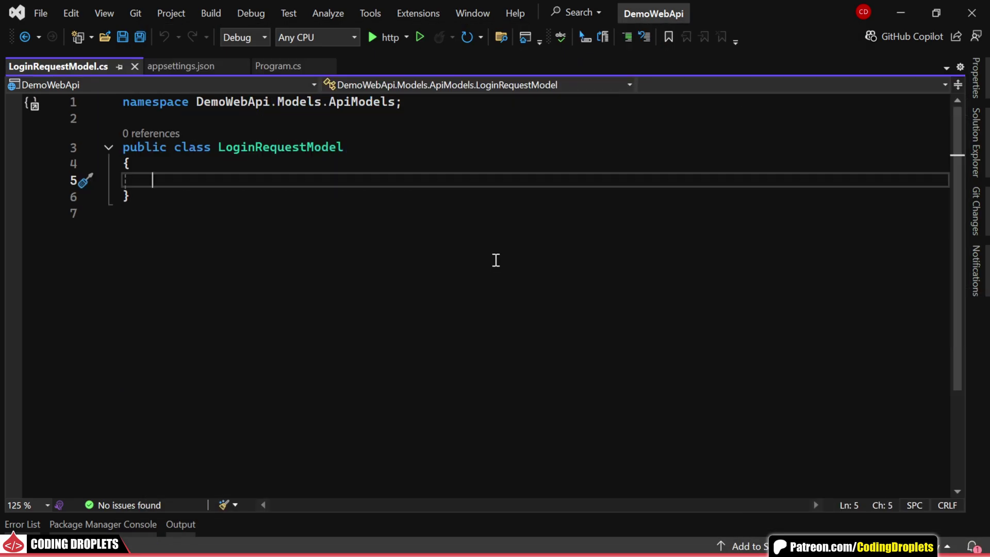
type("public string? Username")
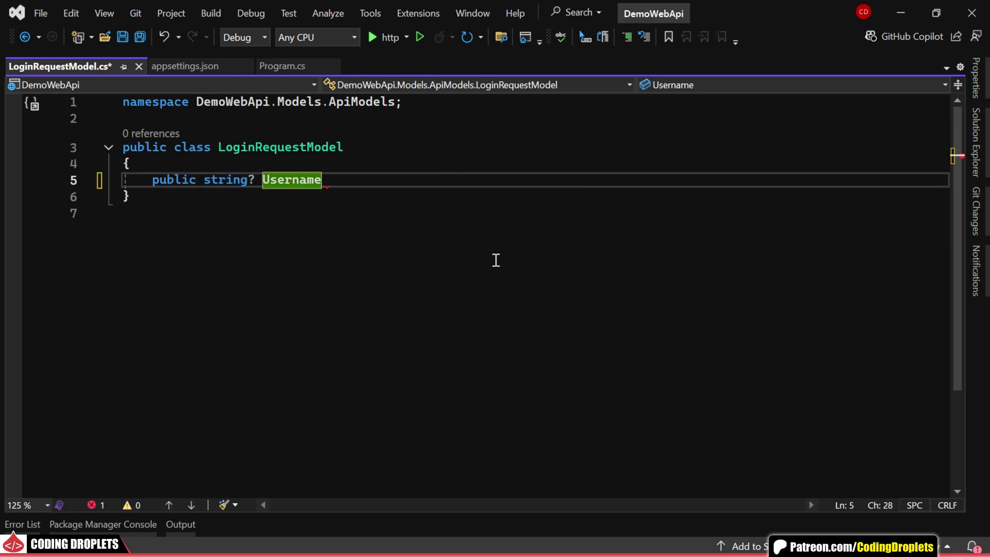
key("Tab")
key("Return")
key("Tab")
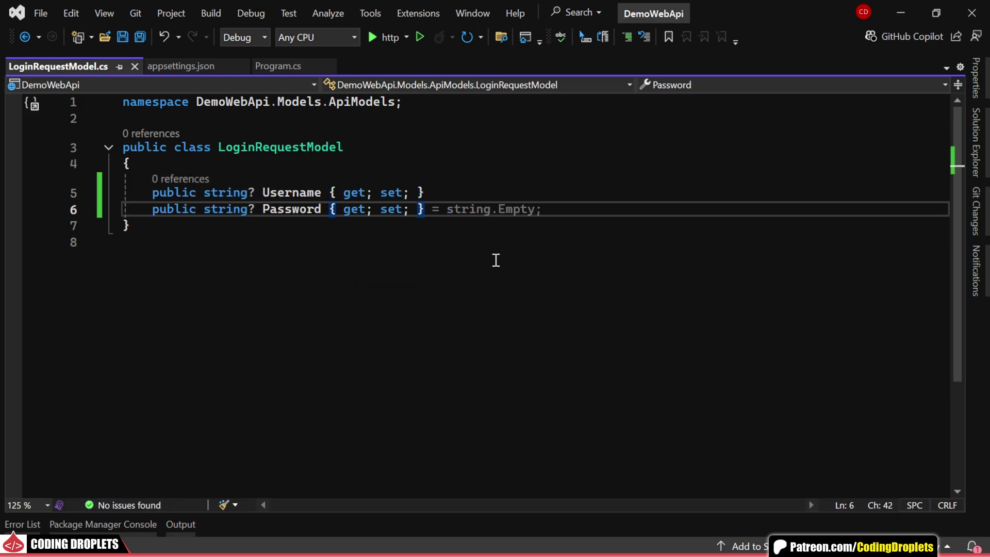
key("Escape")
Create LoginResponseModel with Username, AccessToken, ExpiresIn and RefreshToken properties, and save it
left_click(977, 144)
right_click(831, 299)
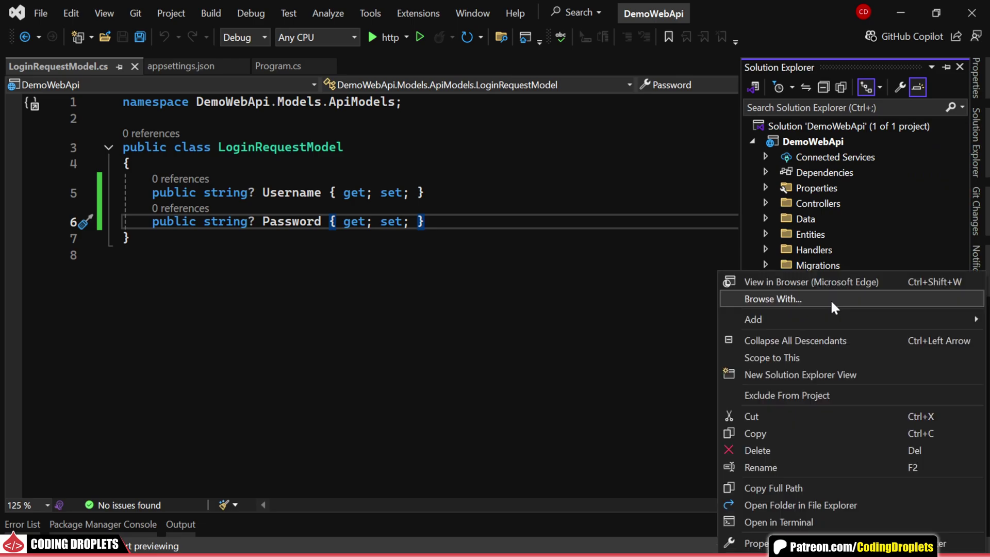
left_click(592, 296)
type("LoginResponseModel")
key("Return")
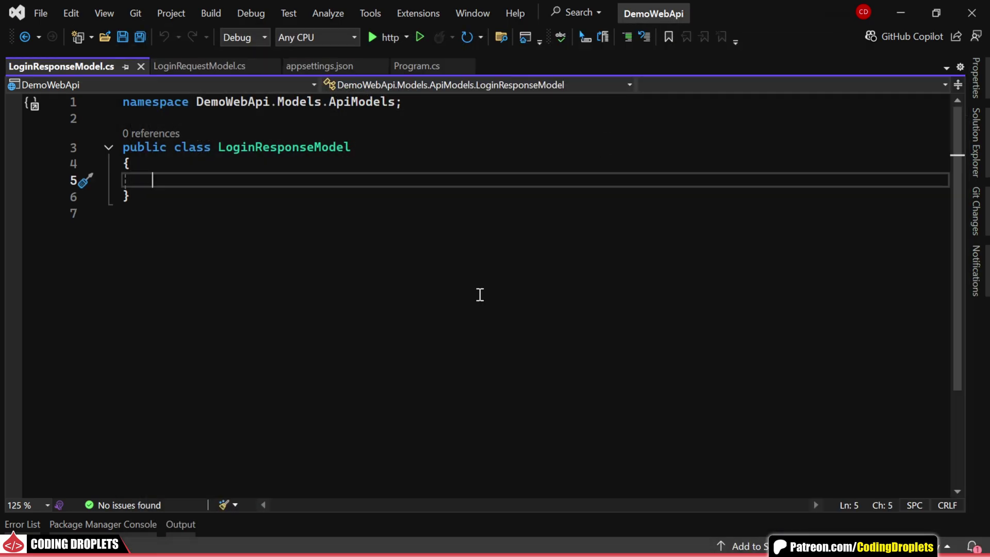
type("public string? Username")
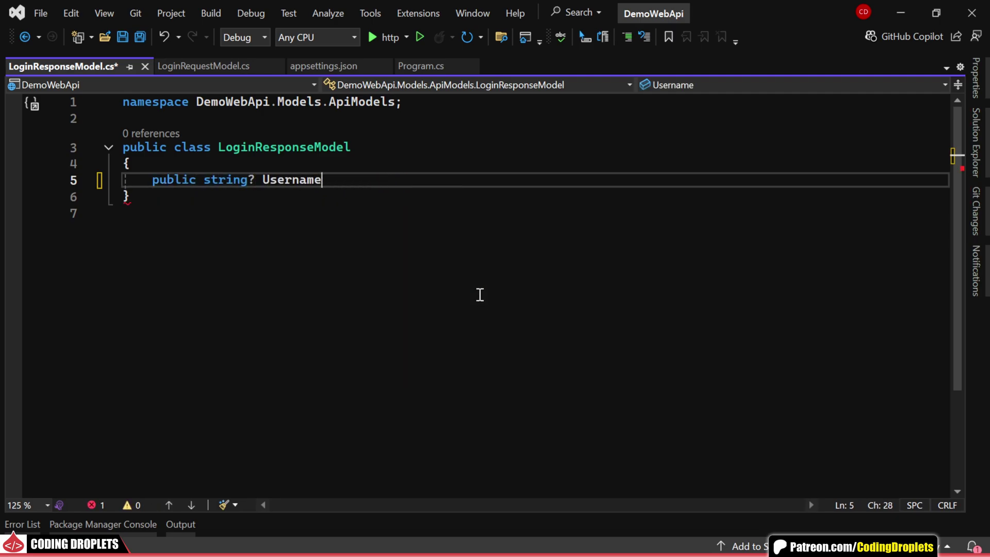
key("Tab")
key("Return")
type("public string? ")
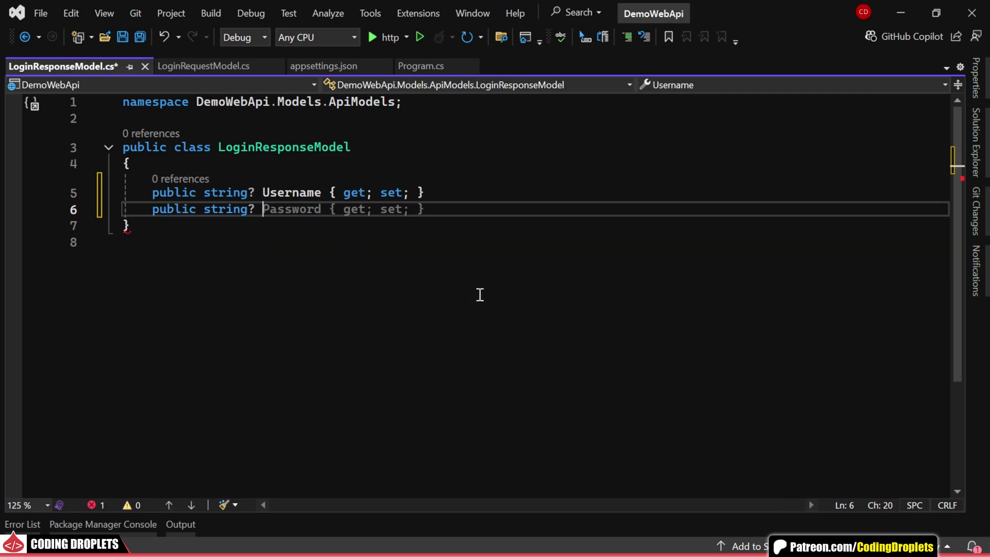
type("AccessToken")
key("Tab")
key("Return")
type("public int ExpiresIn { get;set; }")
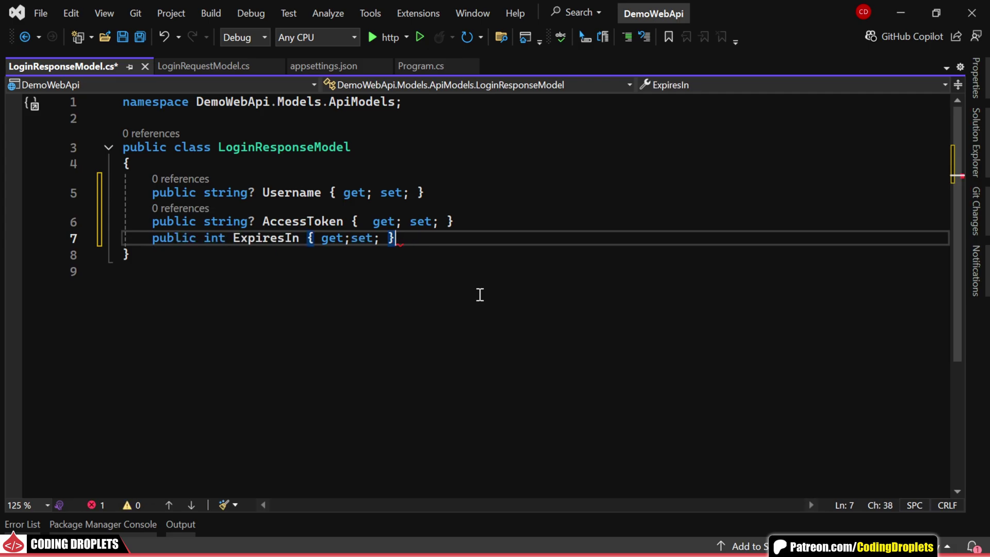
key("Return")
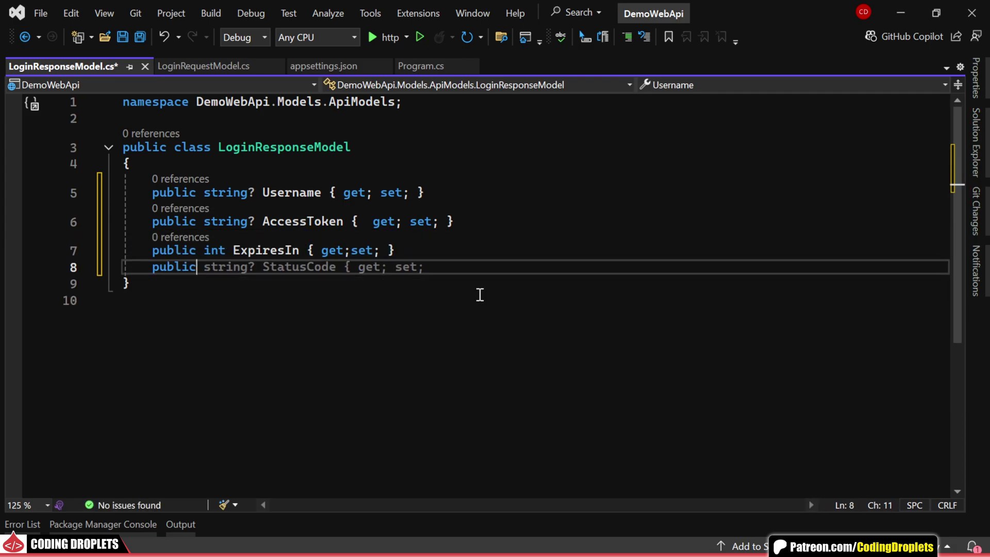
type("public string? RefreshToken")
key("Tab")
key("ctrl+s")
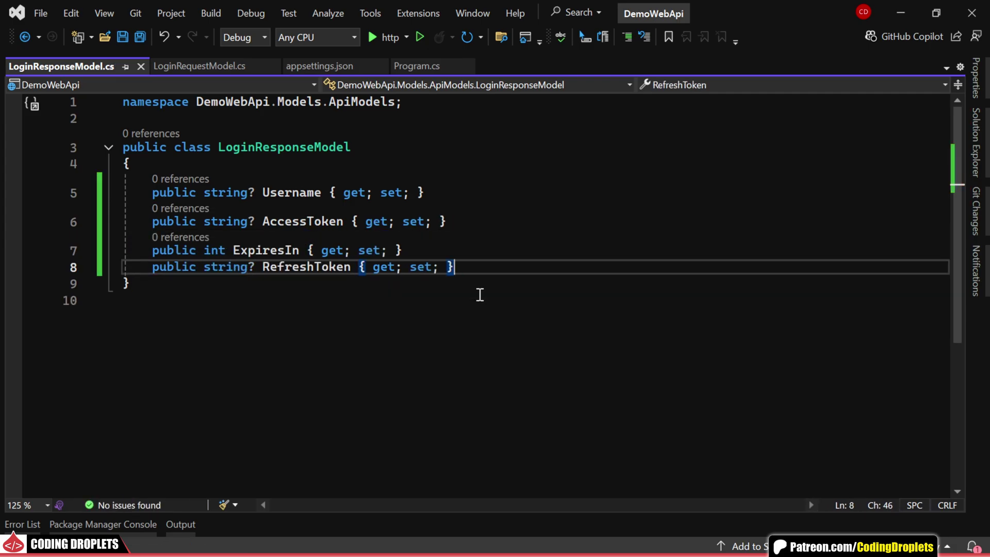
Add JwtAuthenticationService under Services with readonly IConfiguration and UserRepository fields and a ctor-snippet constructor
left_click(979, 132)
left_click(771, 281)
right_click(810, 313)
left_click(541, 333)
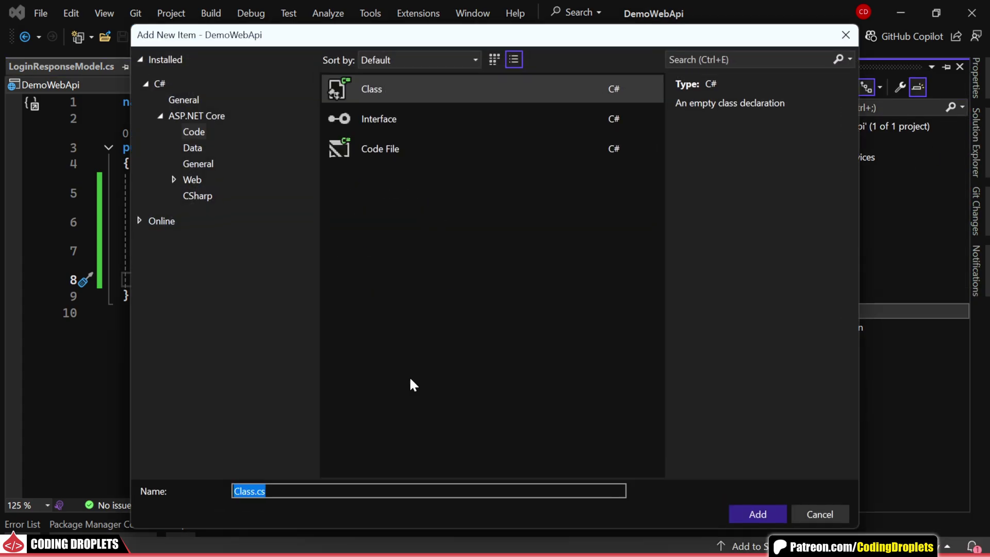
type("JwtAuthenticationService")
key("Return")
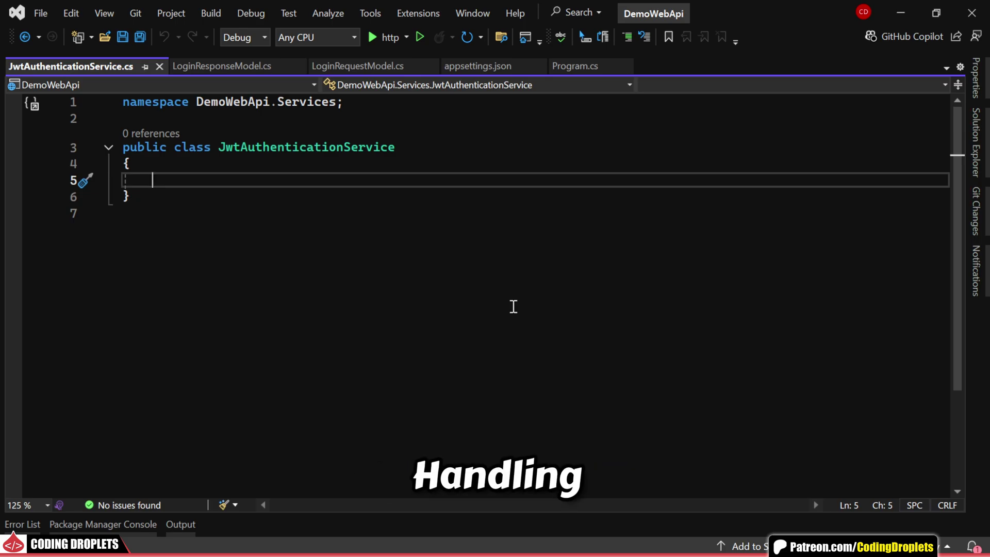
type("private r")
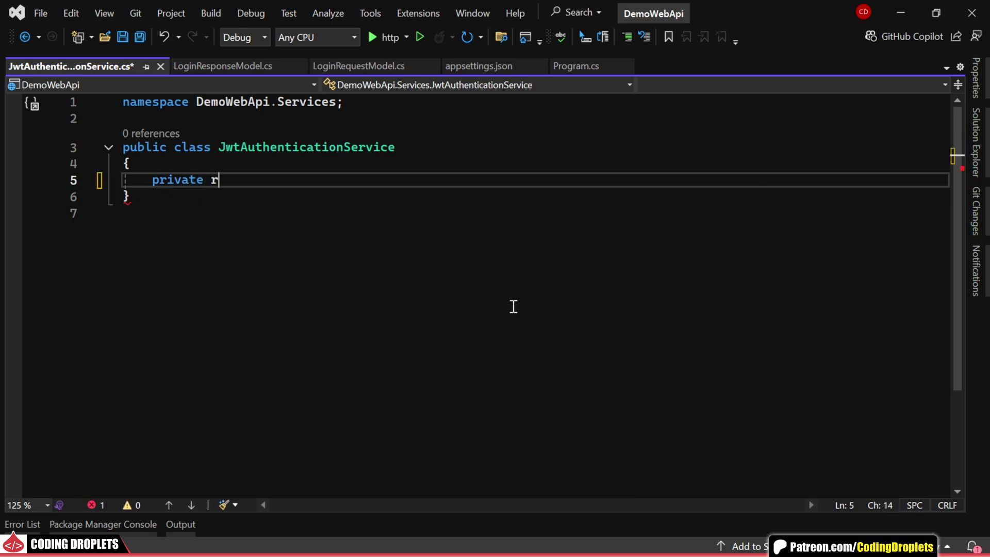
type("eadonly IConfiguration _configuration;")
key("Return")
type("private readonly UserRepository _userRepository;")
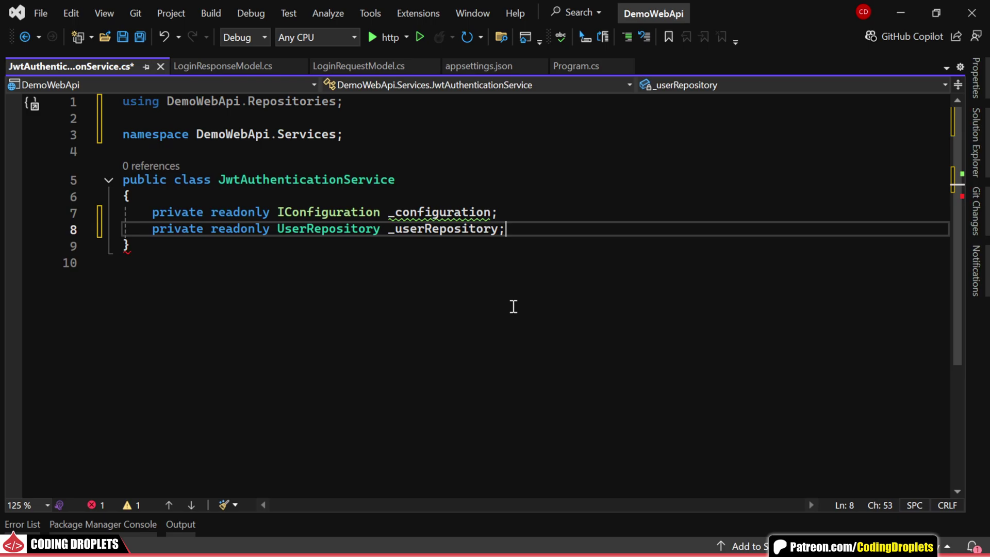
key("Return")
key("Return")
type("cto")
key("Tab")
key("Tab")
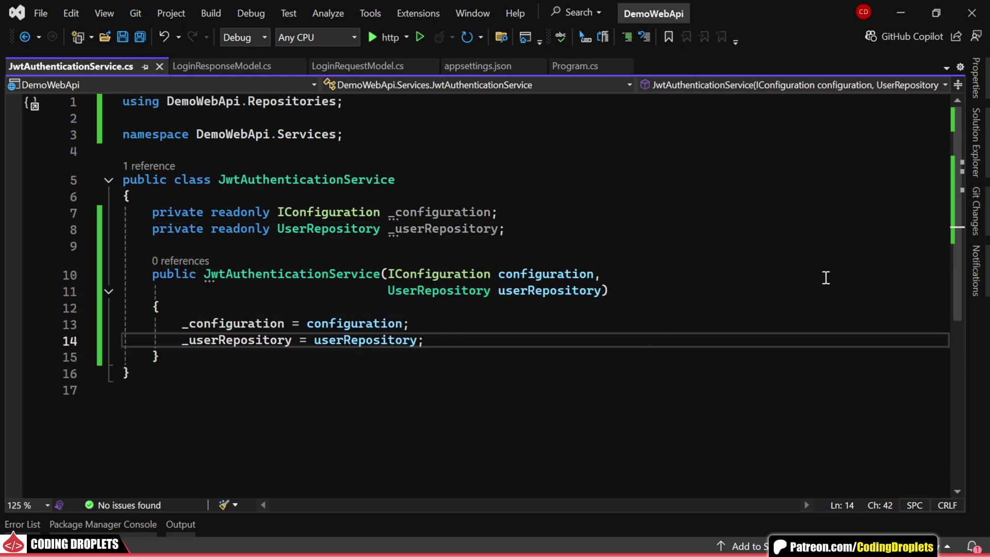
scroll(697, 261, "down", 2)
Declare async Task<LoginResponseModel?> Authenticate(LoginRequestModel request) below the constructor
left_click(549, 261)
key("Return")
key("Return")
type("public as")
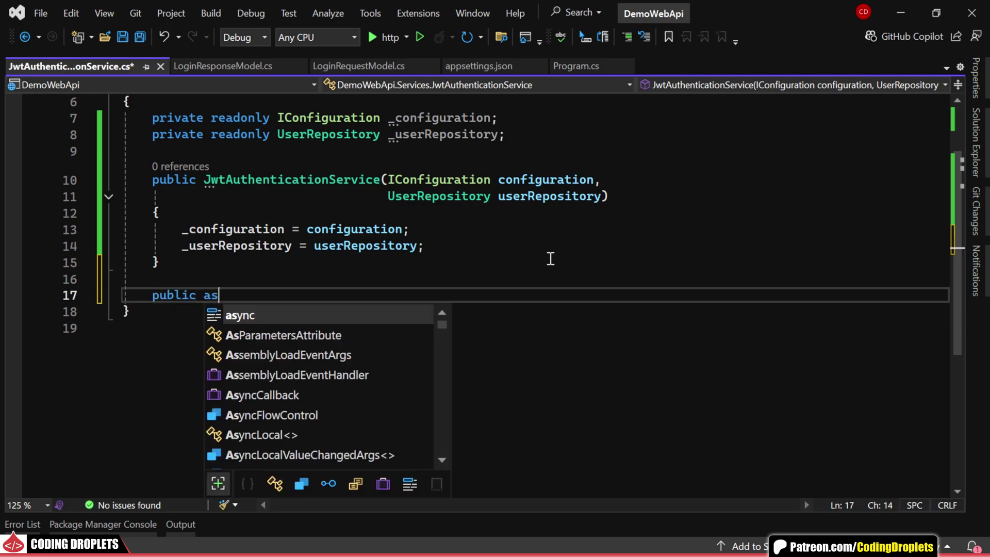
type("ync Task")
key("Escape")
type("<LoginR>")
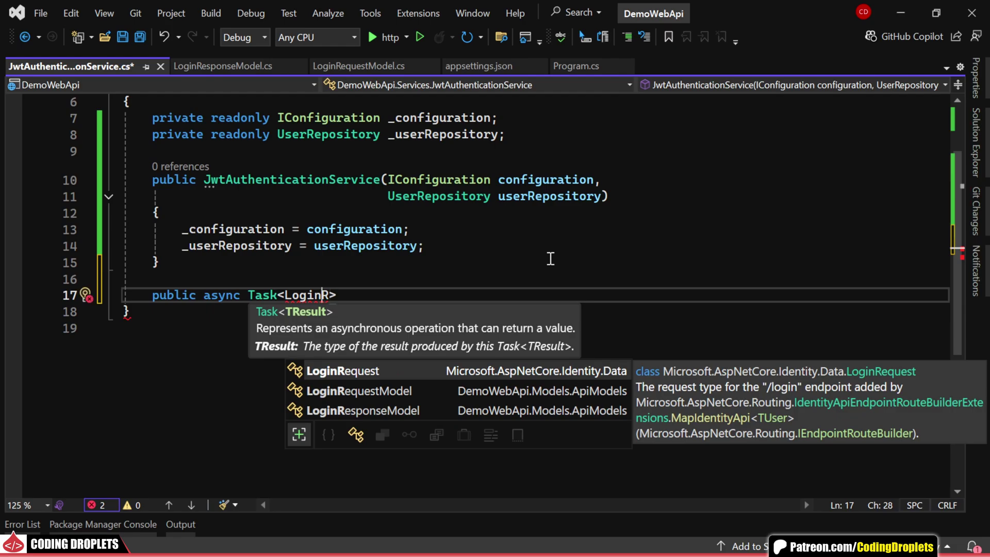
type("es")
key("Tab")
type("Authenticate(Lo")
key("Tab")
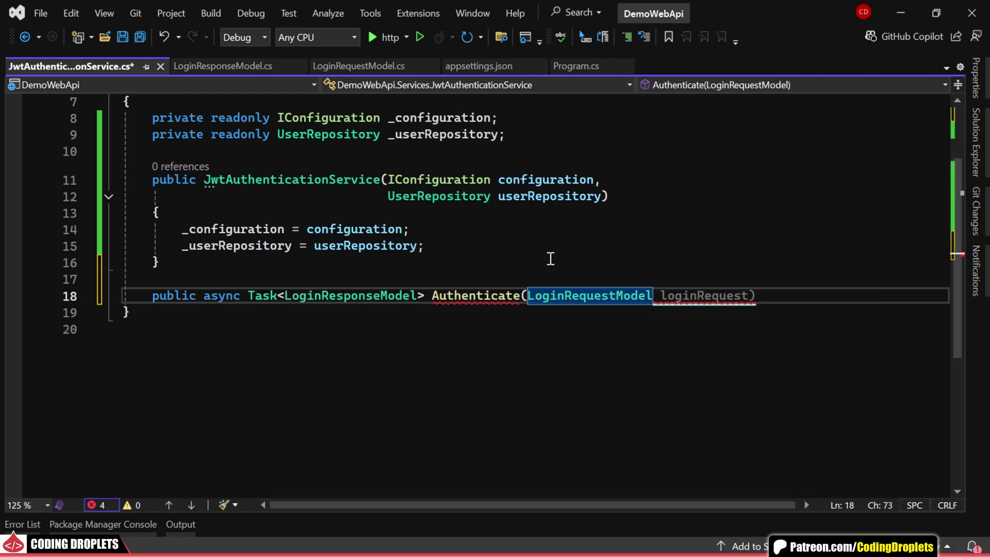
type("request)")
key("Return")
type("{")
key("Return")
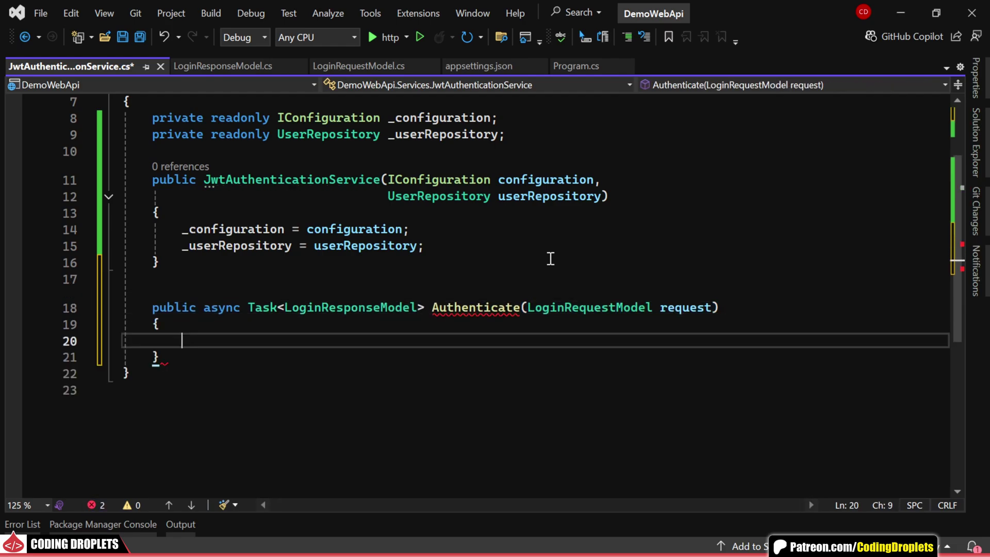
type("if (string.IsNullOrWhiteSpace(request.Username) || string.IsNullOrWhiteSpace(")
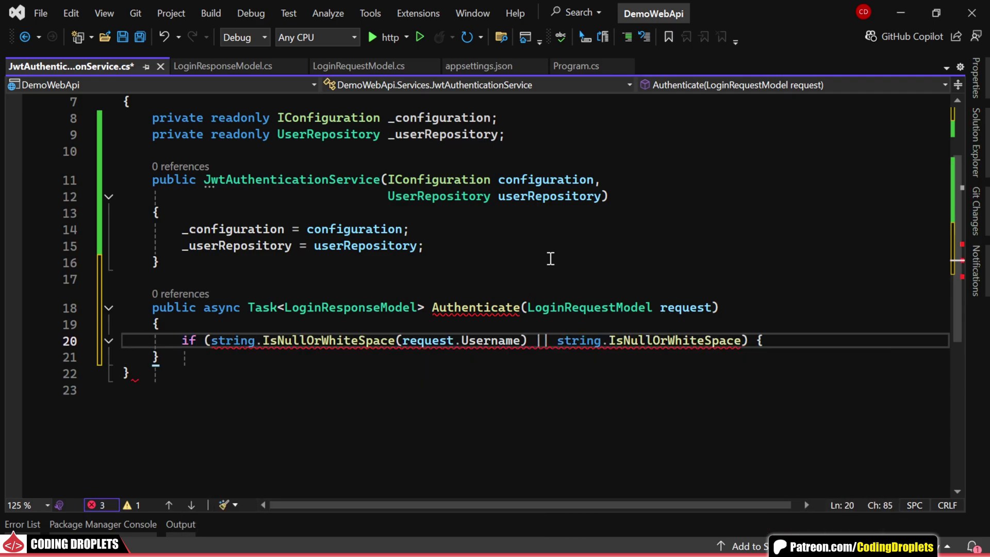
type("request.")
Return null for blank username or password, then await _userRepository.Get(request.Username)
key("Tab")
type(")")
key("Delete")
key("Delete")
key("Return")
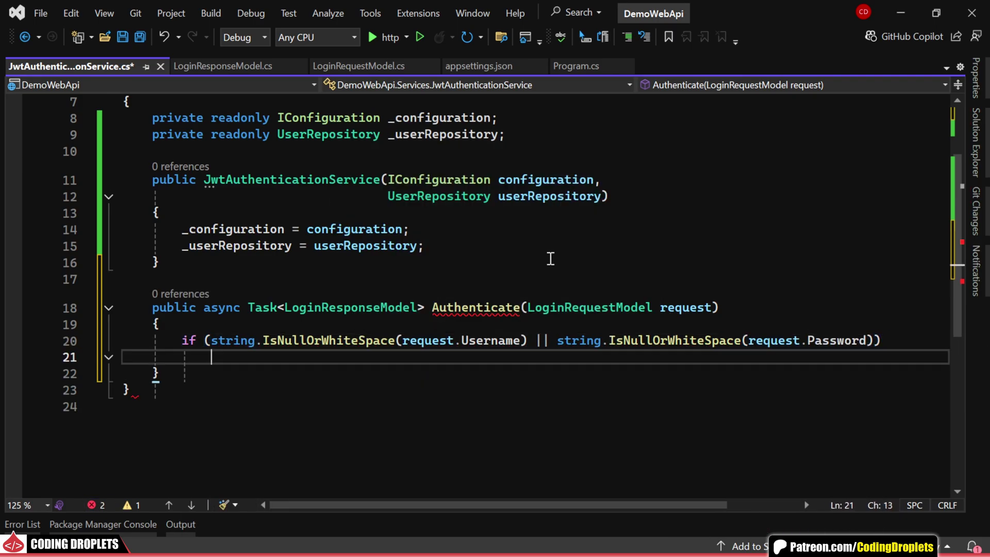
type("ret")
key("Tab")
type("ull;")
key("Return")
key("Return")
type("var user = await _user.Get(req.user")
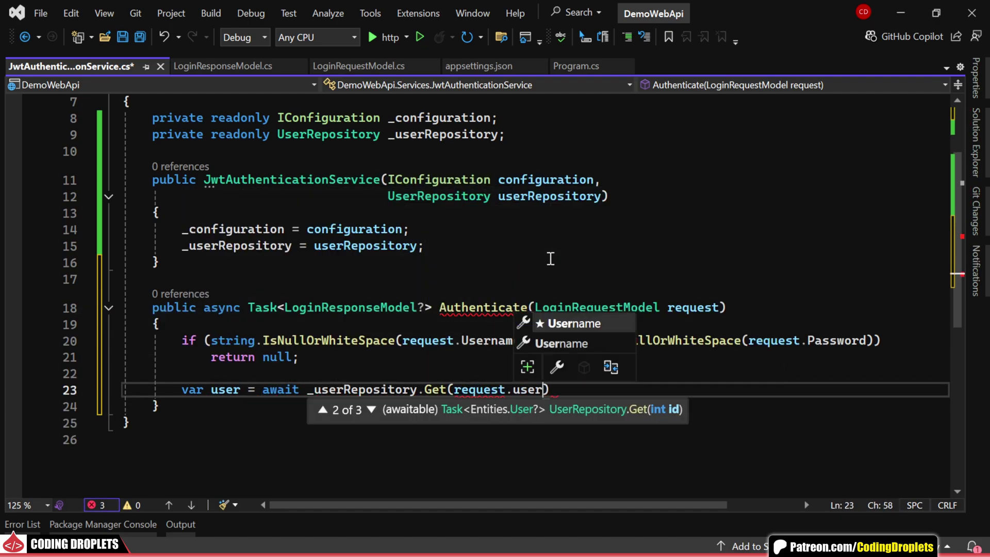
type(");")
key("Return")
type("if (user is null ||")
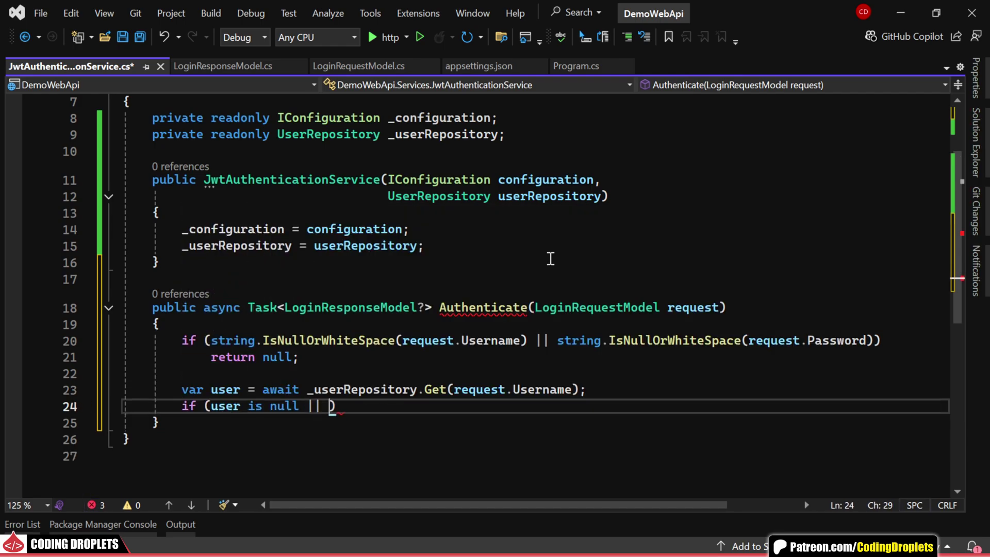
Open PasswordHashHandler.cs from the Handlers folder to review its VerifyPassword method
left_click(976, 142)
left_click(765, 250)
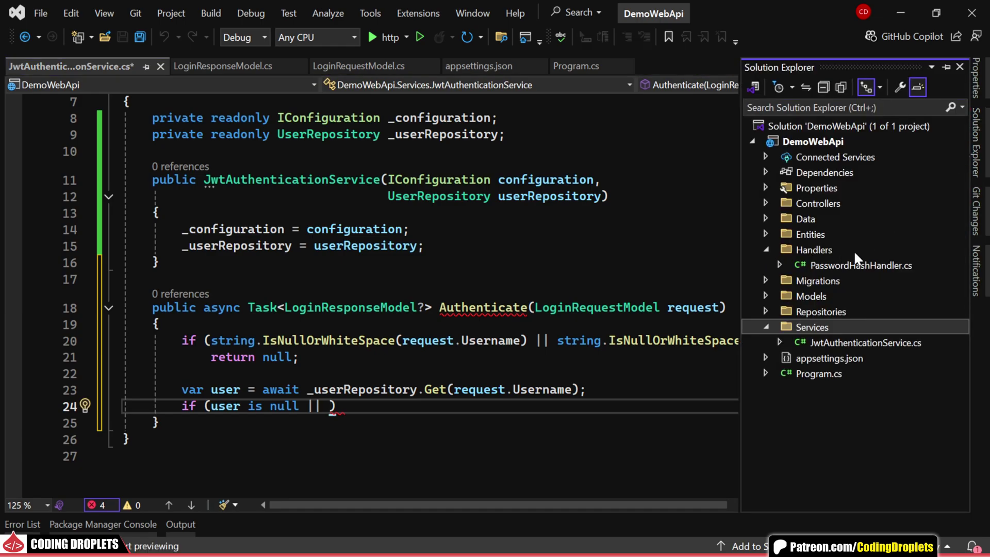
double_click(851, 263)
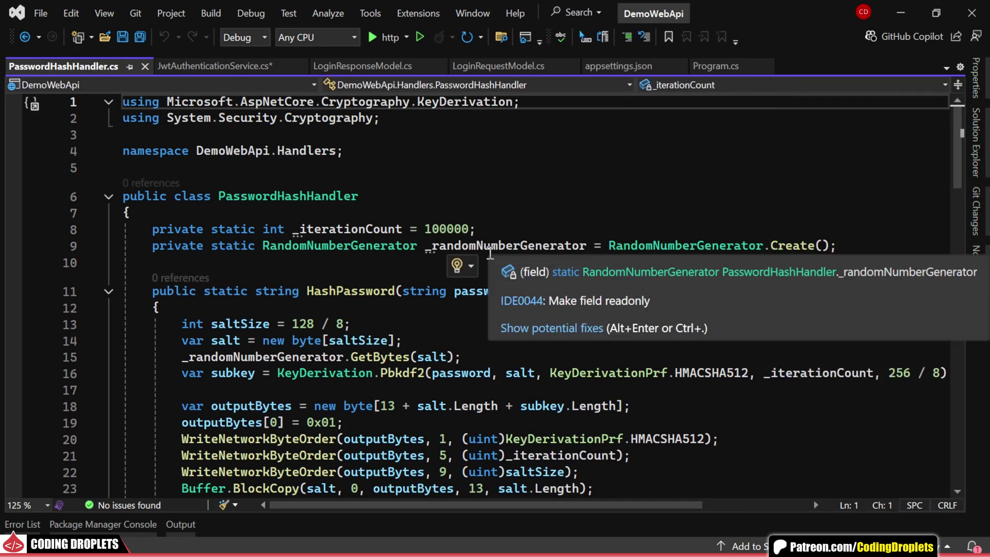
scroll(596, 243, "down", 4)
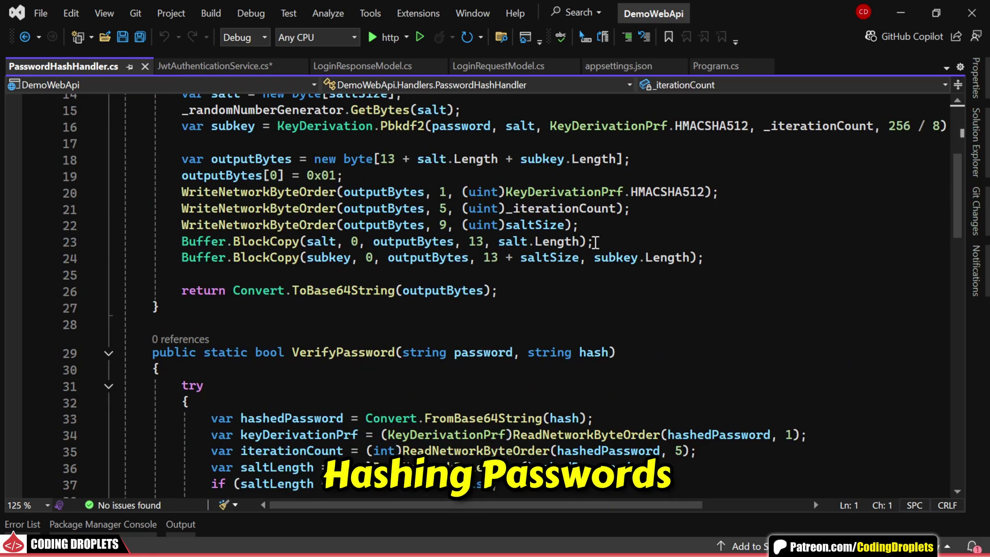
scroll(596, 243, "down", 1)
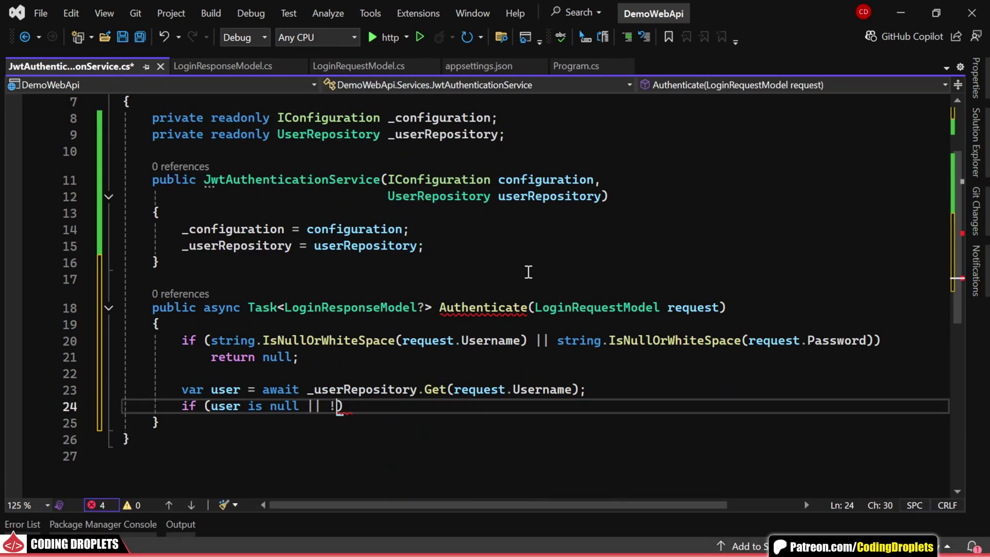
type("Pas")
Return null when VerifyPassword fails, return await GenerateJwtToken(user), and begin the token method below
key("Tab")
key("Return")
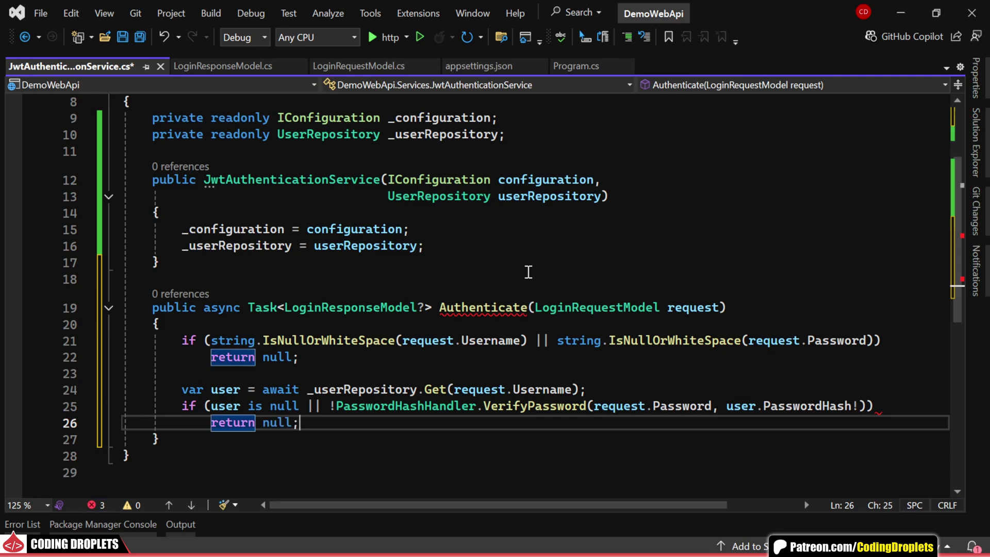
key("Return")
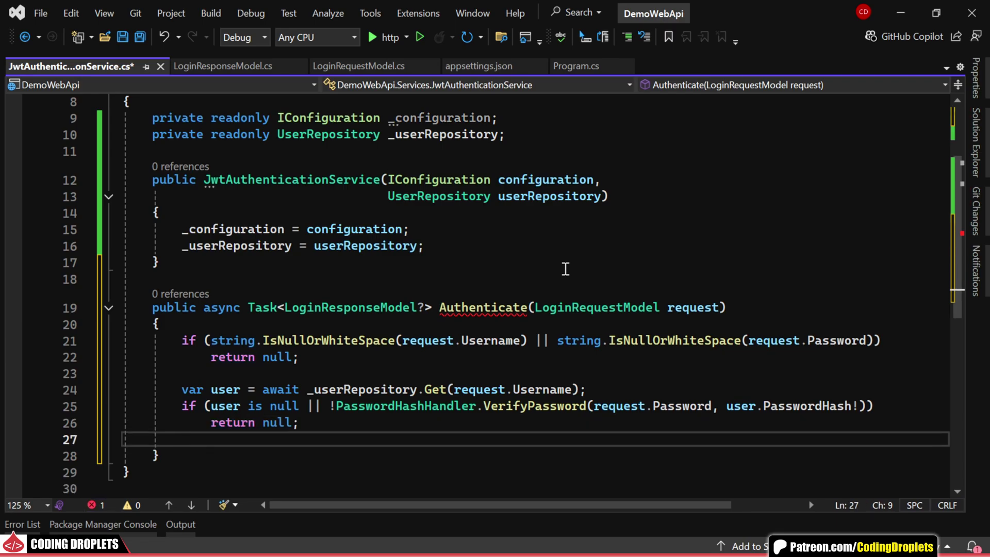
left_click_drag(958, 219, 965, 259)
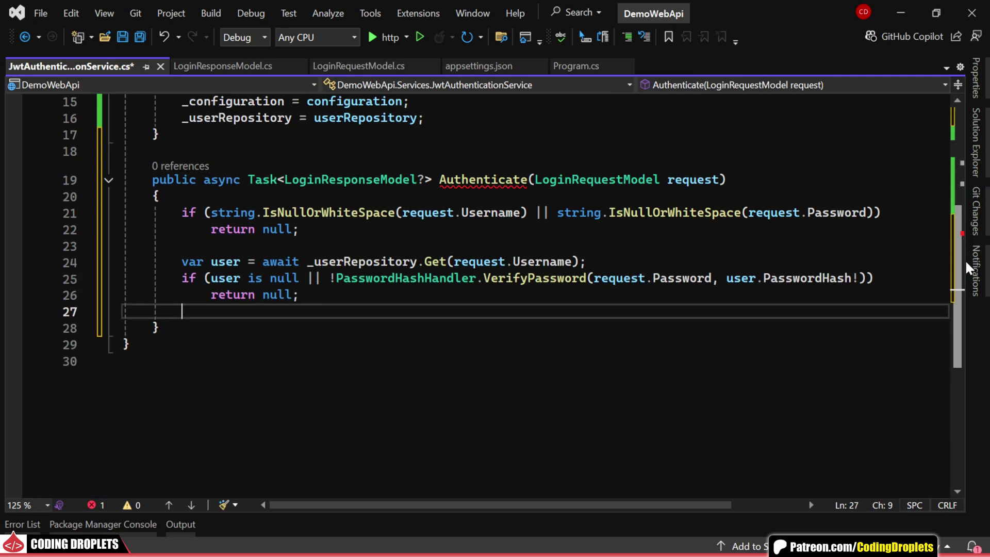
key("Return")
type("return await Gen")
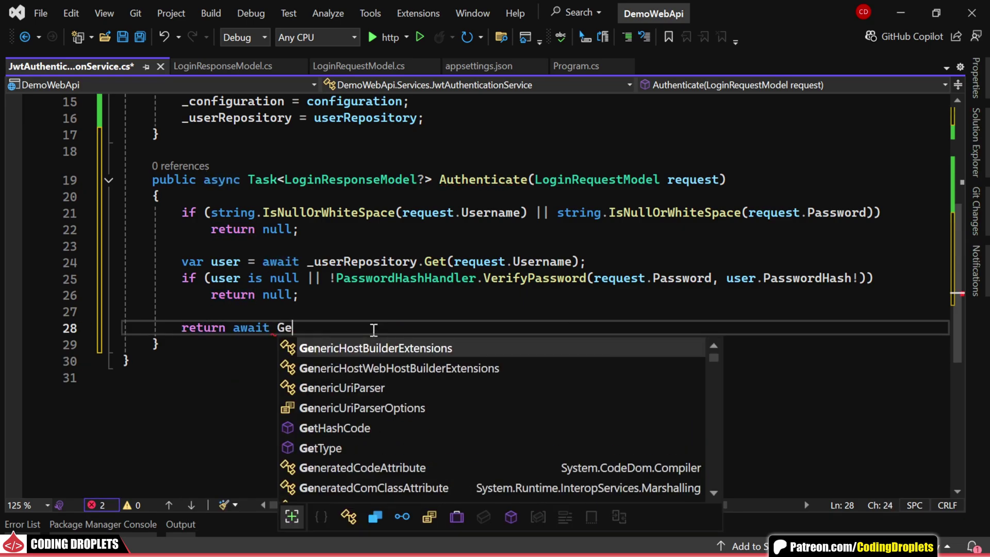
type("erateJwtToken(user);")
key("Down")
key("Return")
key("Return")
type("p")
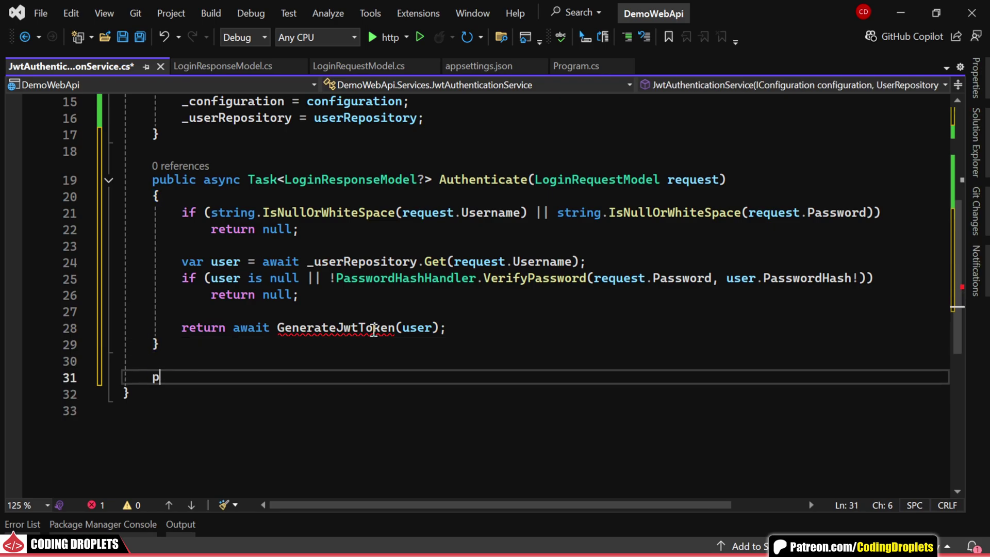
type("rivate async Task<>")
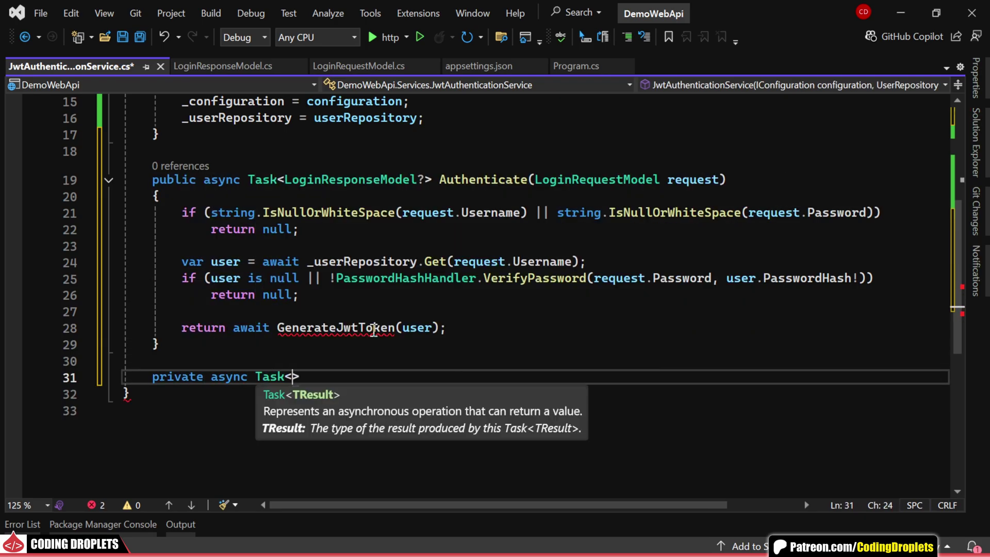
type("LoginRes")
Declare GenerateJwtToken returning LoginResponseModel, reading JWT settings and computing expiry via AddMinutes(tokenValidityMins)
key("Tab")
type("GenerateJwtToken(User user)")
key("Return")
type("{")
key("Return")
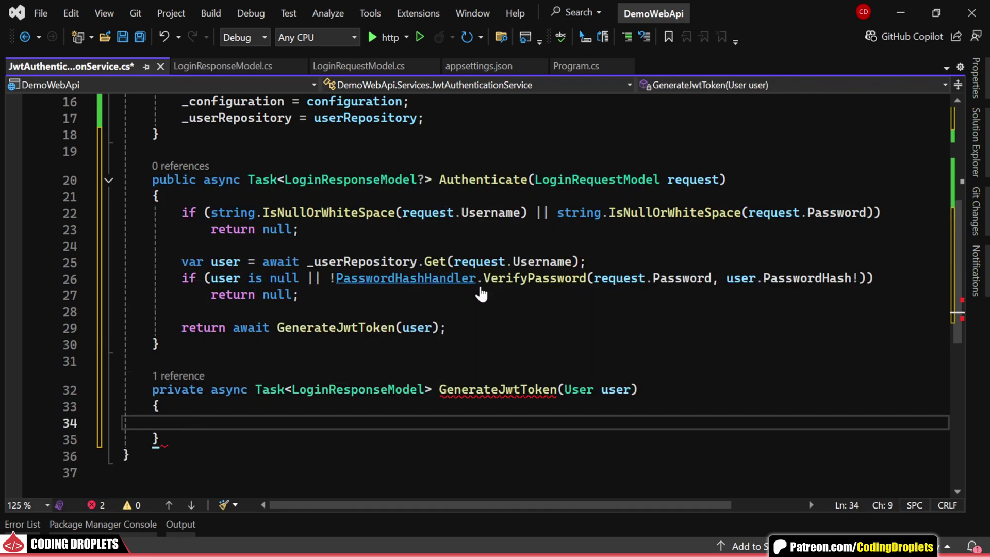
scroll(400, 370, "down", 4)
type("var issuer =")
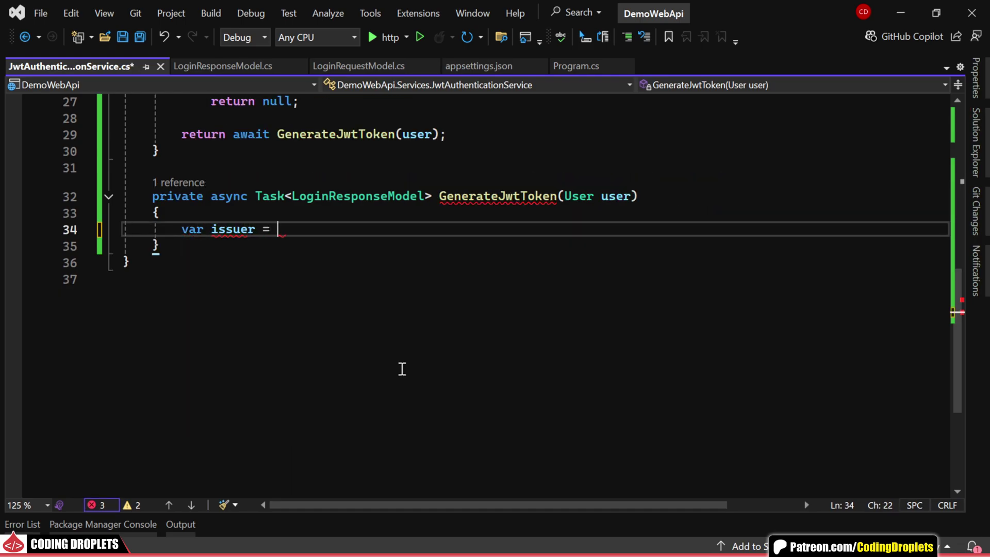
key("ctrl+v")
key("Return")
type("var token")
type("imeStamp = DateTime.UtcNow.ad")
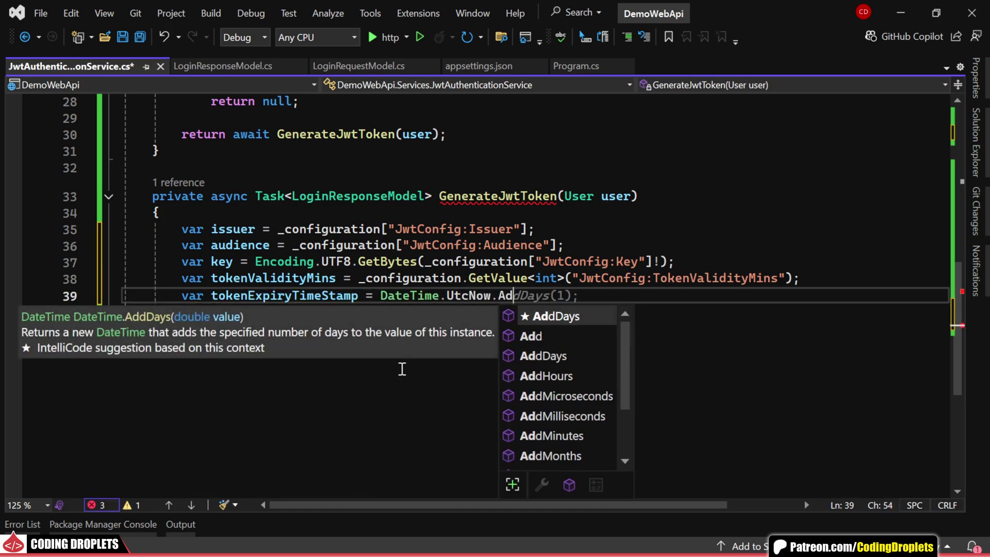
type("mi")
key("Tab")
key("Tab")
key("Return")
key("Return")
type("var token =")
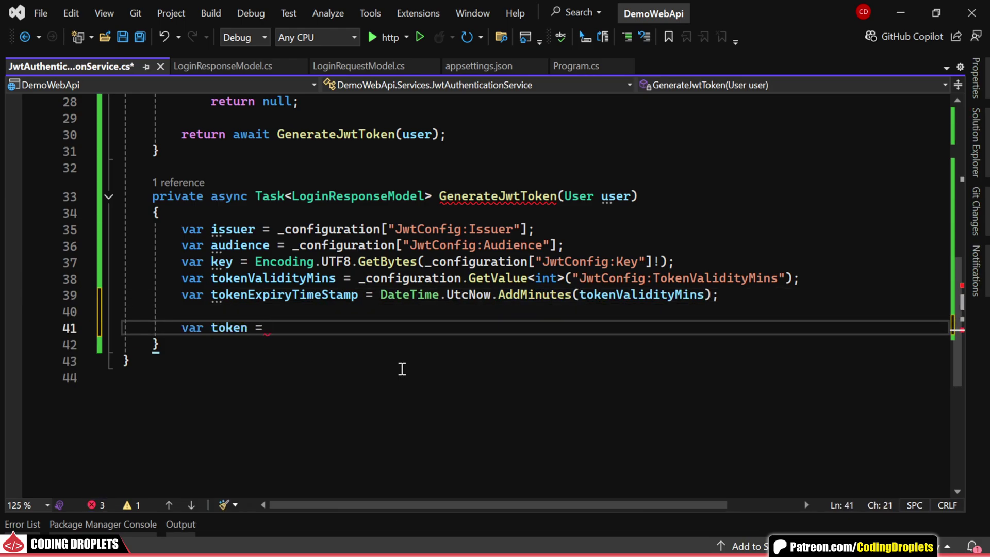
type(" new JwtSe")
Build the JwtSecurityToken with issuer, audience, username Name claim, expiry and HmacSha512Signature credentials
key("Tab")
type("(i")
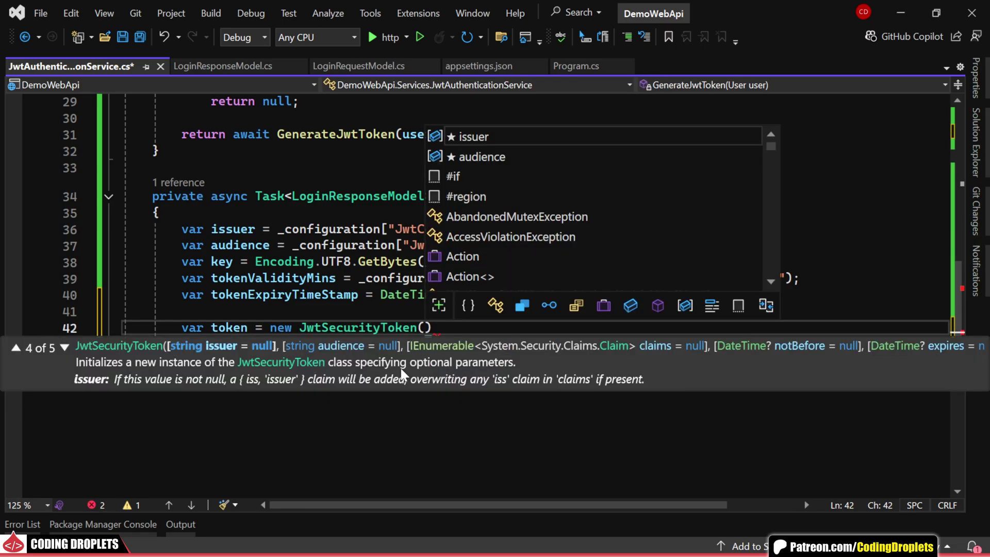
type("ssuer,")
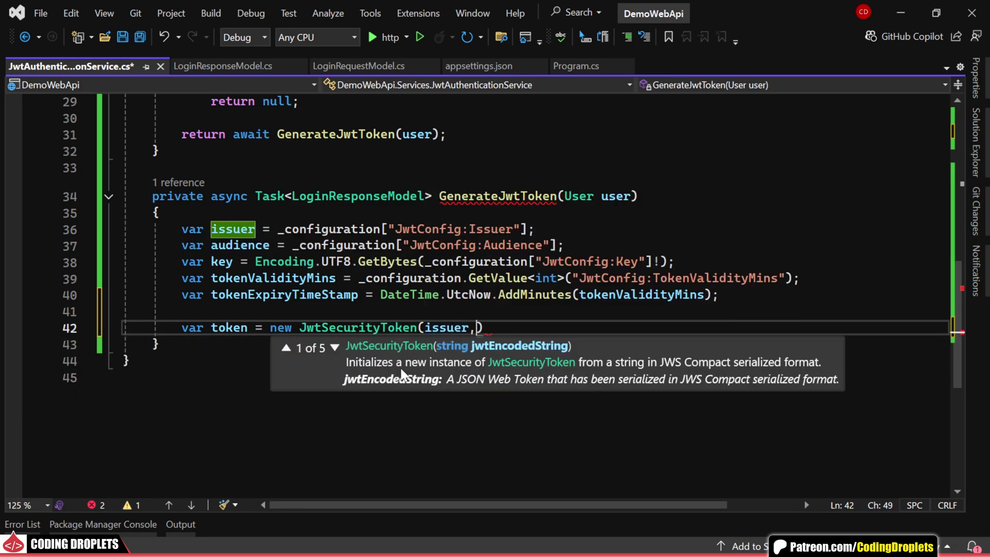
key("Return")
type("audience,")
key("Return")
key("Tab")
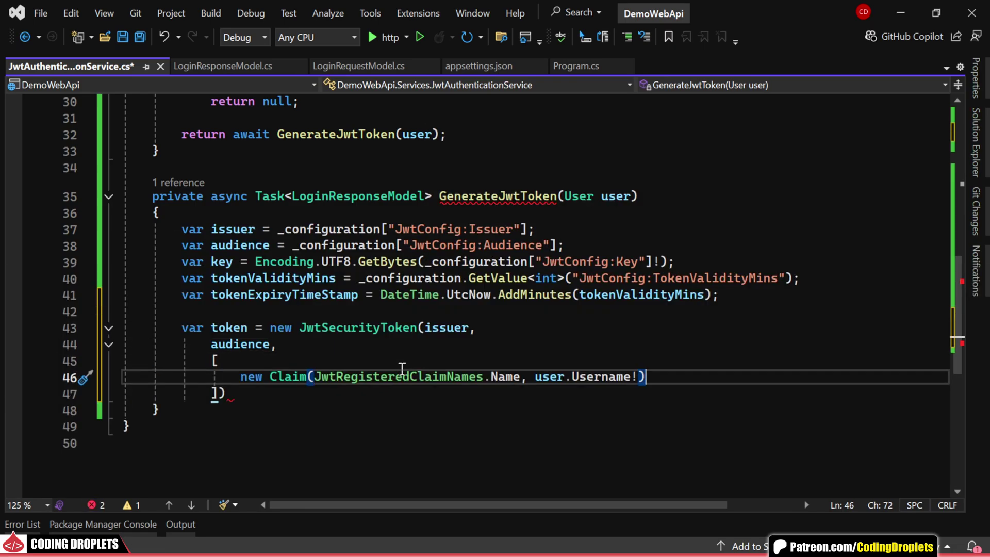
key("Down")
key("Left")
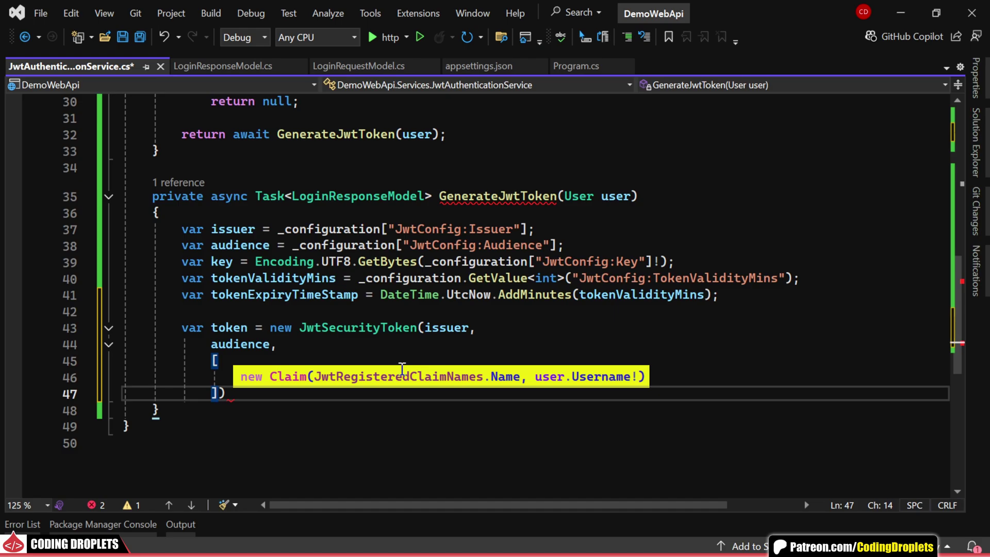
type(",")
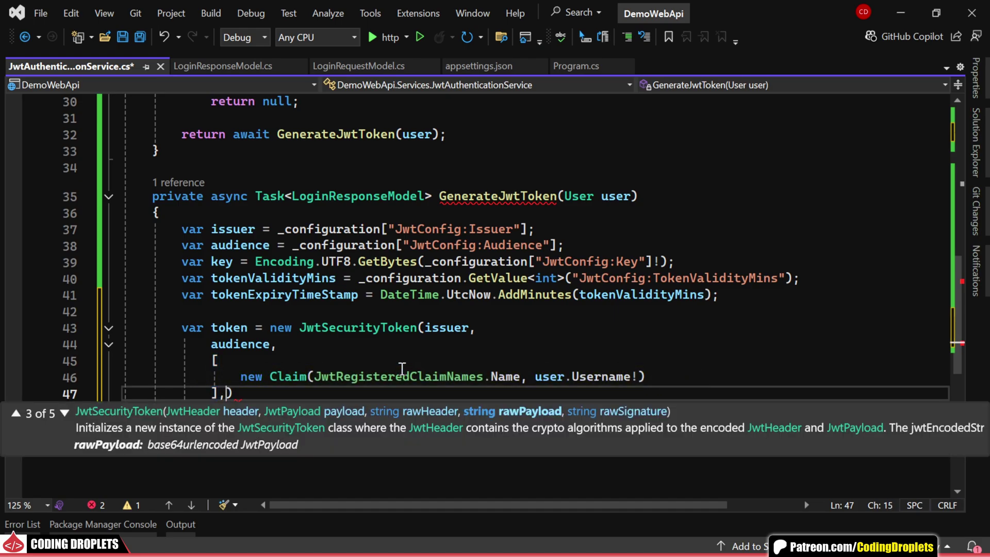
key("Return")
type("expires: tokenExpiryTimeStamp,")
key("Return")
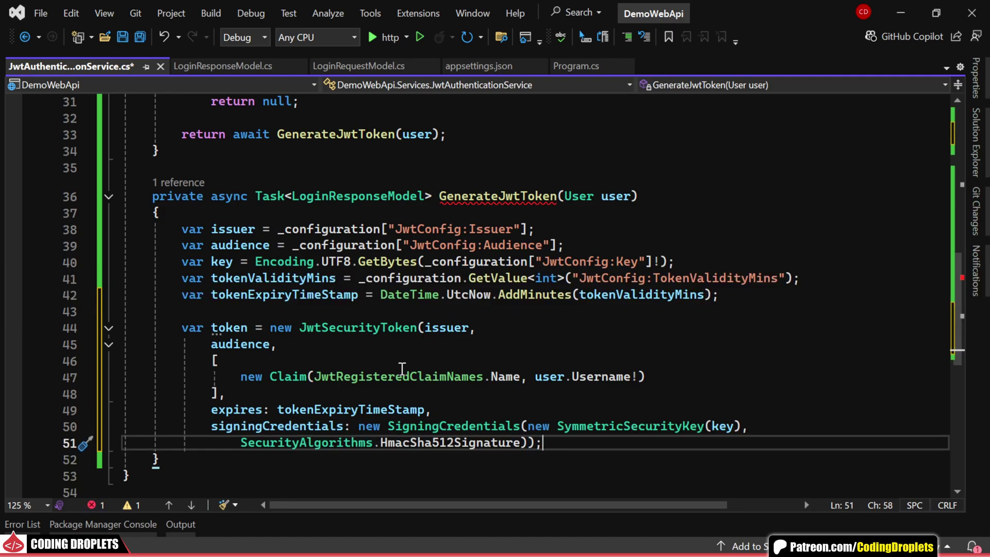
scroll(963, 303, "down", 3)
Serialize the token with WriteToken(token) and start returning a new LoginResponseModel
key("Return")
key("Return")
type("var access")
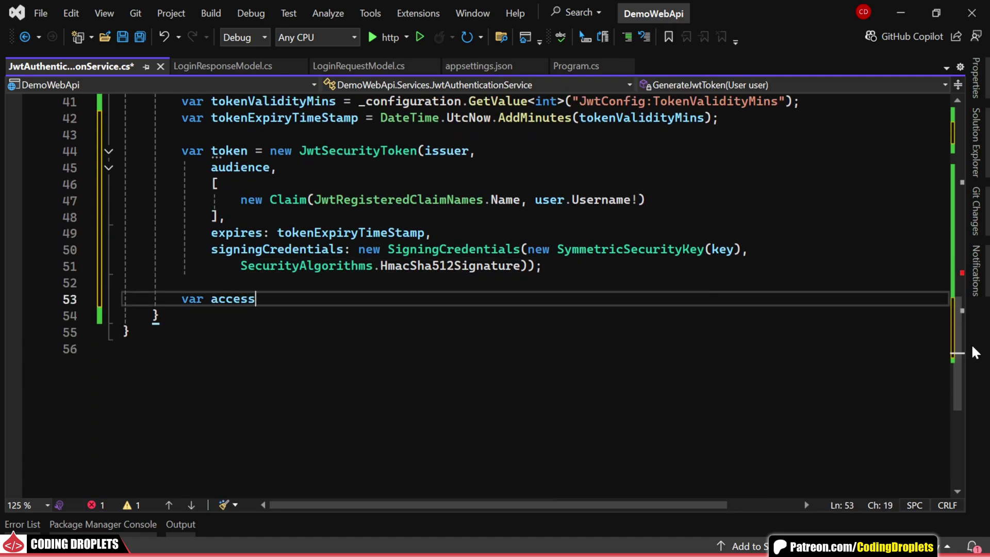
type("Token = new JwtSec")
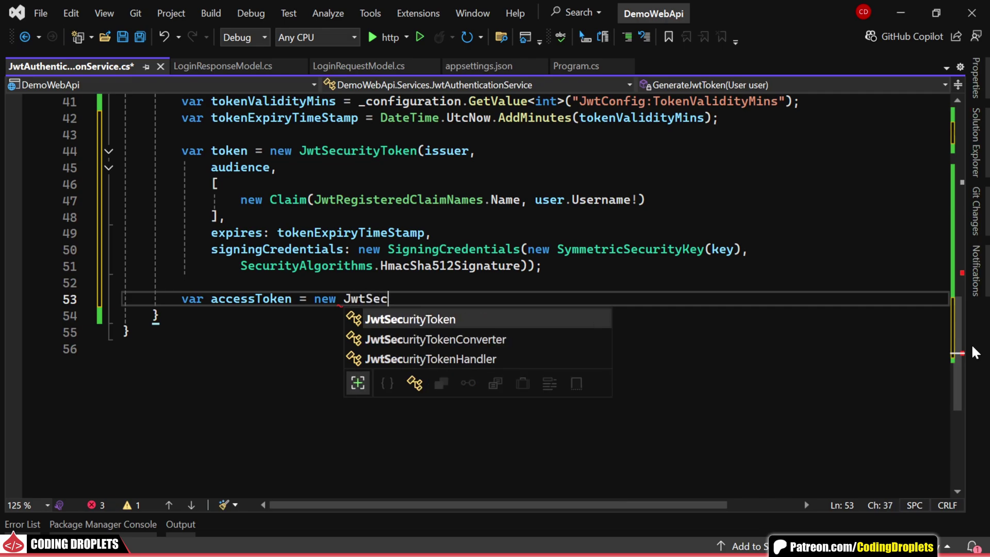
type("urityTokenHandler().")
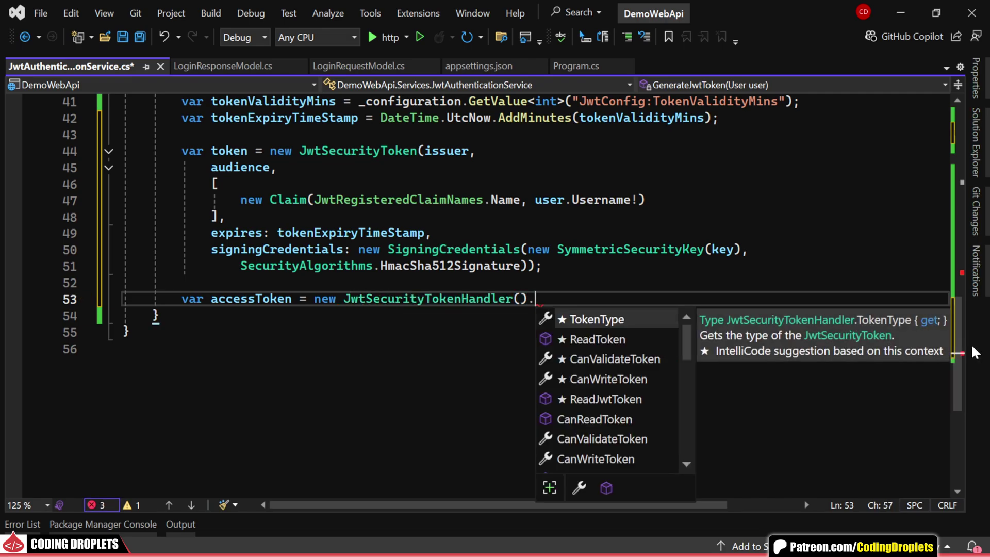
type("WriteToken(token);")
key("Return")
key("Return")
type("re")
key("Tab")
key("Return")
type("};")
Fill the LoginResponseModel with Username, AccessToken and ExpiresIn, then save JwtAuthenticationService.cs
key("Up")
key("End")
key("Return")
type("U")
key("Tab")
key("Return")
key("Tab")
key("Return")
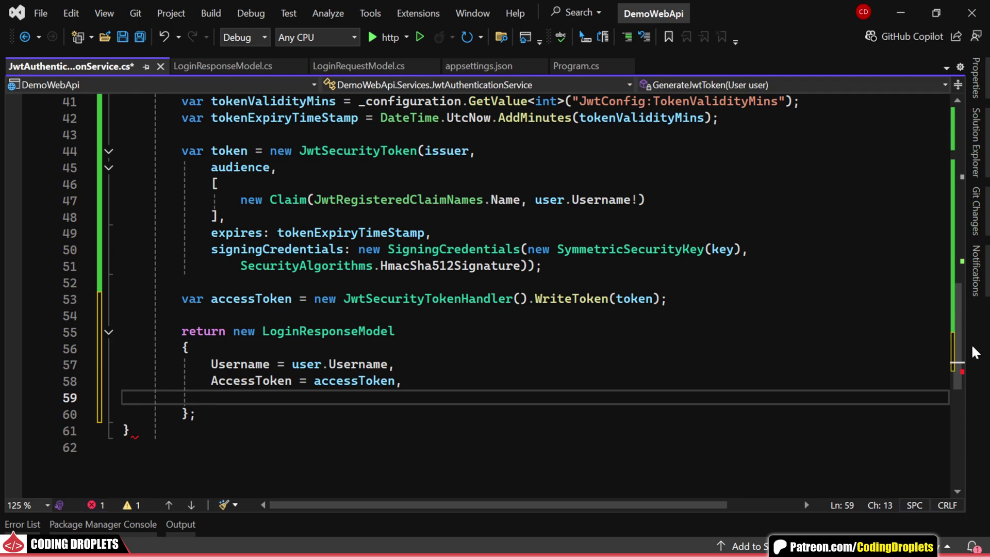
type("E")
key("Tab")
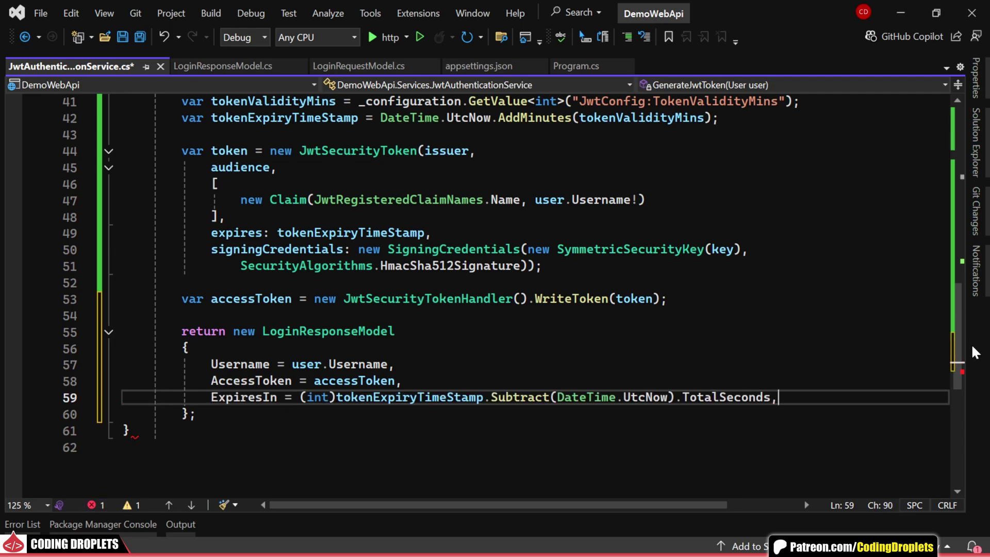
key("Return")
type("R")
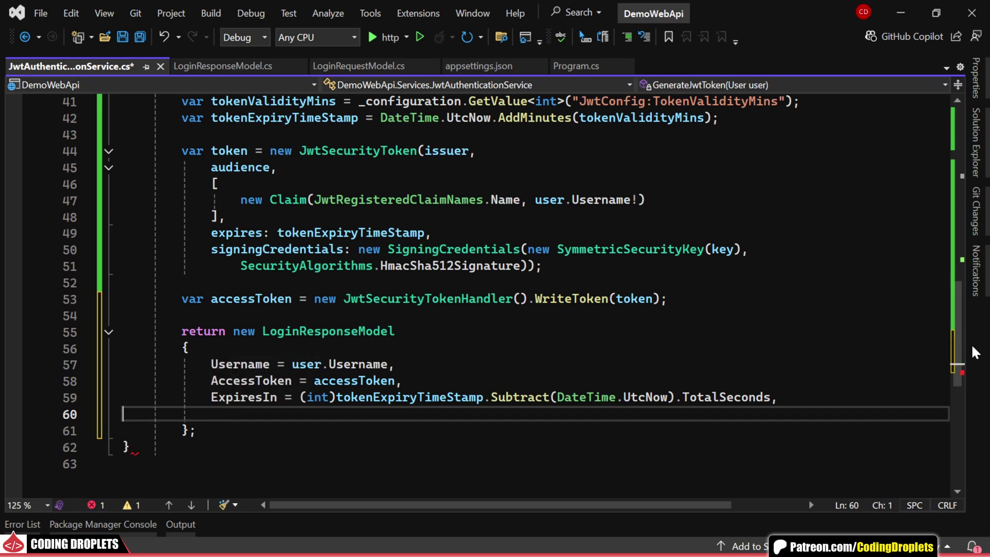
key("BackSpace")
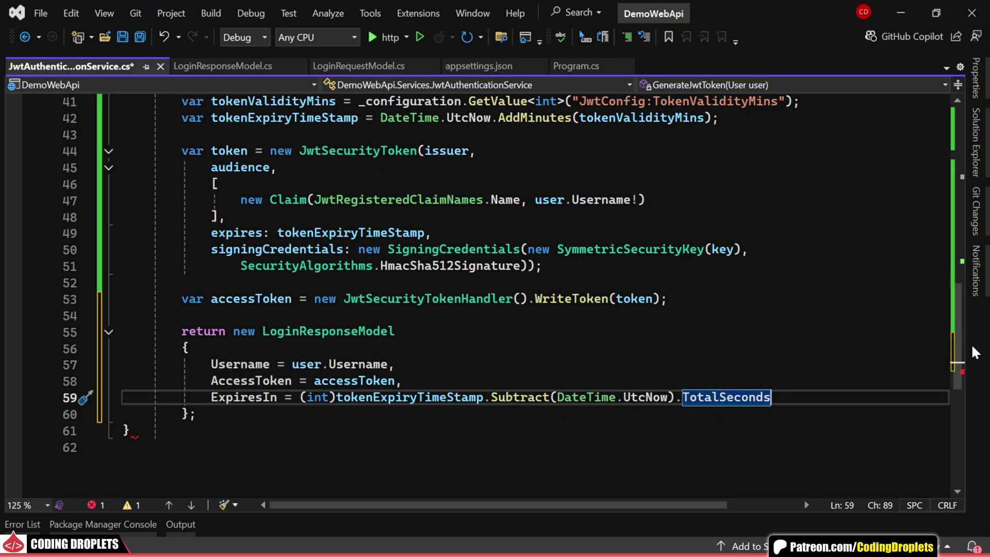
key("Down")
key("Return")
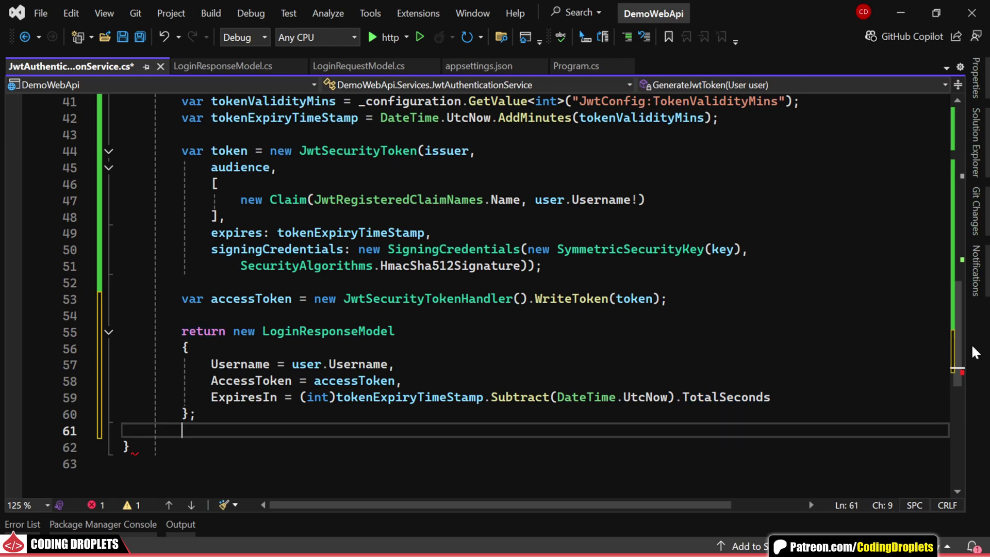
type("}")
key("Up")
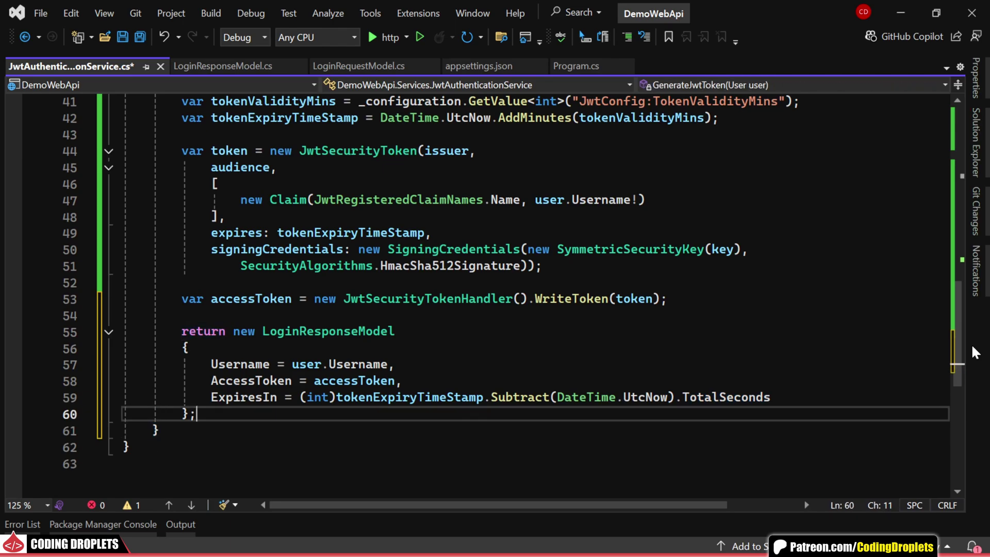
key("ctrl+s")
Register JwtAuthenticationService in Program.cs with builder.Services.AddScoped and save
left_click(977, 143)
double_click(819, 374)
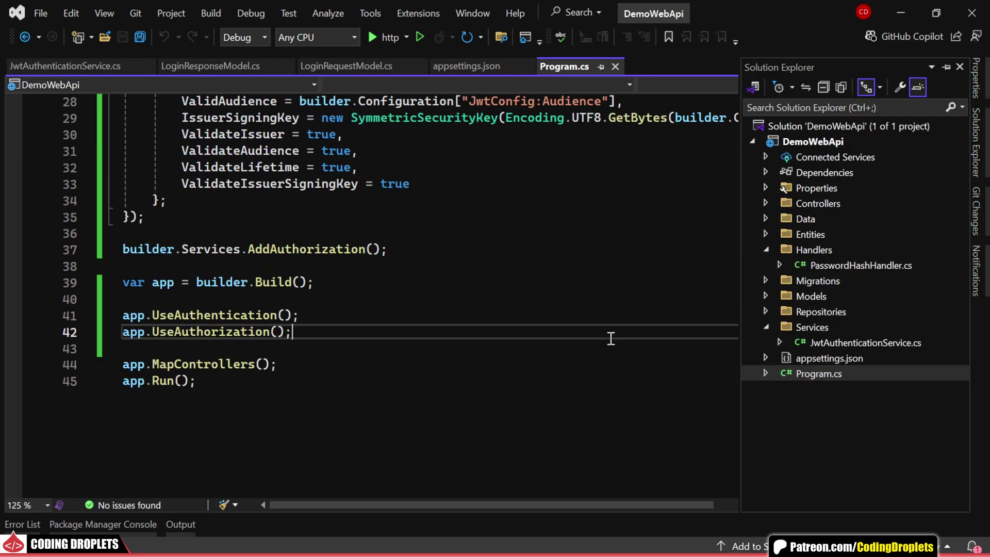
scroll(464, 310, "up", 3)
key("Return")
type("builder.Services.AddSc")
key("Tab")
type("JwtA")
key("Tab")
key("Tab")
key("ctrl+s")
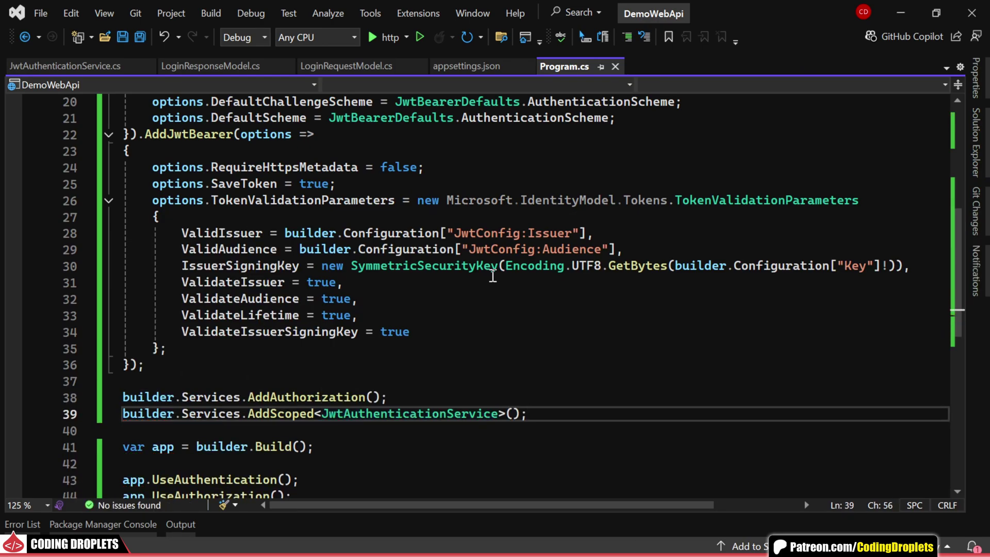
left_click(977, 143)
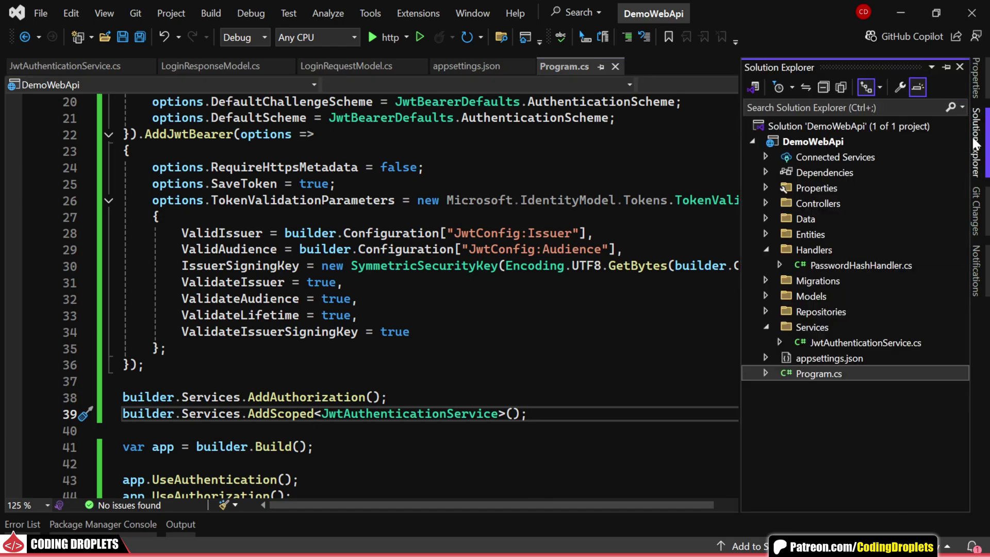
Add an empty AccountController to the Controllers folder
left_click(942, 67)
left_click(803, 203)
right_click(847, 203)
left_click(526, 324)
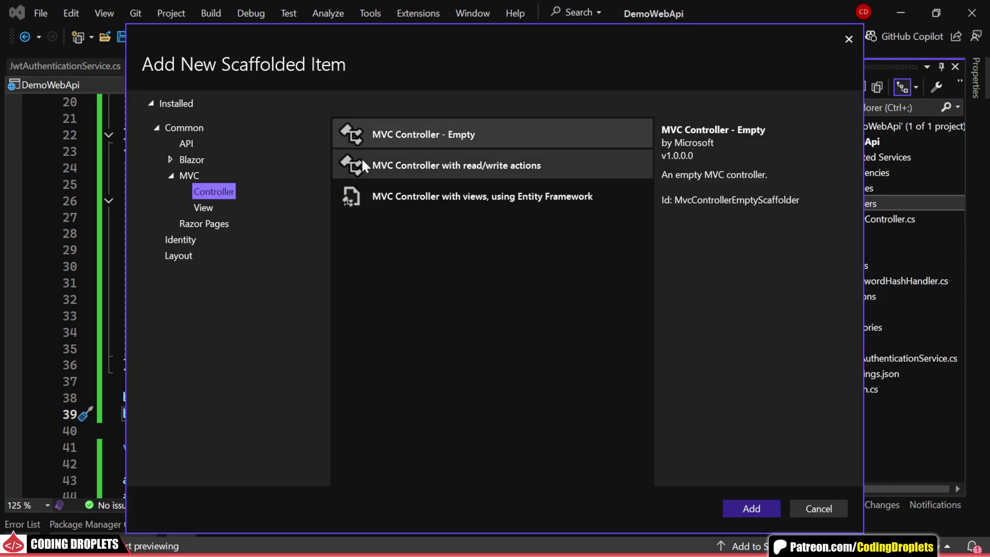
type("AccountController.cs")
key("Return")
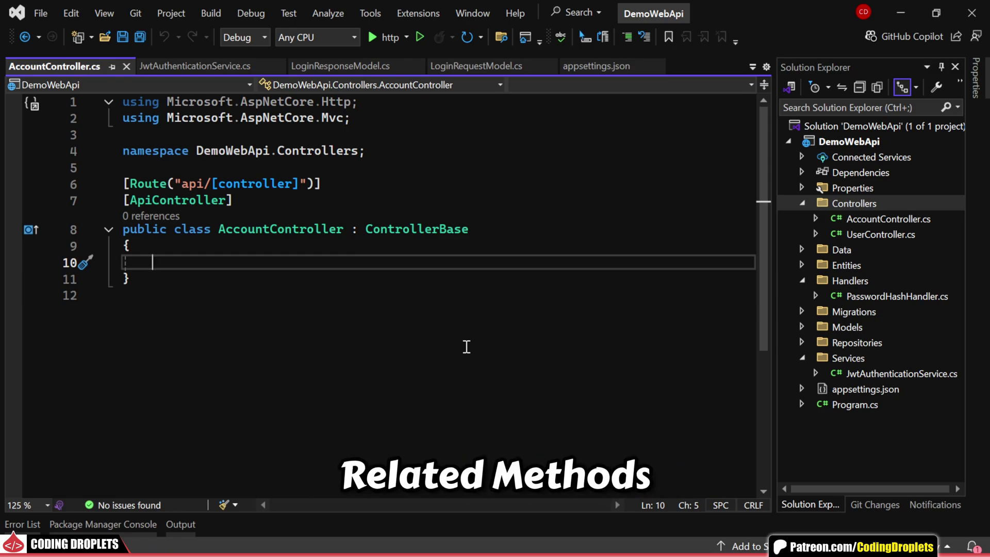
type("private re")
Give AccountController a readonly JwtAuthenticationService field assigned in its constructor
key("space")
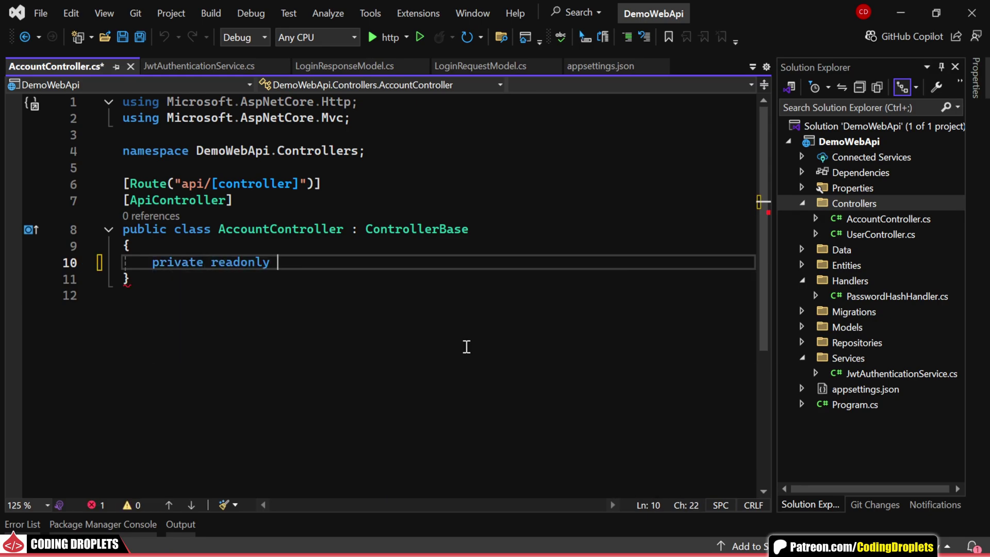
type("JwtA")
key("Tab")
key("Tab")
key("Return")
key("Tab")
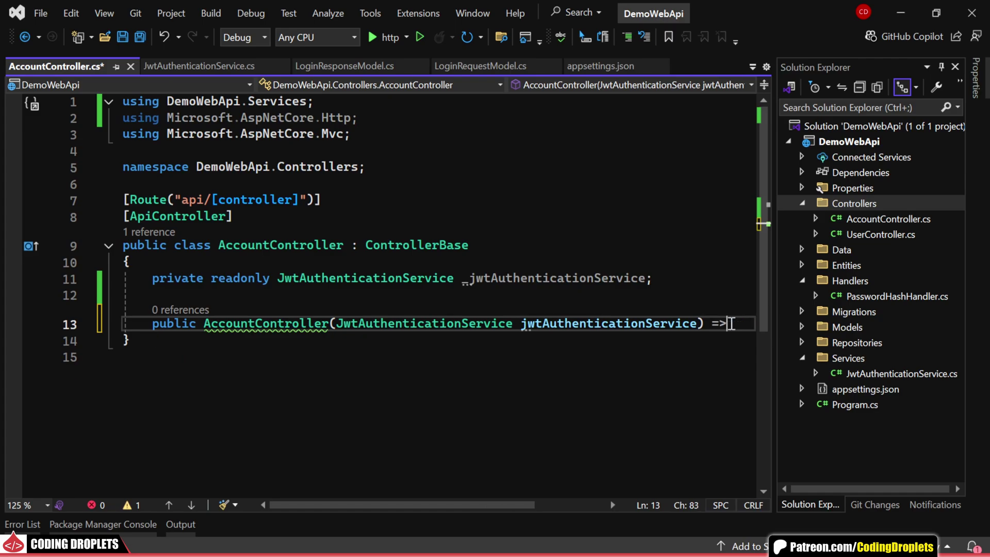
key("Return")
key("Tab")
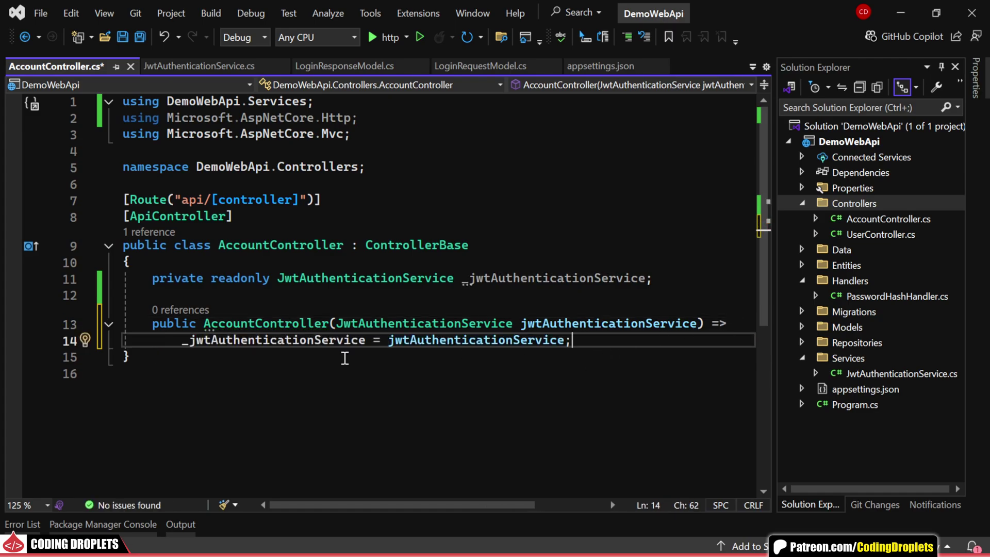
scroll(345, 357, "down", 2)
Declare the Login action returning ActionResult<LoginResponseModel> with a [FromBody] LoginRequestModel parameter
key("Return")
key("Return")
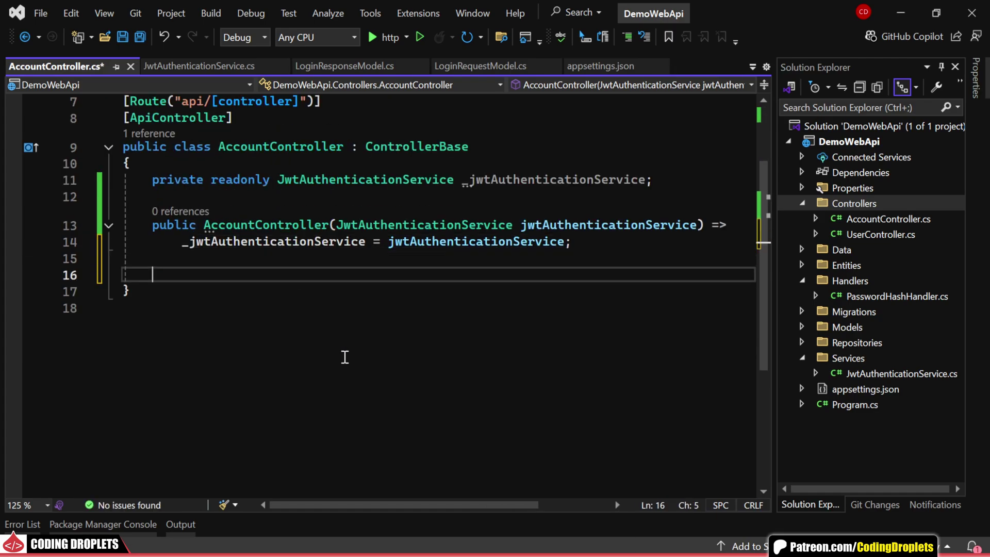
type("public async Task<>")
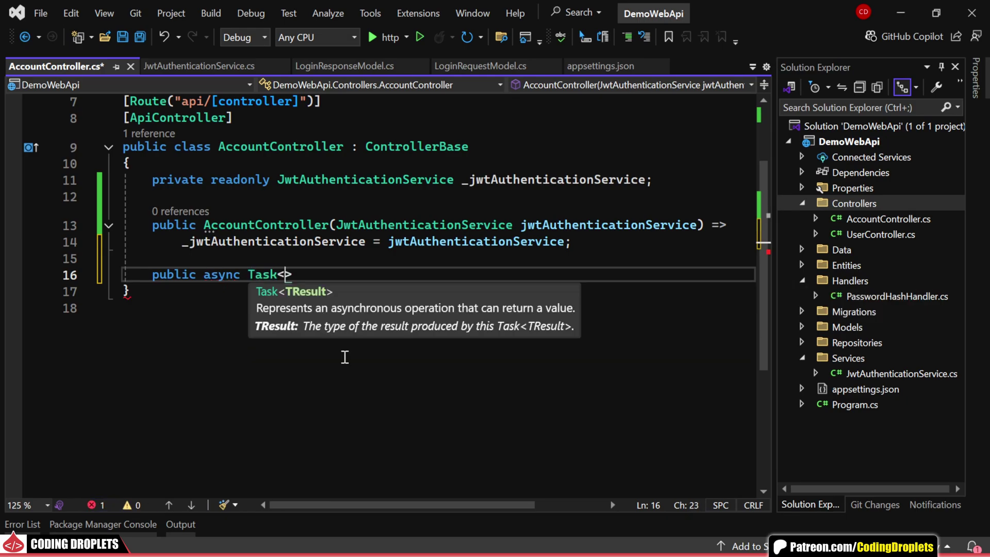
type("ActionResult<Login")
key("Down")
key("Down")
key("Tab")
type(">> Login([From")
key("Tab")
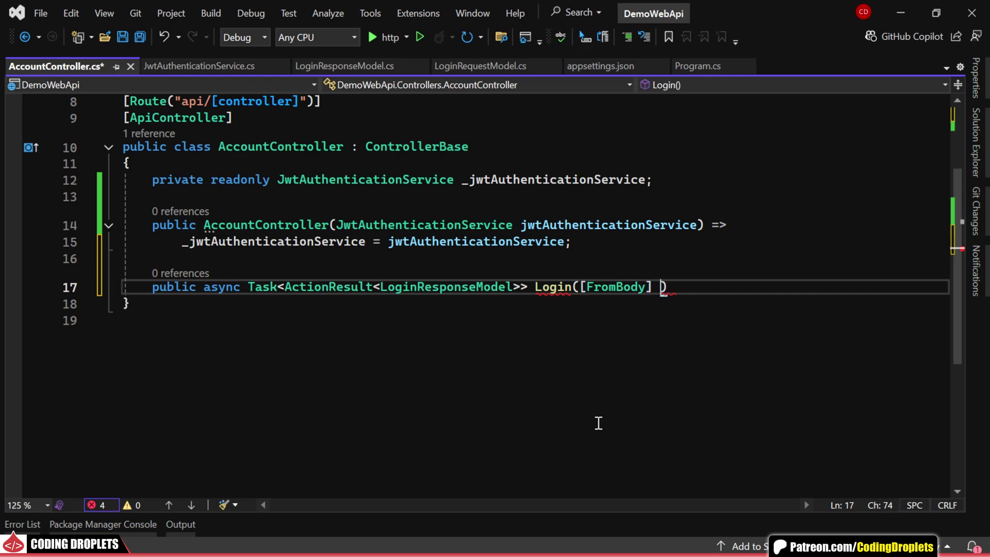
type("oginReq")
key("Tab")
type("request)")
key("braceleft")
key("Return")
left_click(397, 282)
key("ctrl+Return")
type("[HttpPost")
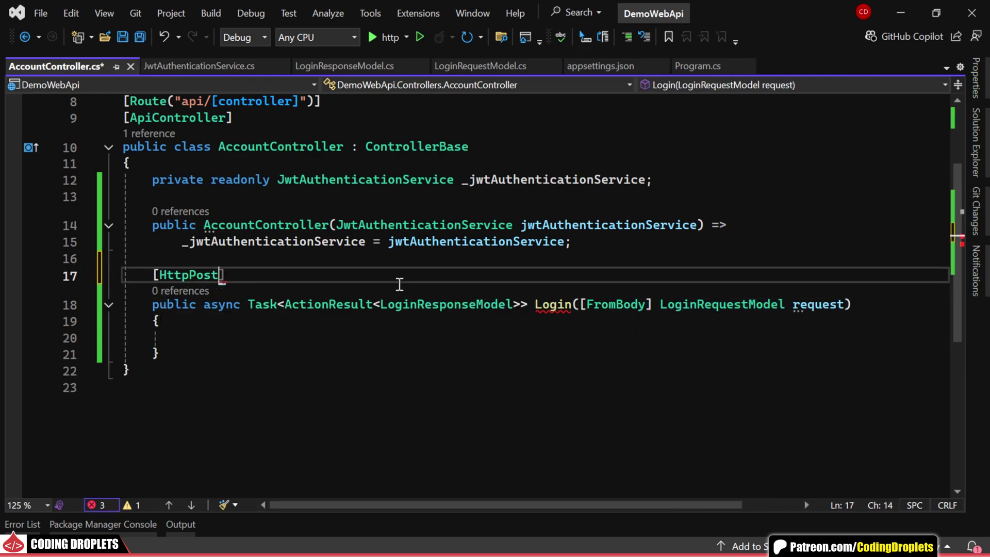
type("(\"Login")
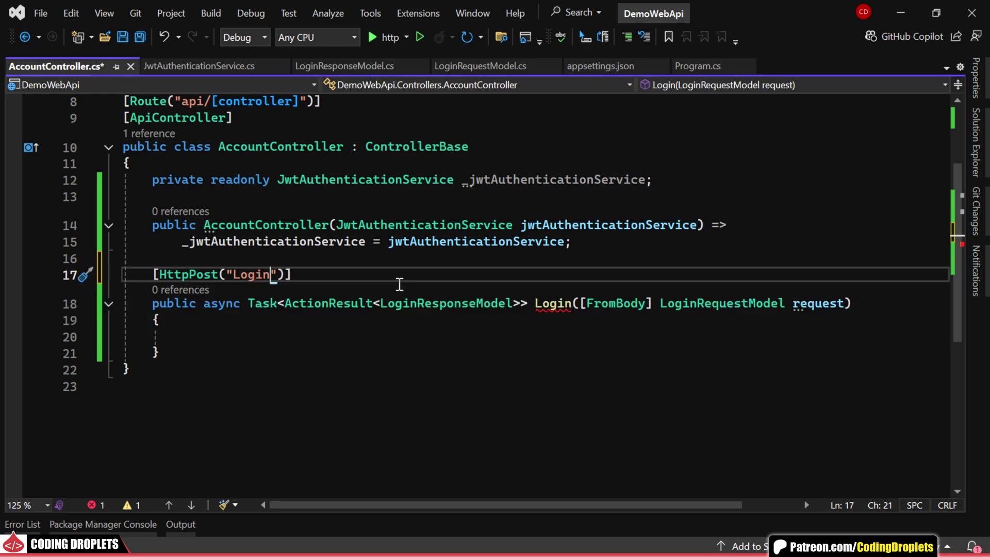
Mark Login [AllowAnonymous] and await the service's Authenticate(request) call in its body
key("ctrl+Return")
type("Allow")
key("Tab")
key("Down")
key("Down")
key("Down")
key("Down")
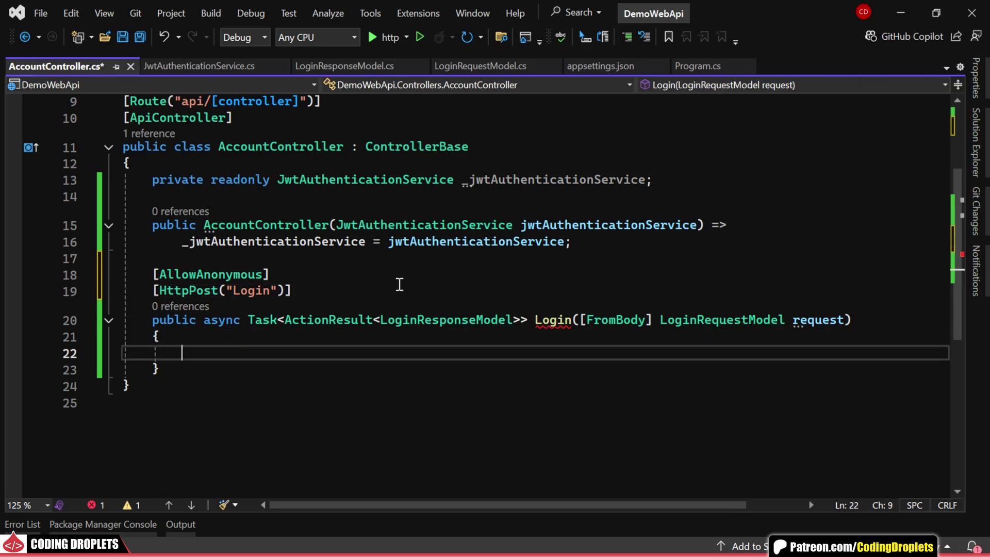
type("var result = awai")
key("Tab")
type("_")
key("Tab")
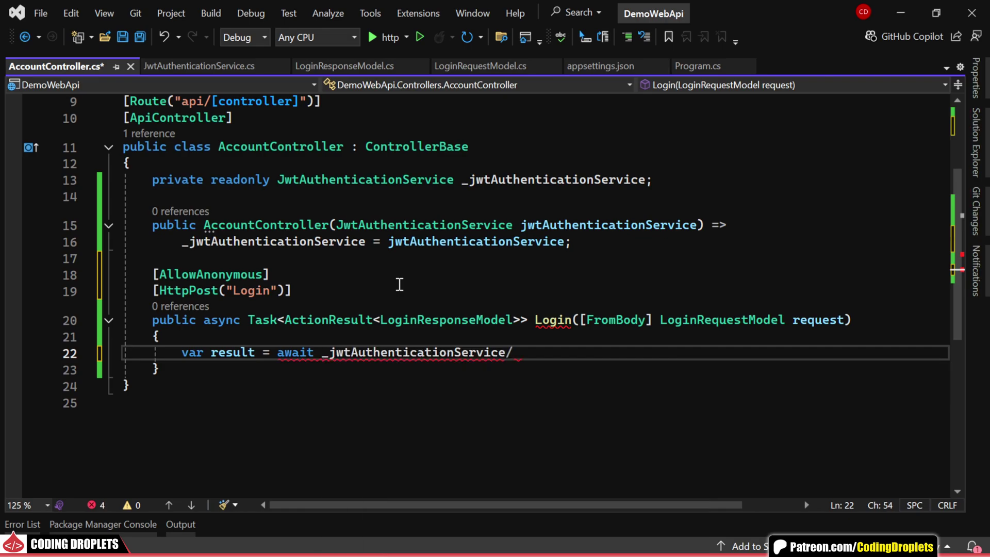
key("Down")
key("Tab")
key("Tab")
key("Return")
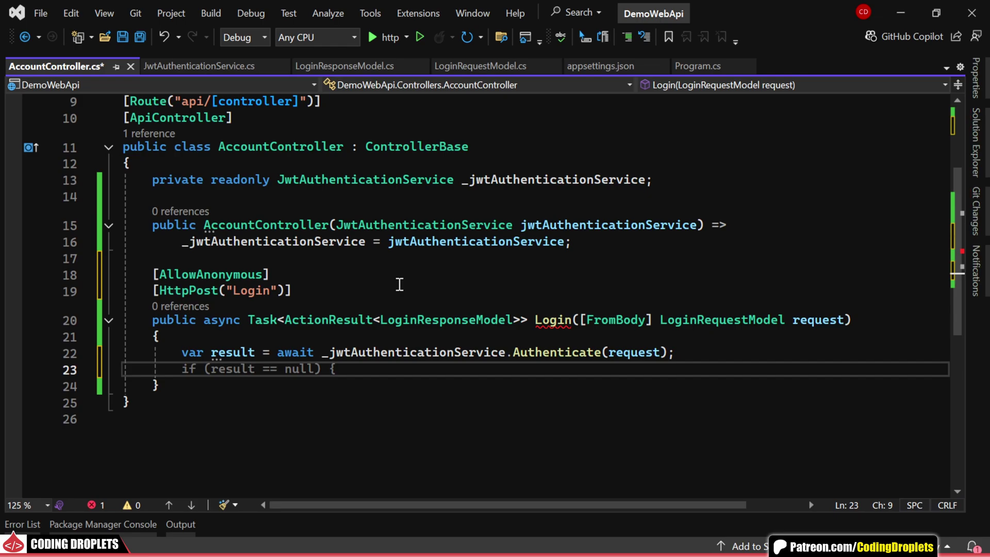
type("return result is not null ? ")
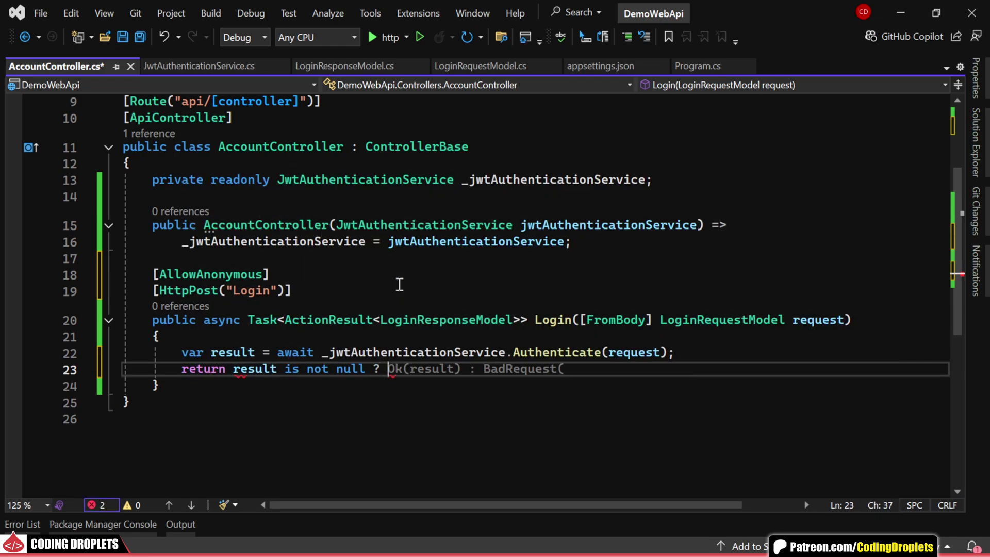
type("result :")
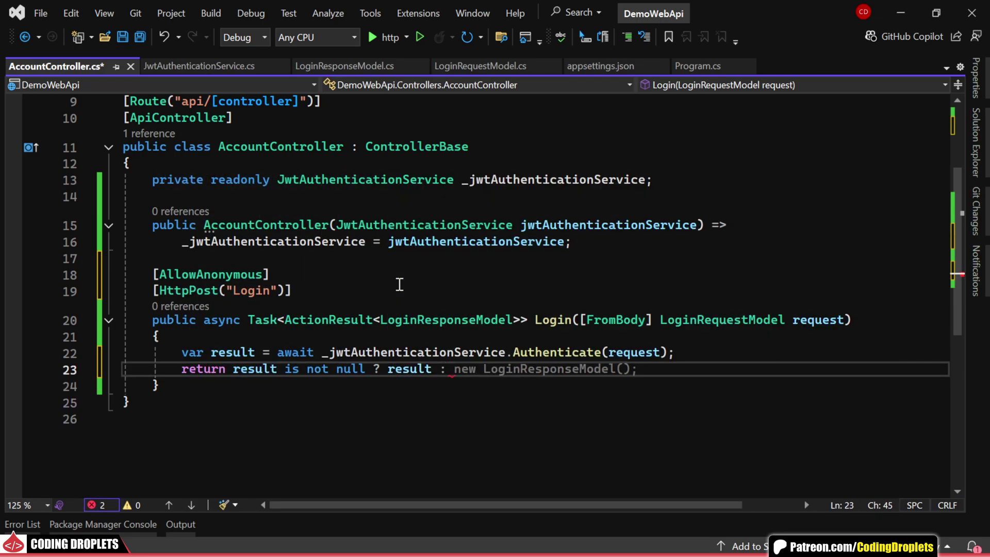
type(" Unau")
Return Unauthorized() for failed logins, then add [Authorize] under [ApiController] in UserController.cs and save
key("Tab")
type(";")
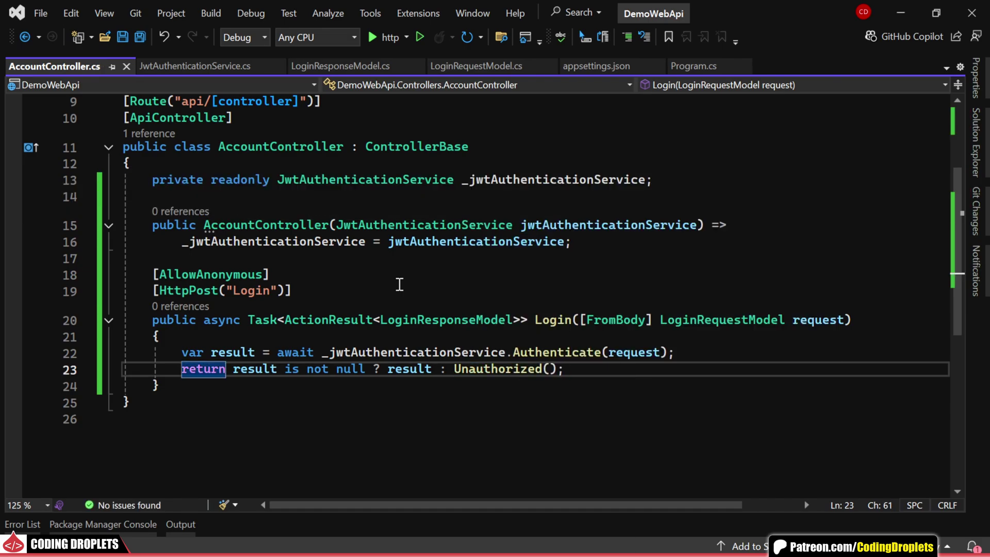
left_click(977, 144)
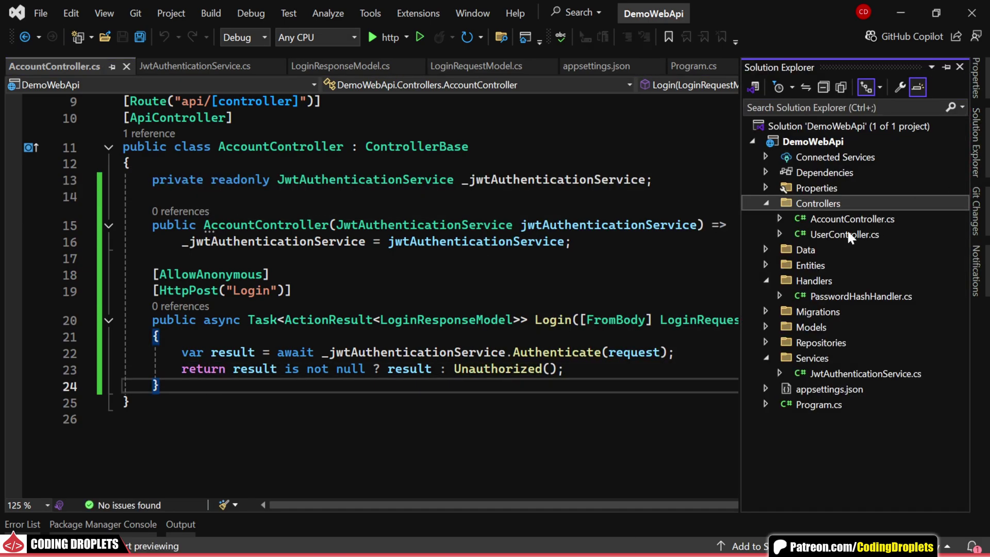
double_click(847, 233)
left_click(501, 267)
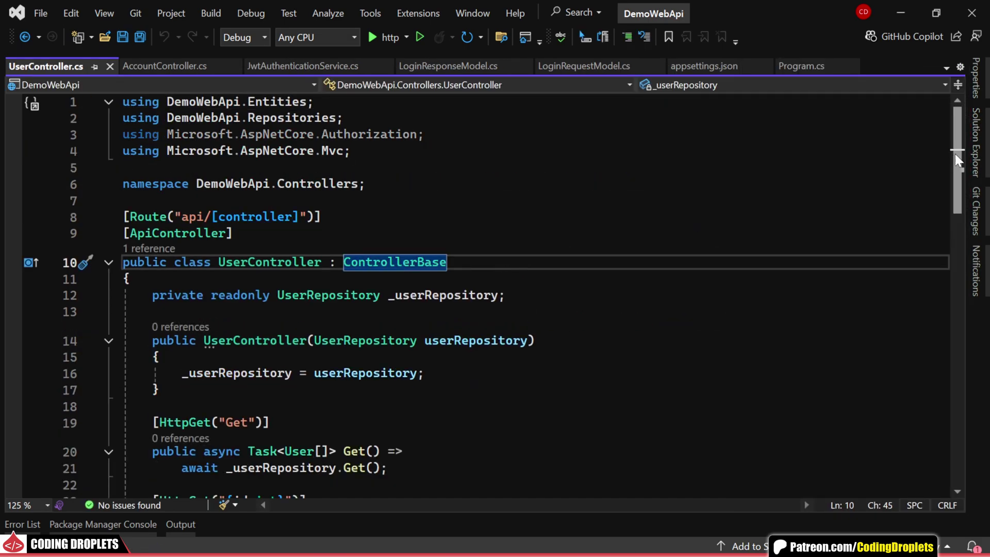
mouse_move(956, 154)
left_mouse_down()
mouse_move(938, 302)
mouse_move(976, 158)
left_mouse_up()
left_click(341, 230)
key("Return")
type("Aut")
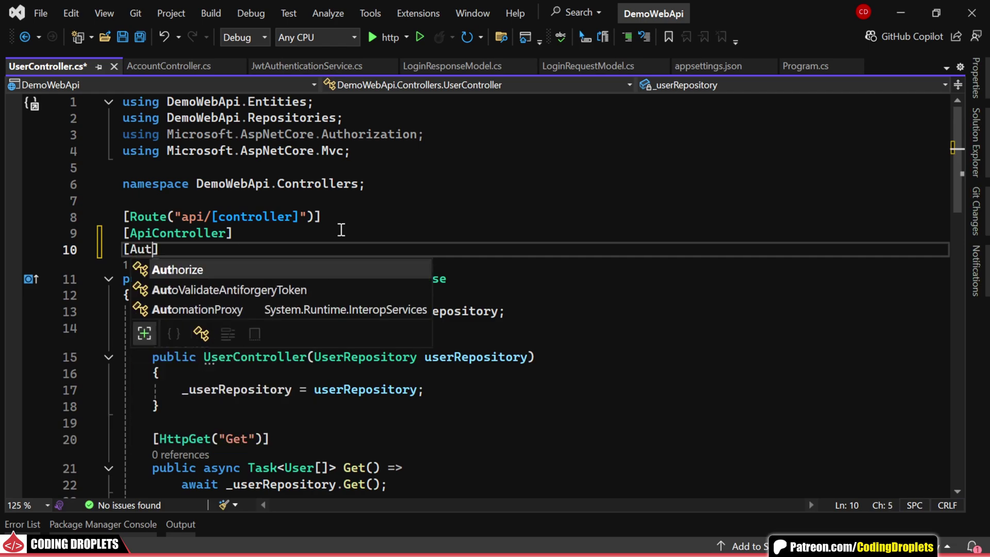
type("h")
key("Tab")
key("ctrl+s")
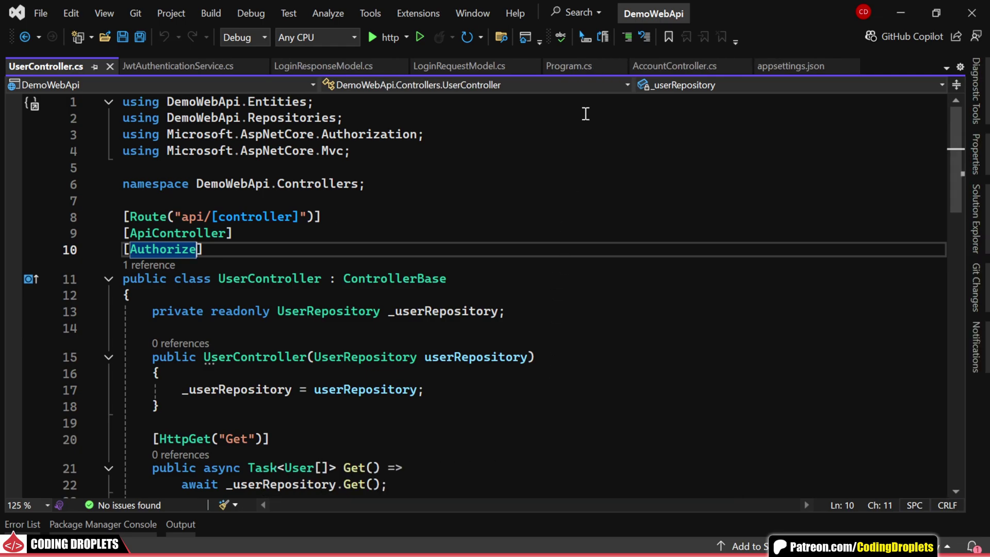
Read the signing key from "JwtConfig:Key" in Program.cs, then build and run the API with F5
left_click(574, 67)
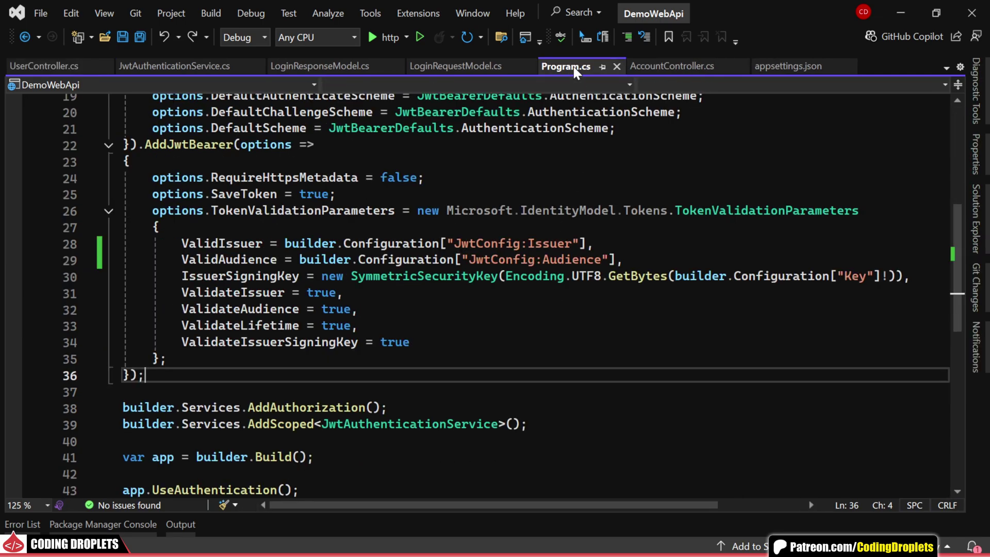
double_click(508, 260)
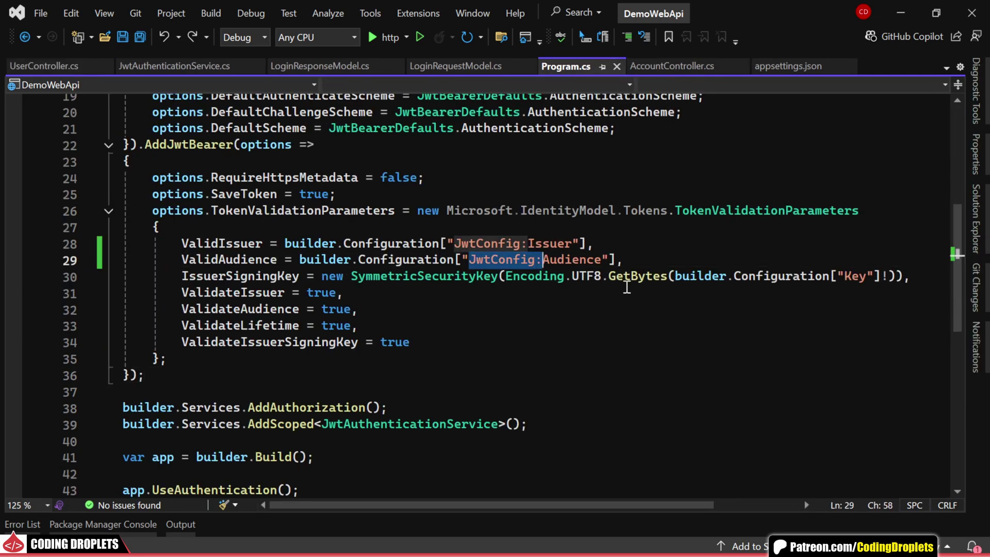
left_click(839, 275)
type("JwtConfig:")
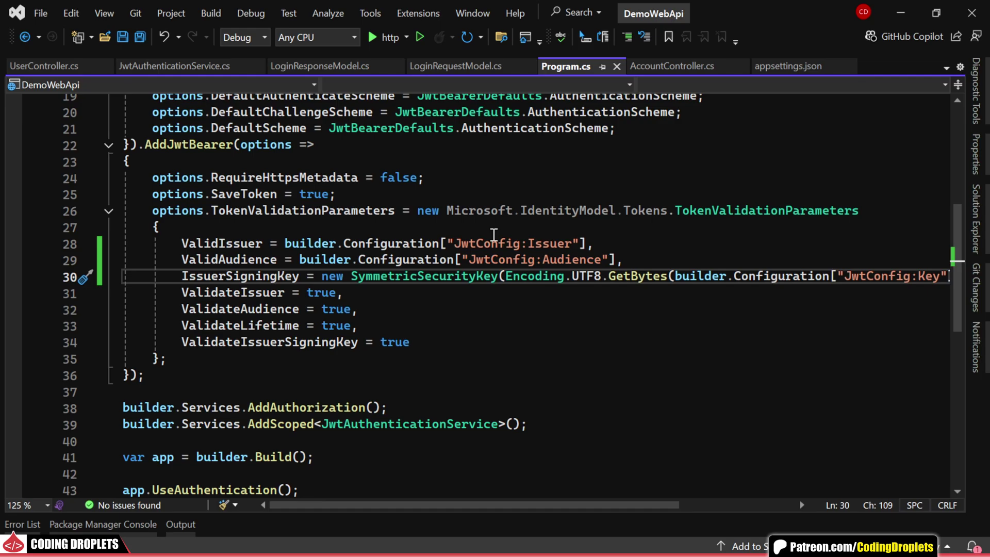
key("F5")
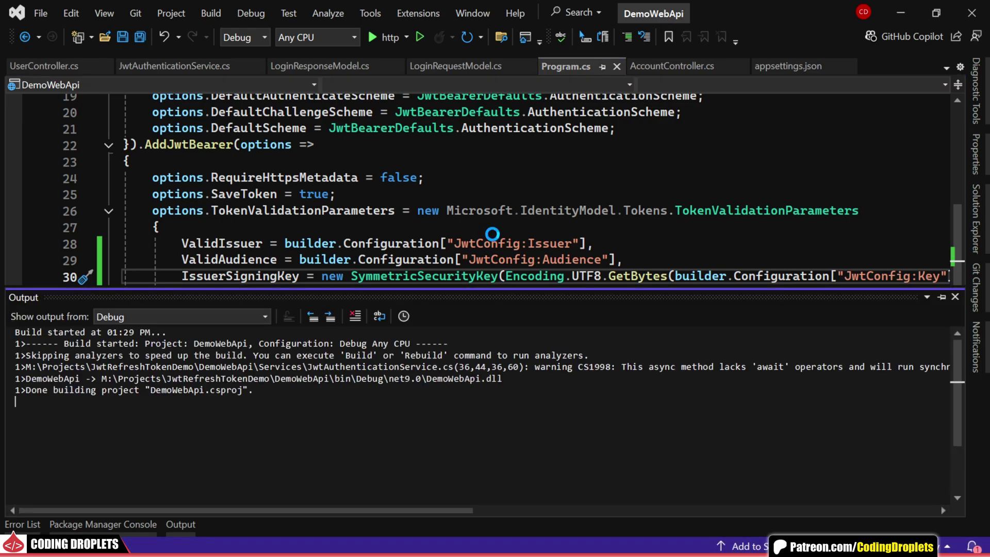
key("alt+Tab")
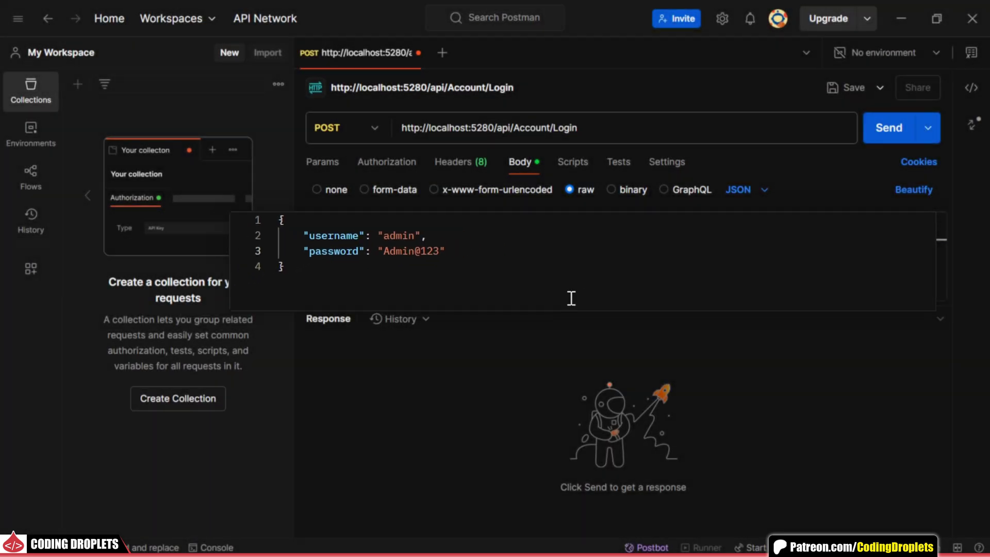
Send the POST api/Account/Login request with the admin username and password from Postman
left_click(865, 133)
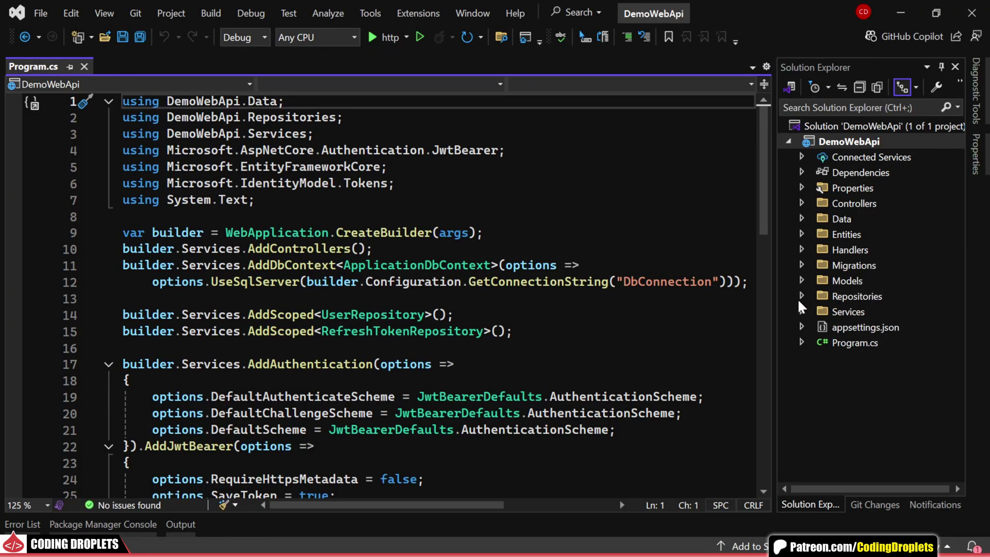
Add RefreshRequestModel.cs under ApiModels with a nullable Token property, then open JwtAuthenticationService.cs
left_click(802, 280)
right_click(852, 296)
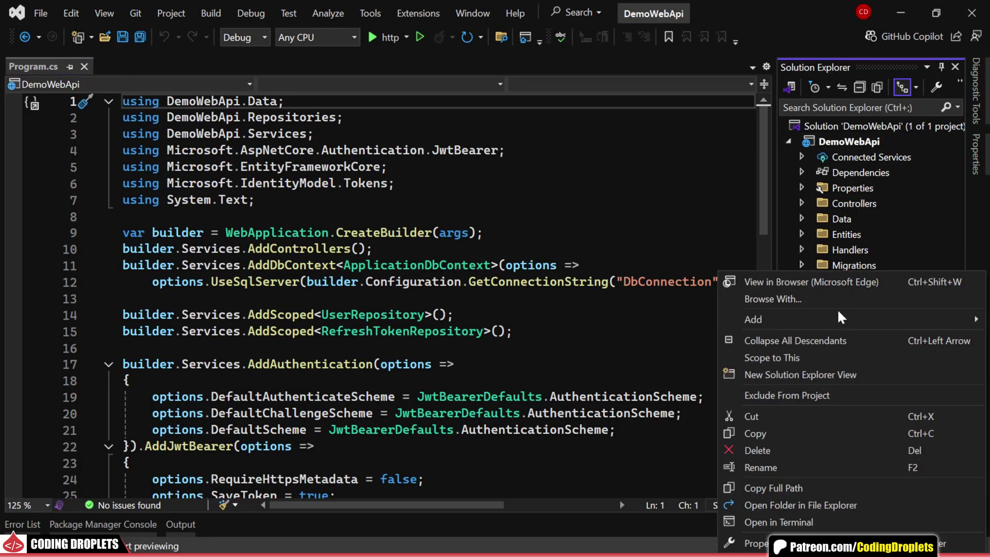
left_click(667, 306)
type("RefreshRequestModel.cs")
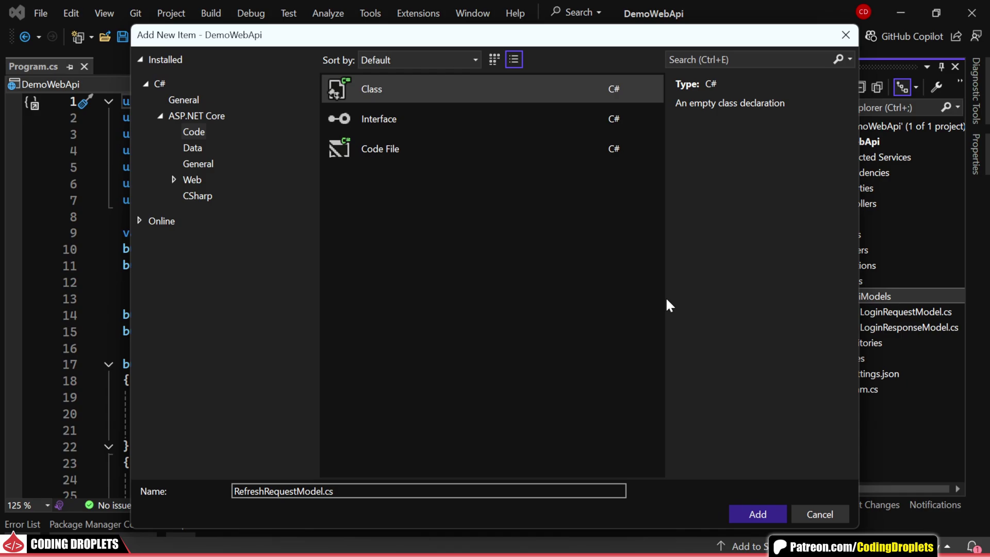
key("Return")
type("public")
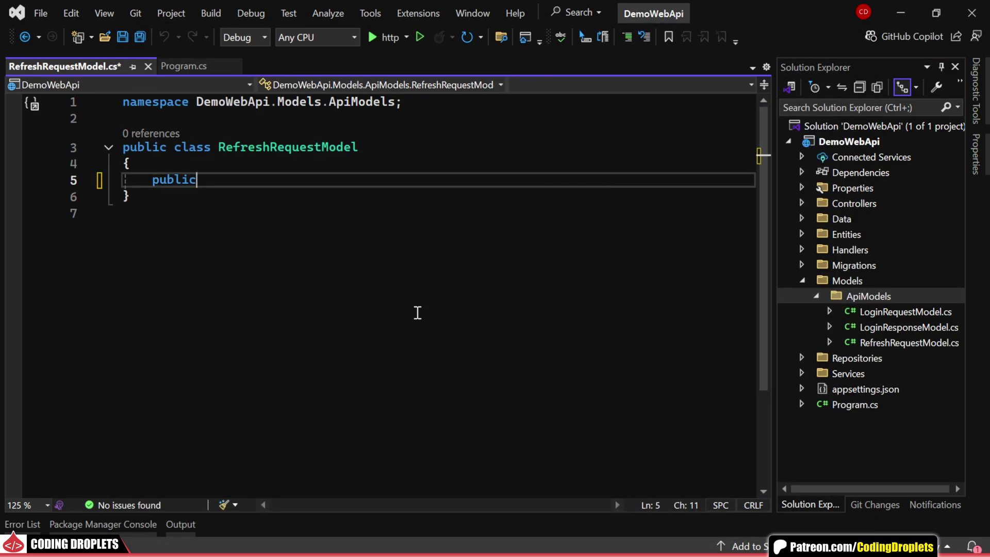
type(" string? Token")
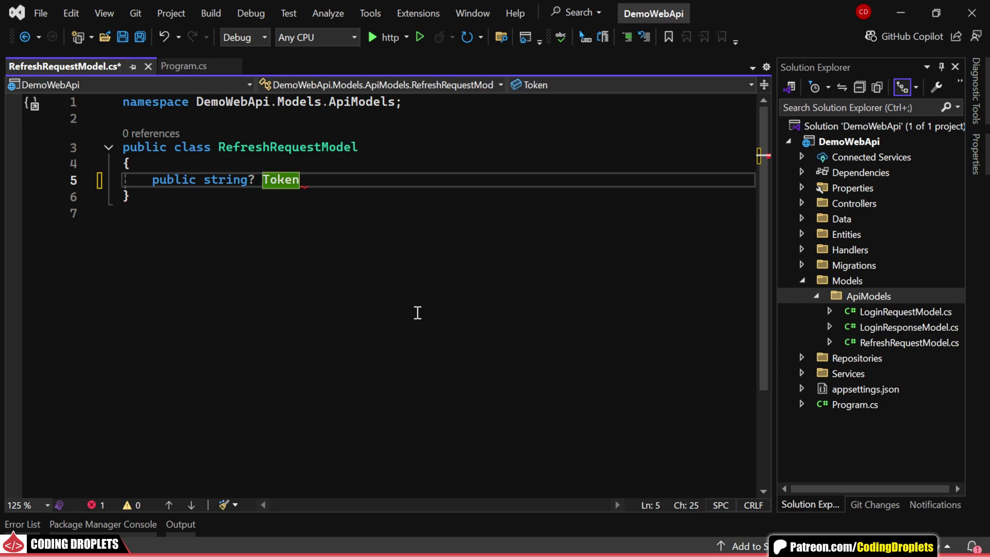
key("Tab")
key("ctrl+s")
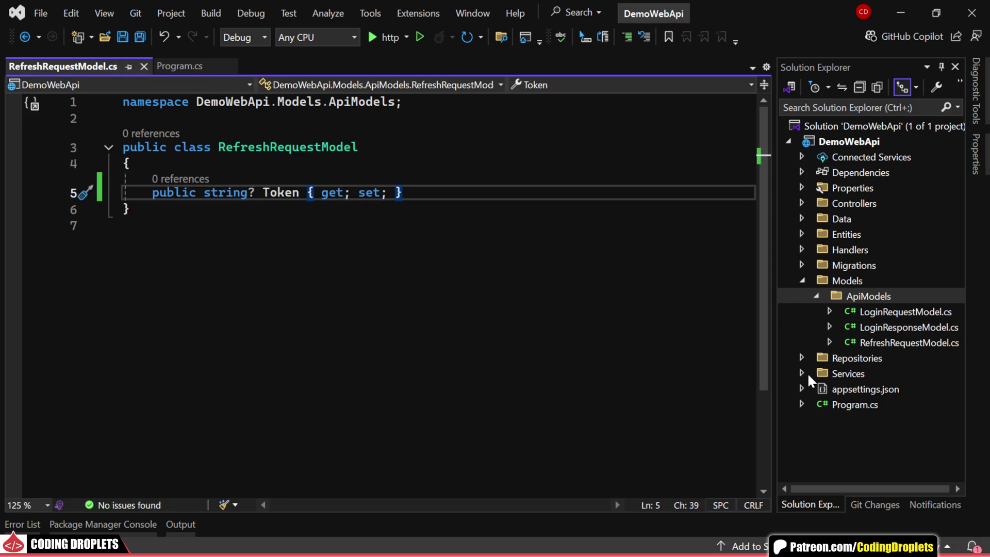
left_click(802, 374)
double_click(864, 388)
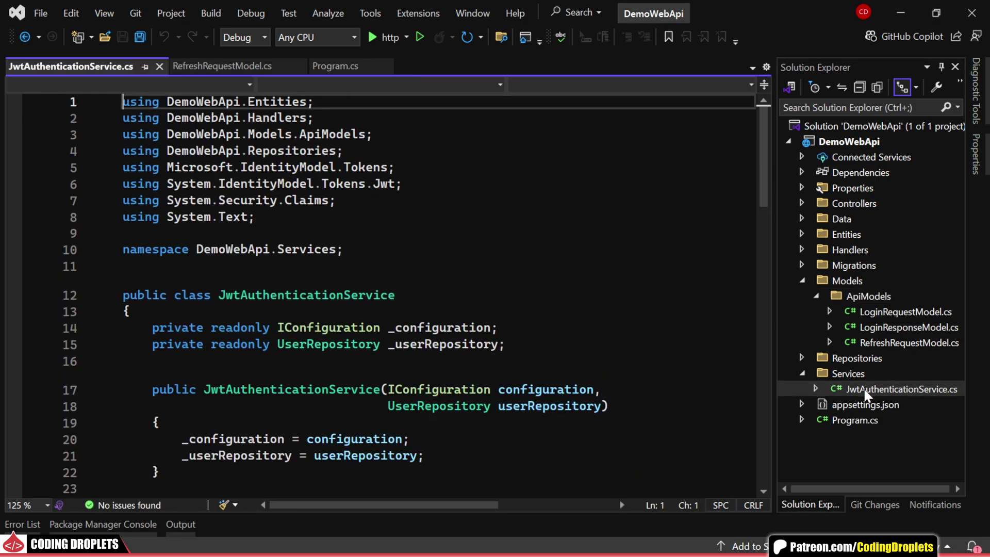
Add a RefreshTokenRepository field and inject it through the JwtAuthenticationService constructor
left_click(580, 348)
key("Return")
type("private readonly RefreshT")
key("Tab")
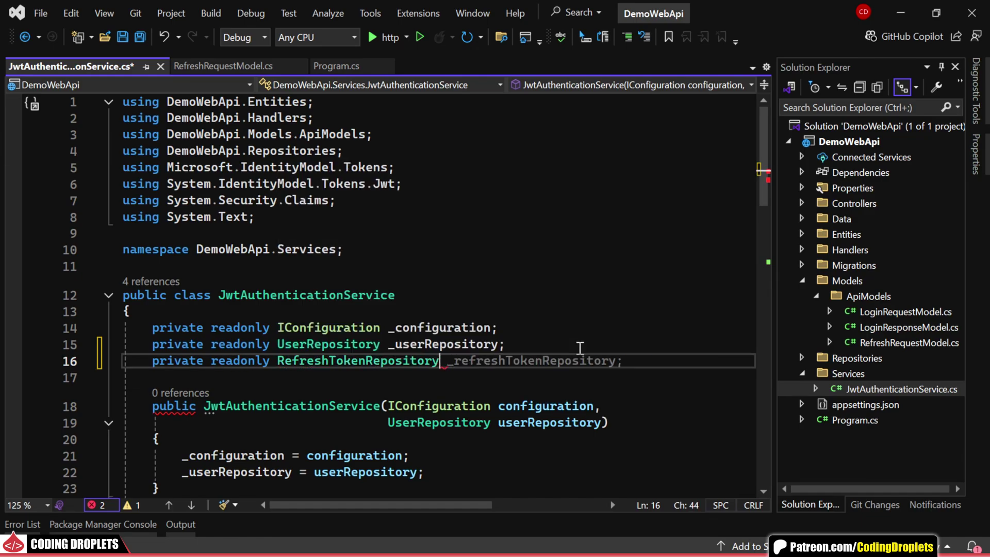
key("Tab")
left_click(602, 422)
type(",")
key("Return")
key("Tab")
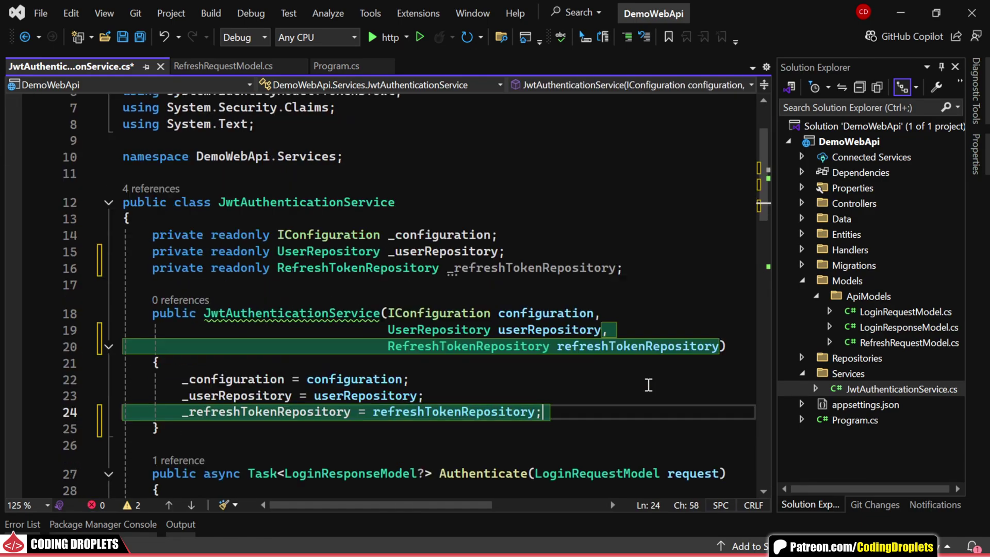
scroll(648, 385, "down", 1)
Start GenerateRefreshToken, reading RefreshTokenValidityMins and creating a new RefreshToken initializer
left_click_drag(763, 185, 763, 364)
left_click(349, 349)
key("Return")
key("Return")
type("private async Task<string> GenerateRefreshToken(i")
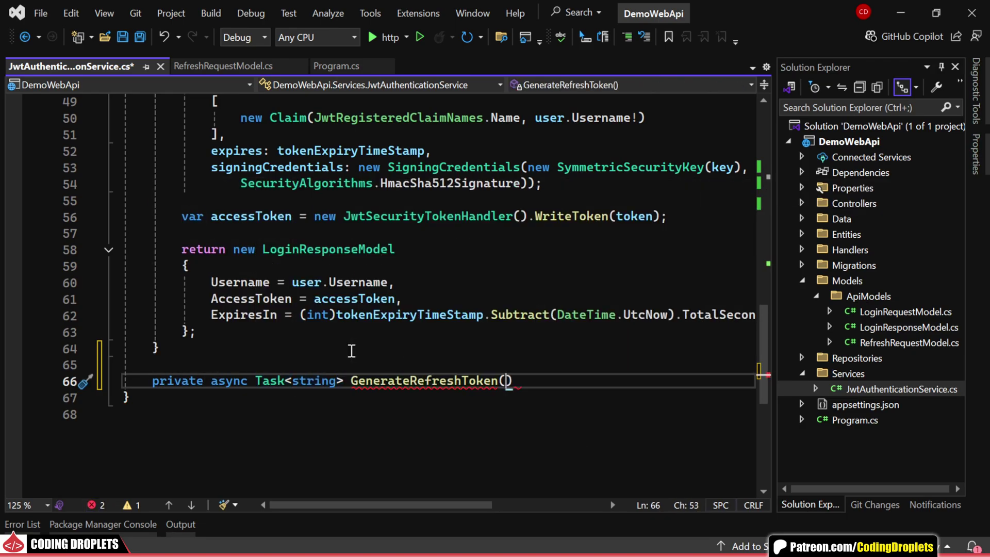
type("nt userI")
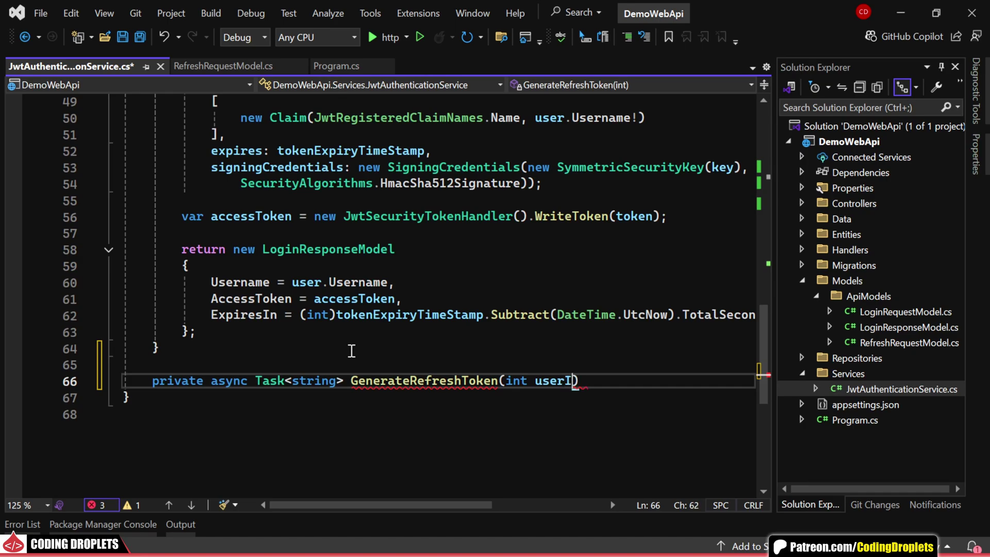
key("Return")
type("{")
key("Return")
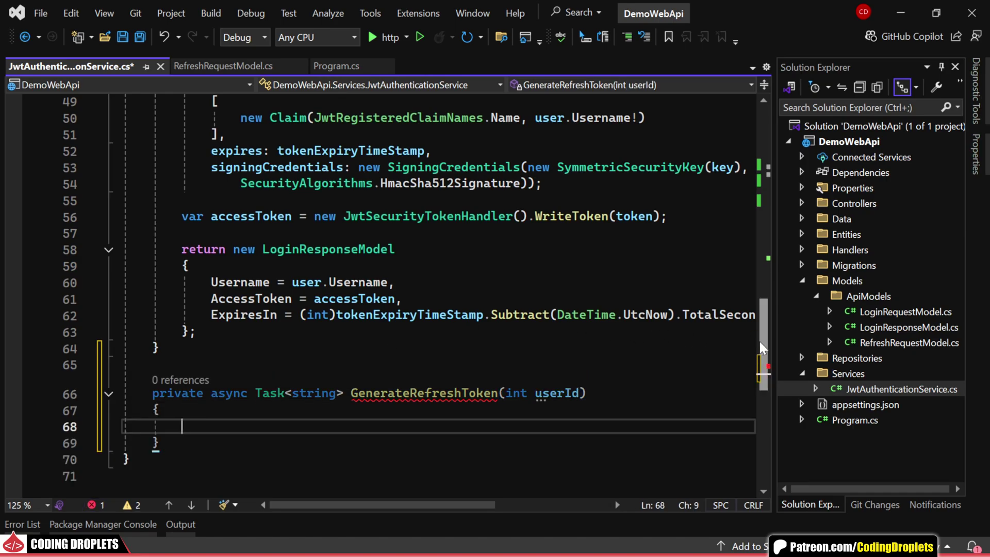
left_click_drag(760, 341, 759, 383)
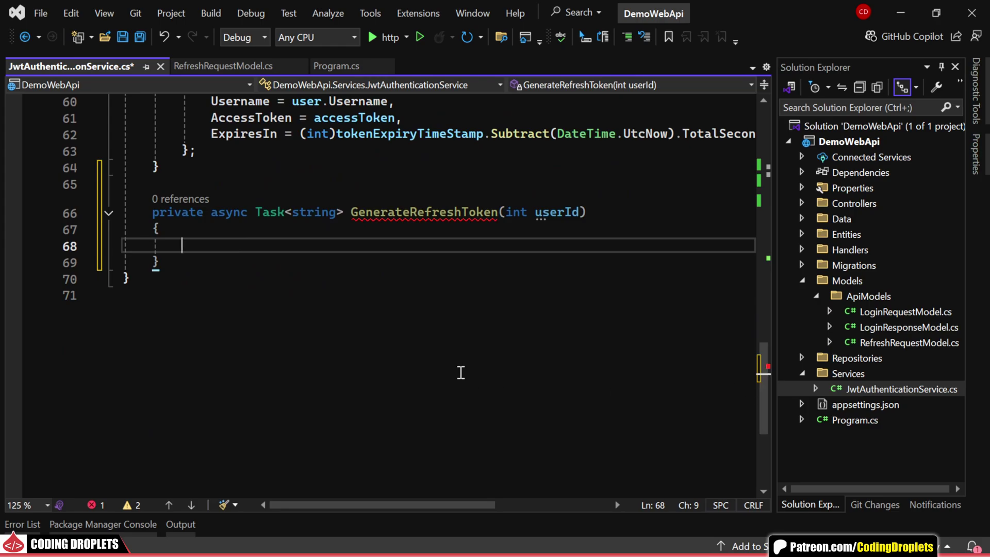
type("var refreshTokenValidityMins = _configuration.GetValue<int>(\"JwtConfig:")
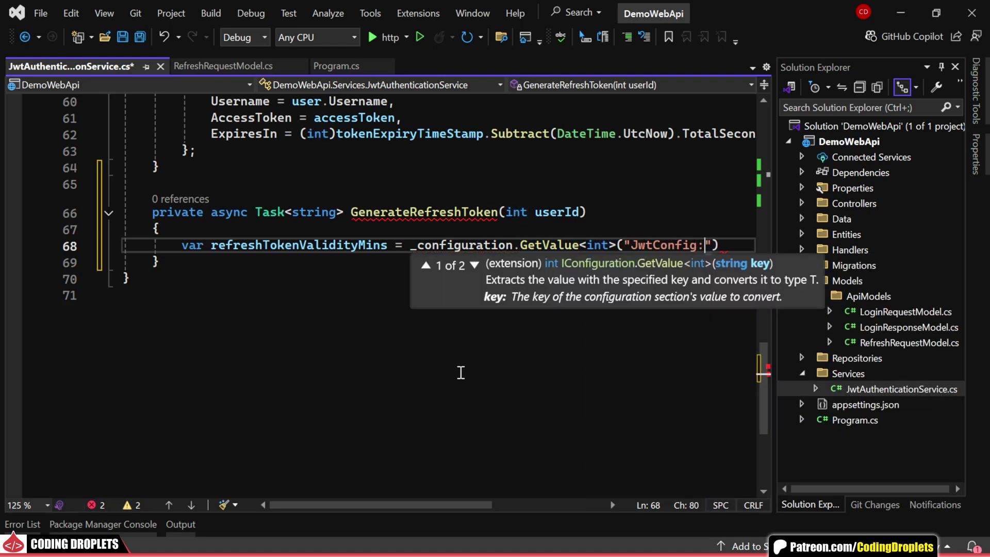
type("shTokenValidityMins")
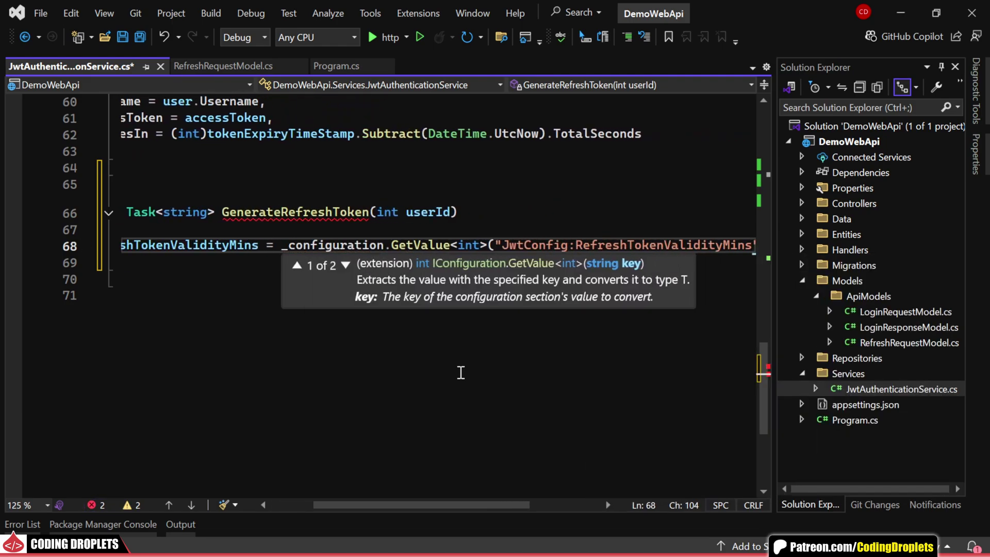
type("\");")
key("Return")
type("var refres")
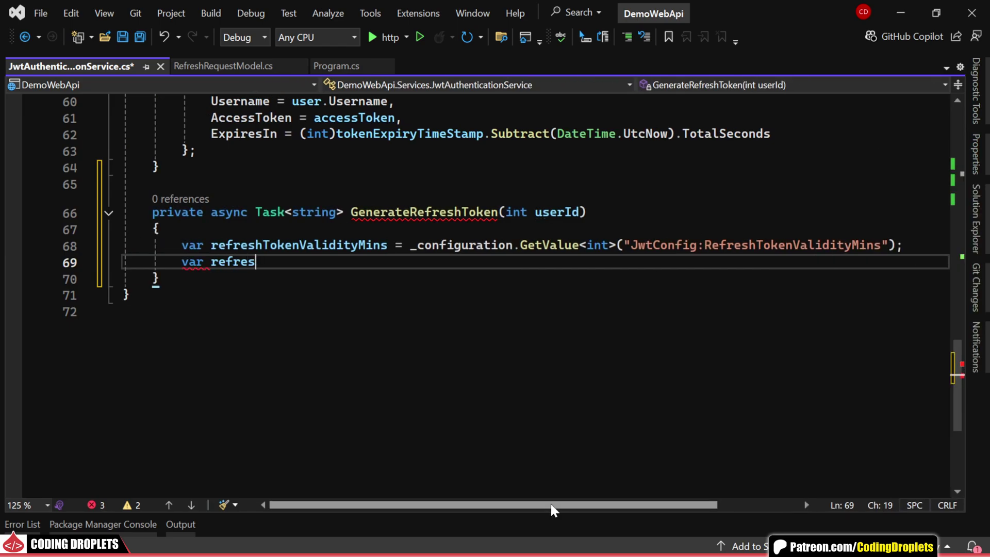
type("h = new RefReshToken {")
key("Return")
type("Token = ")
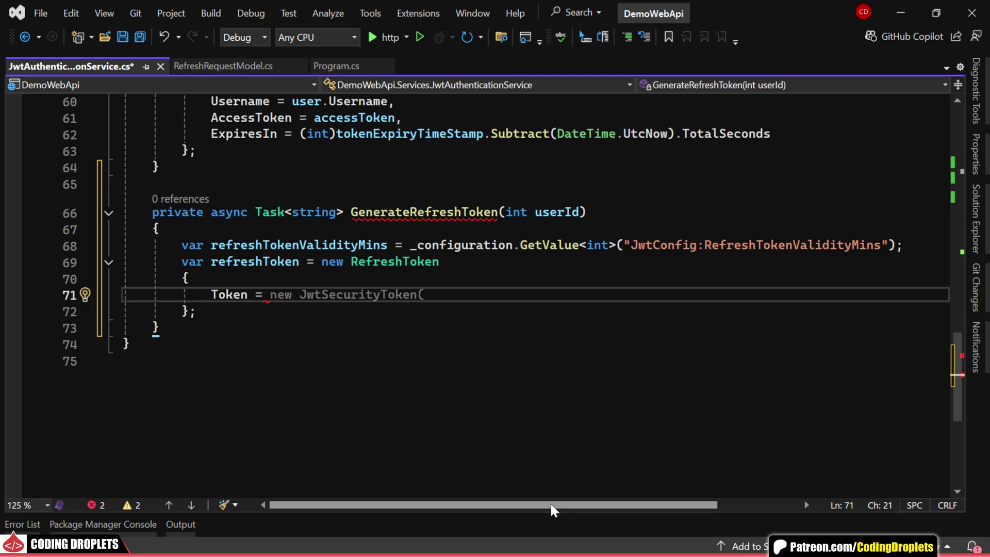
type("Guid.NewGuid().ToString(),")
Set the token's Expiry to now plus refreshTokenValidityMins minutes and UserId to userId
key("Return")
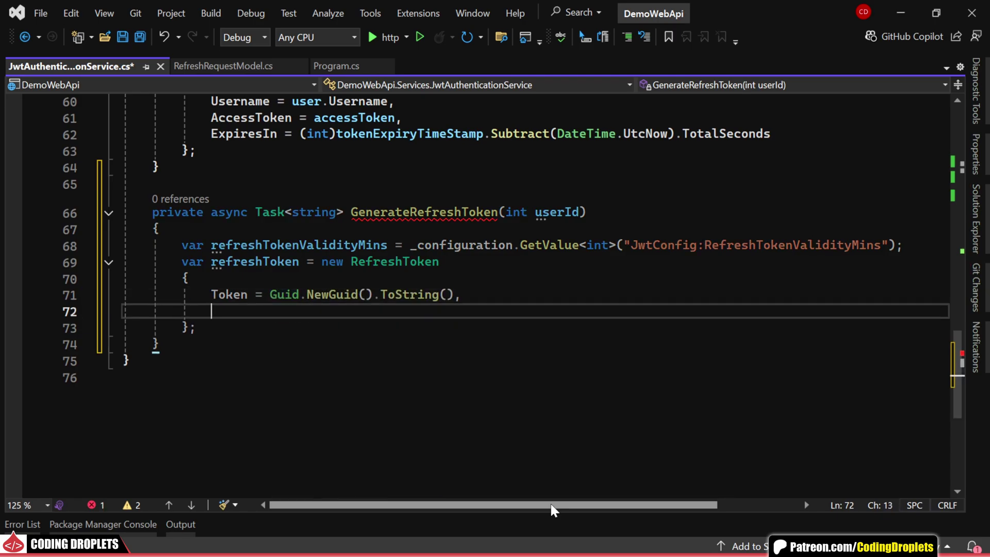
key("BackSpace")
type(".Ad")
key("Tab")
type("(ref")
key("Tab")
key("End")
key("Return")
type("Use")
key("Tab")
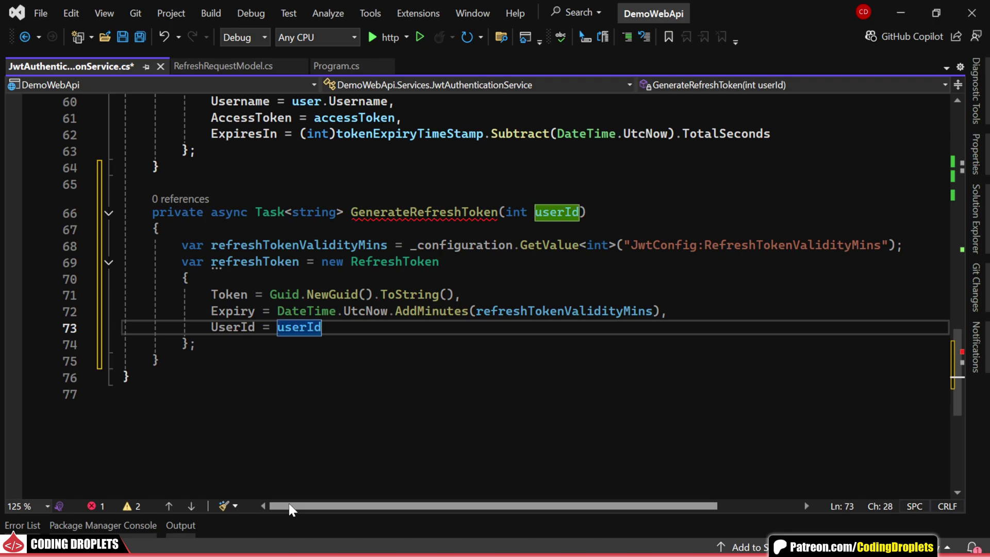
Store the token with _refreshTokenRepository.Create(refreshToken) and return refreshToken.Token
key("Down")
key("Return")
key("Return")
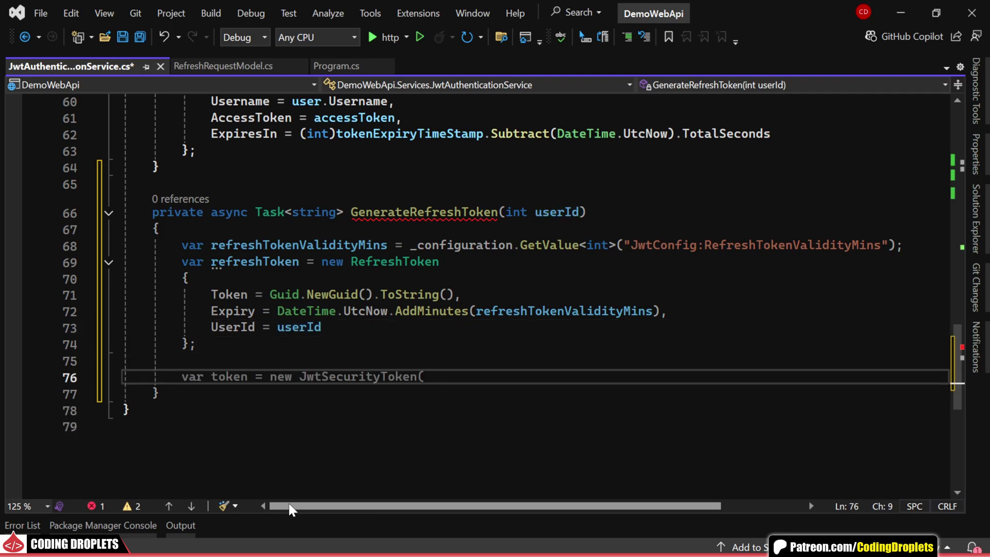
type("await _ref")
key("Tab")
type(".")
key("Tab")
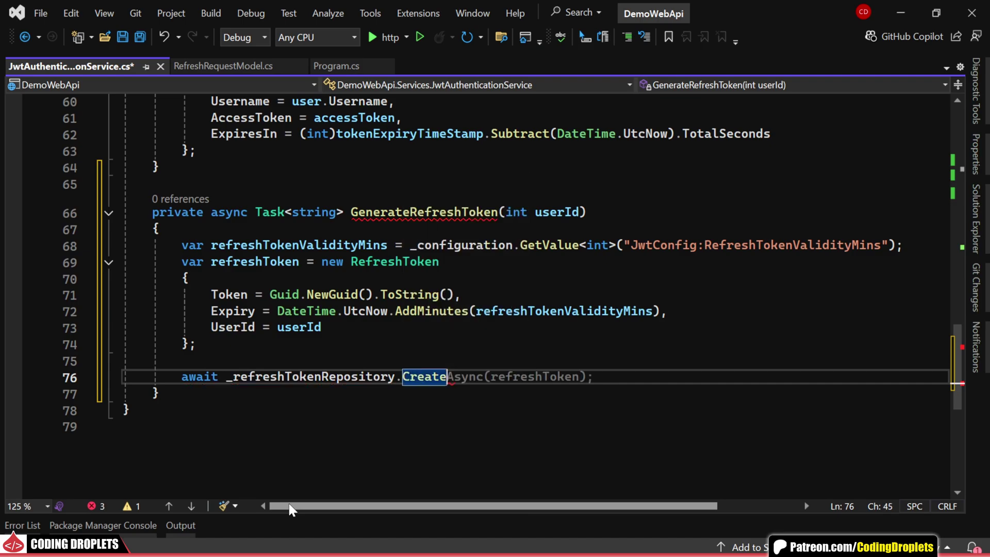
type("(")
key("Tab")
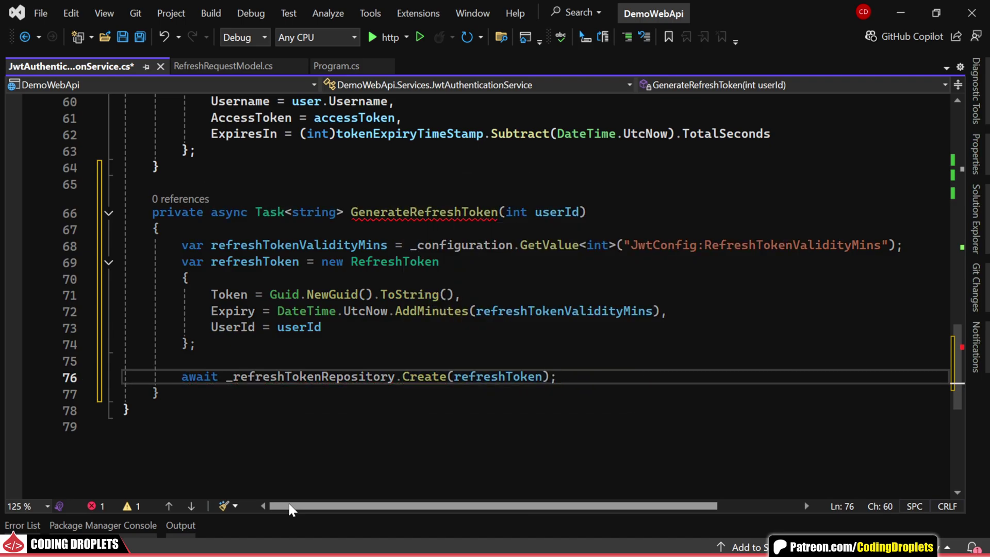
key("Return")
key("Return")
type("return")
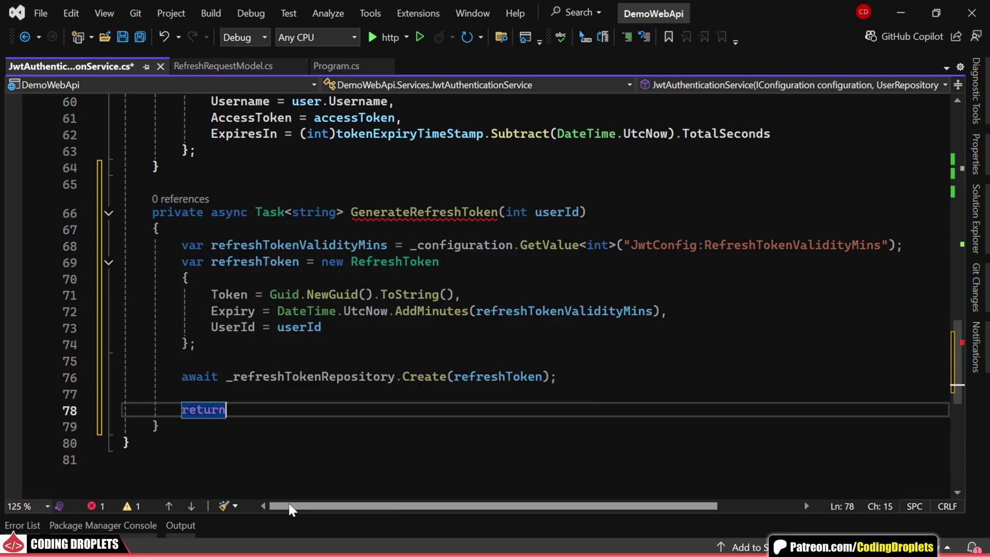
type(" re")
key("Tab")
key("Tab")
scroll(457, 464, "up", 4)
scroll(458, 464, "up", 4)
scroll(458, 464, "down", 1)
scroll(896, 380, "down", 1)
Add RefreshToken = await GenerateRefreshToken(user.Id) to the login response and save
left_click(831, 414)
type(",")
key("Return")
type("RefreshToken = await GenerateRefreshToken(user.Id")
key("ctrl+s")
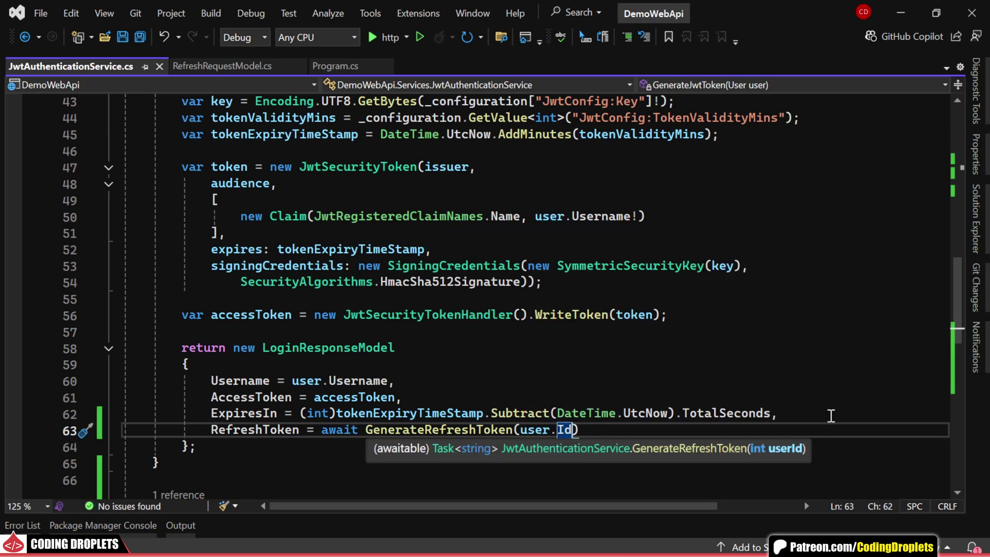
left_click_drag(959, 269, 965, 241)
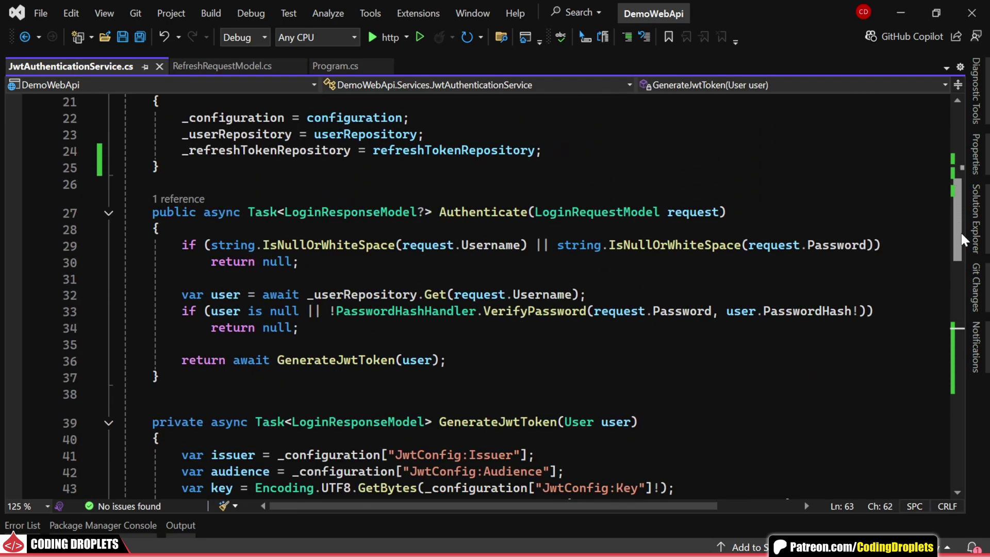
left_click(593, 377)
key("Return")
key("Return")
type("public")
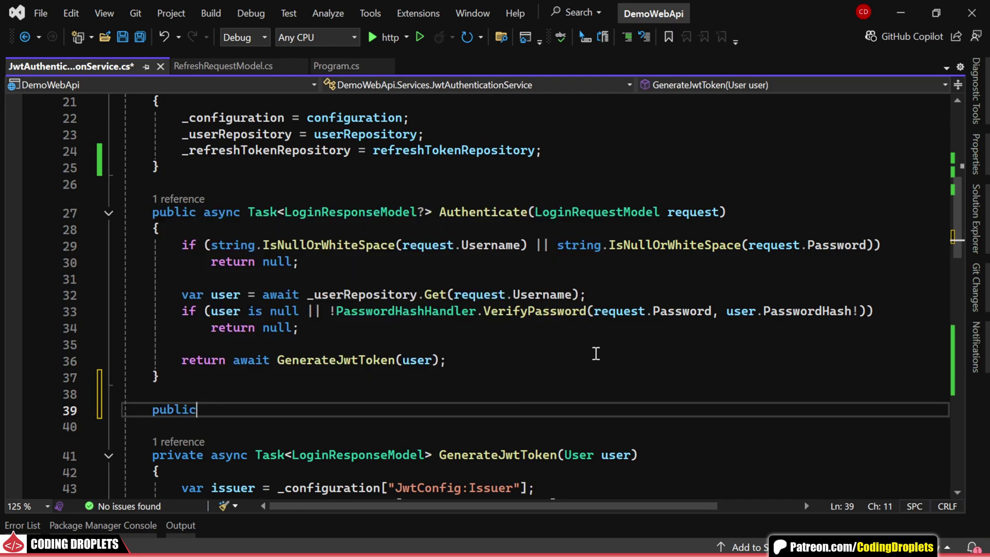
type("as")
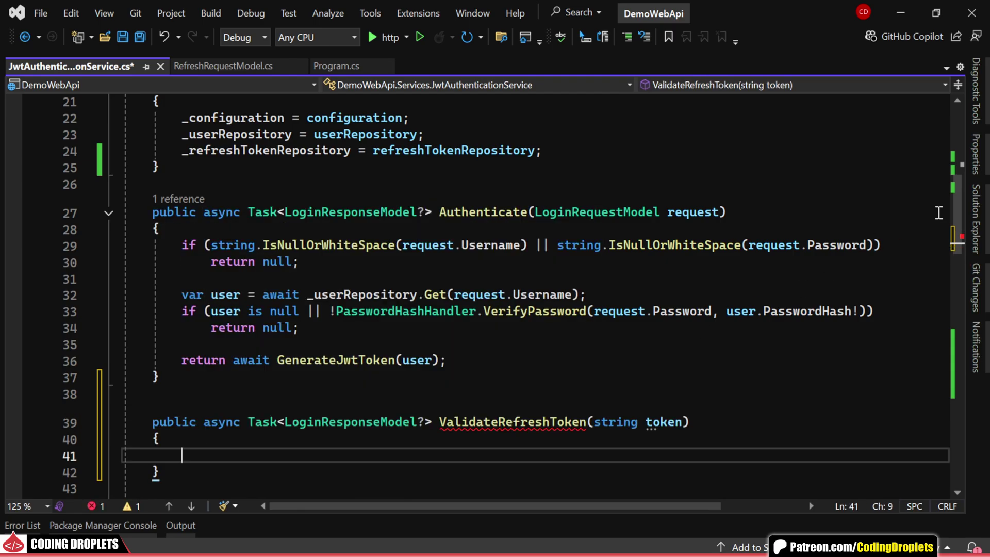
scroll(952, 258, "down", 4)
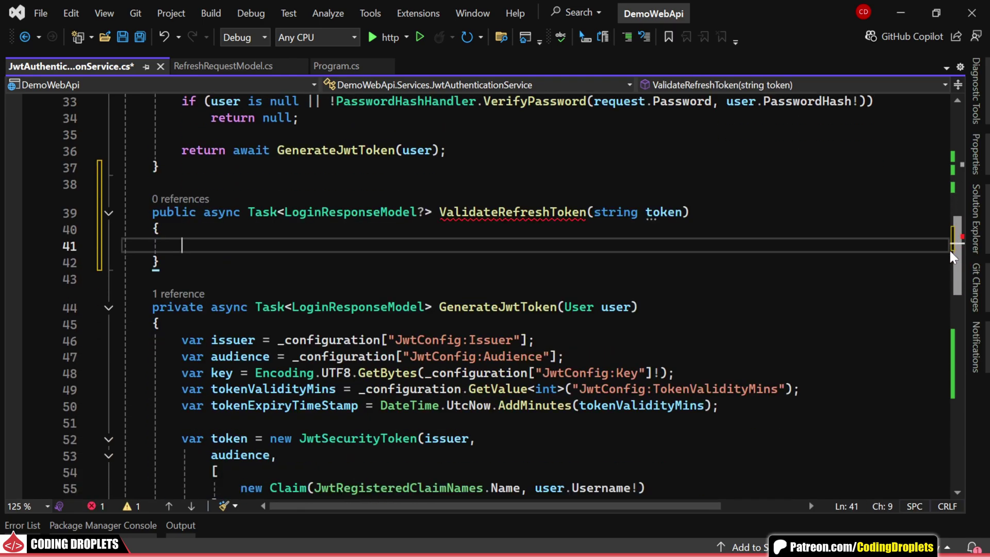
scroll(952, 258, "down", 1)
type("var refreshToken = a")
Begin ValidateRefreshToken(string token): look up the token and return null if missing or expired
key("Escape")
key("Tab")
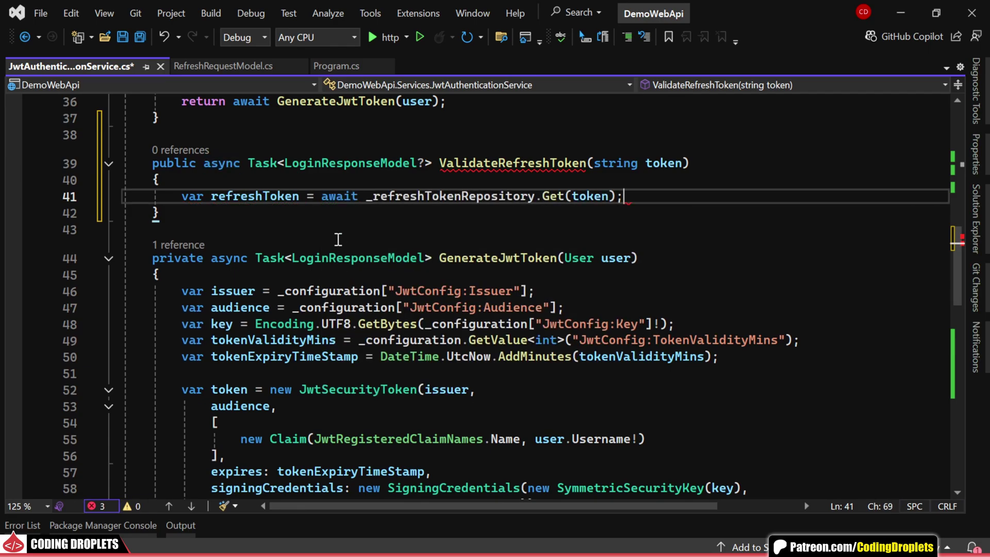
key("Return")
type("if")
key("Tab")
key("Tab")
type("refreshToken is null || refreshToken.ex")
key("Tab")
type("< DateTime.UtcNow")
key("Down")
key("Down")
type("retu")
key("Tab")
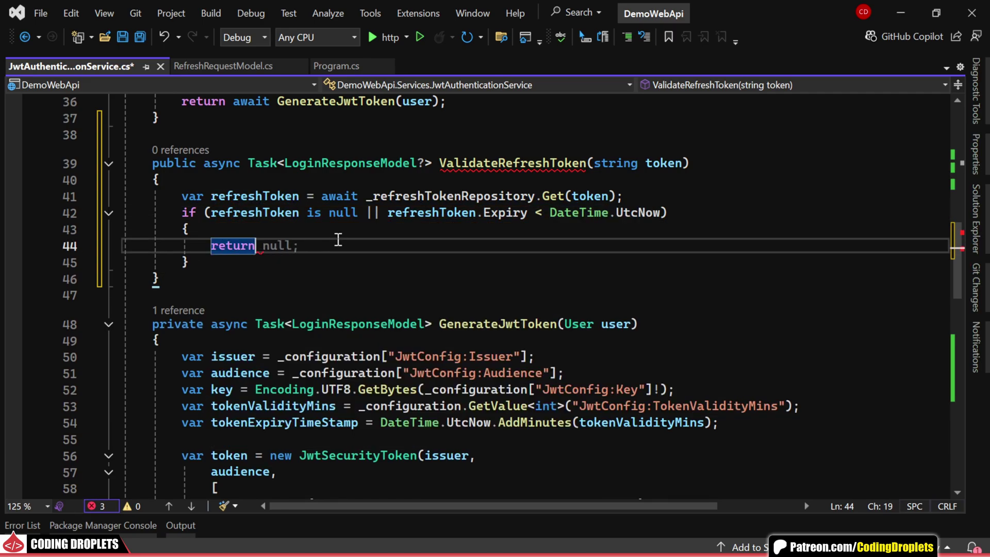
Delete the used token, load its user by UserId, and return null if none exists
key("Down")
key("Return")
key("Return")
type("await _refreshTokenRepository.Delete(")
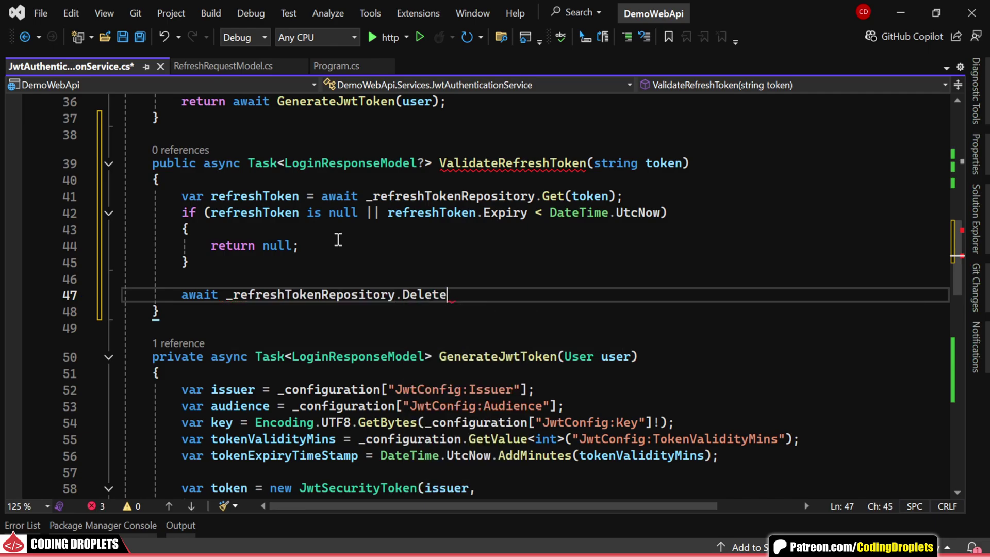
type("refreshToken);")
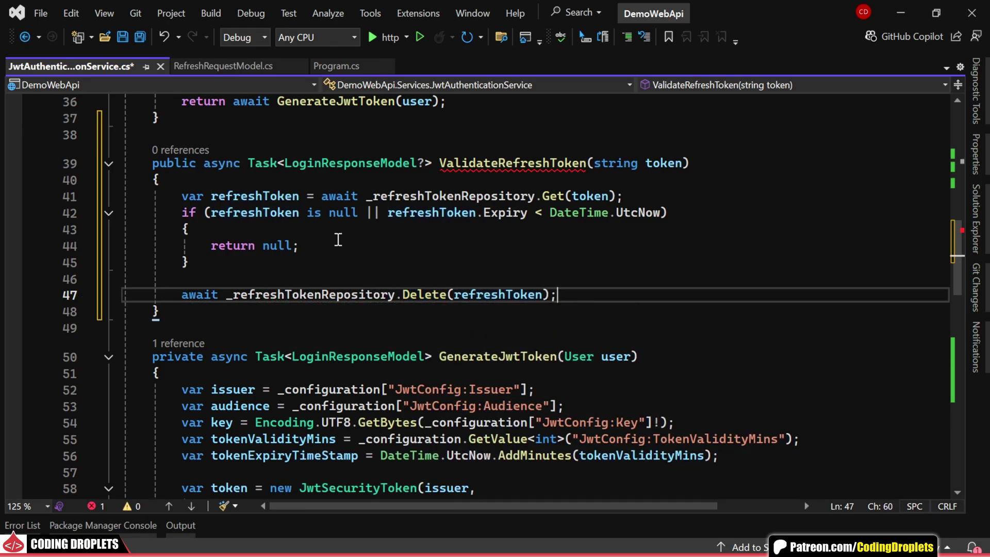
key("Return")
key("Return")
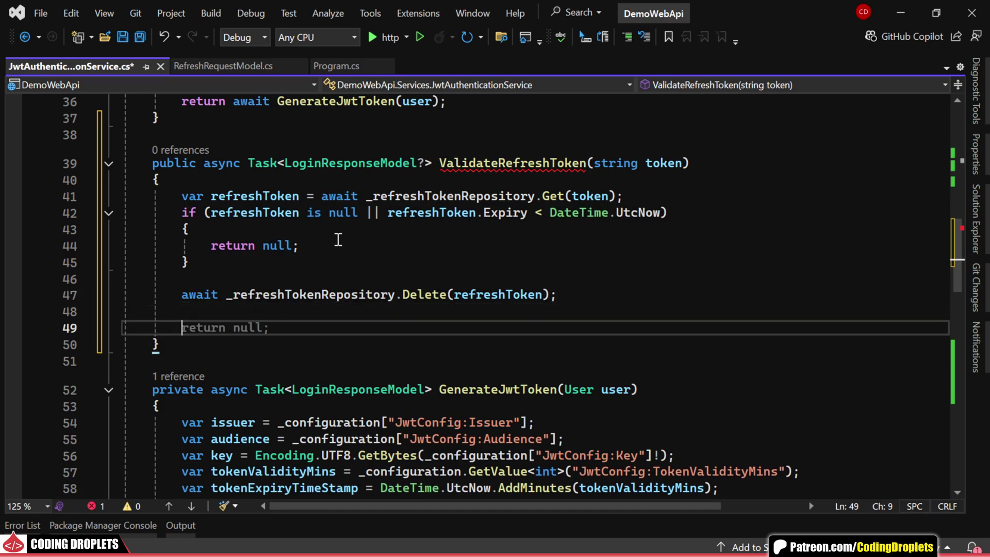
type("var user = await _us")
key("Tab")
key("ctrl+Right")
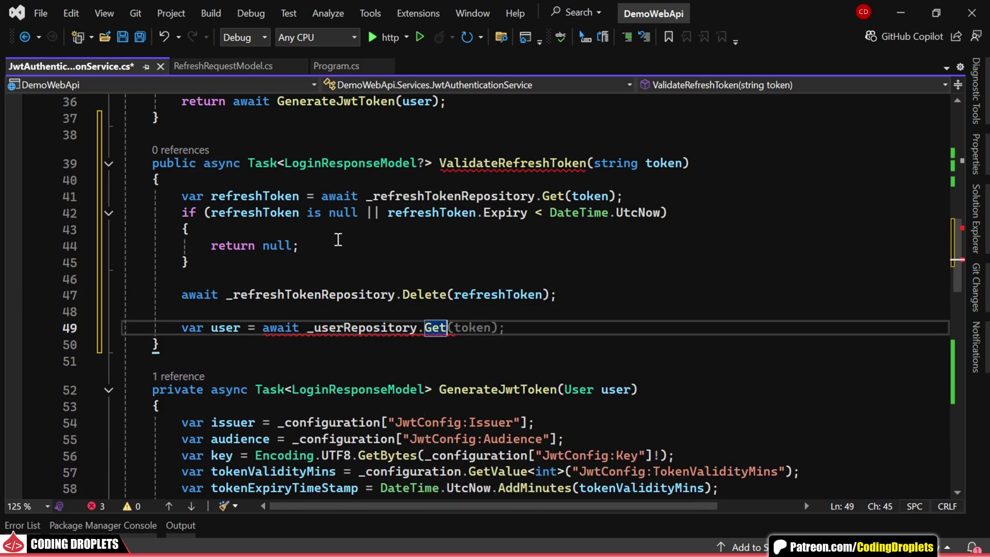
type("(refreshToken.")
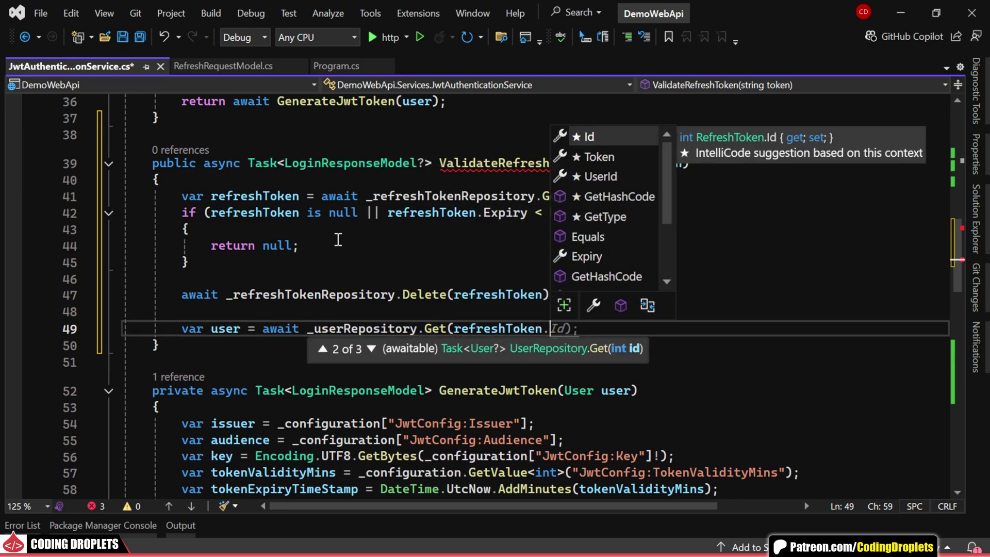
type("Us")
key("Tab")
key("Return")
type("if (user is null)")
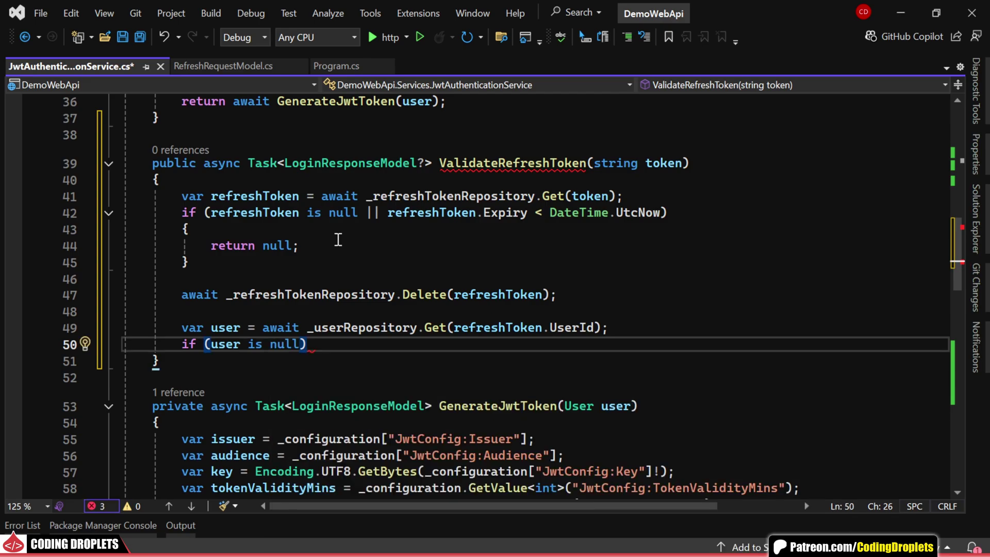
type(" return")
key("Tab")
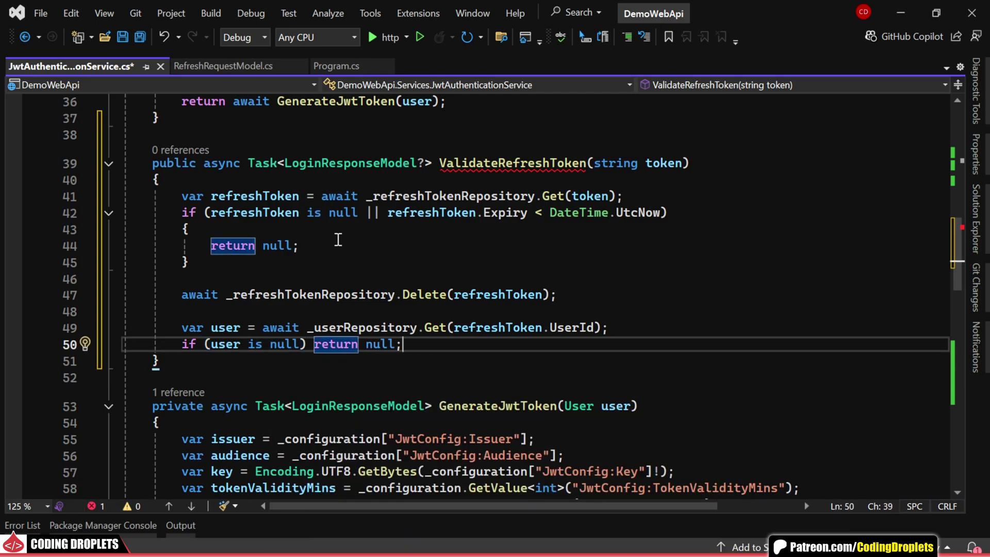
Return a freshly generated JWT for the user and save the file
key("Return")
key("Return")
type("ret")
key("Tab")
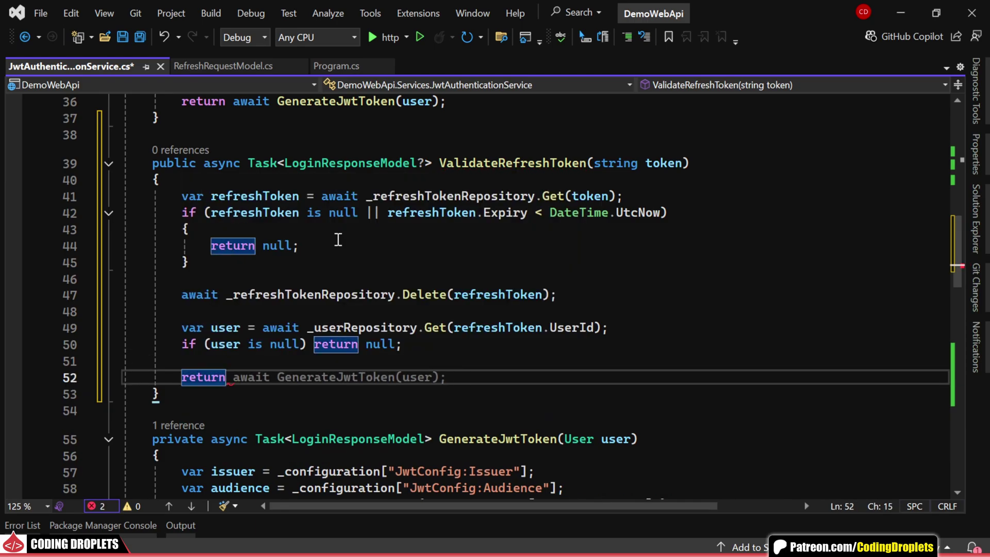
key("Tab")
key("ctrl+s")
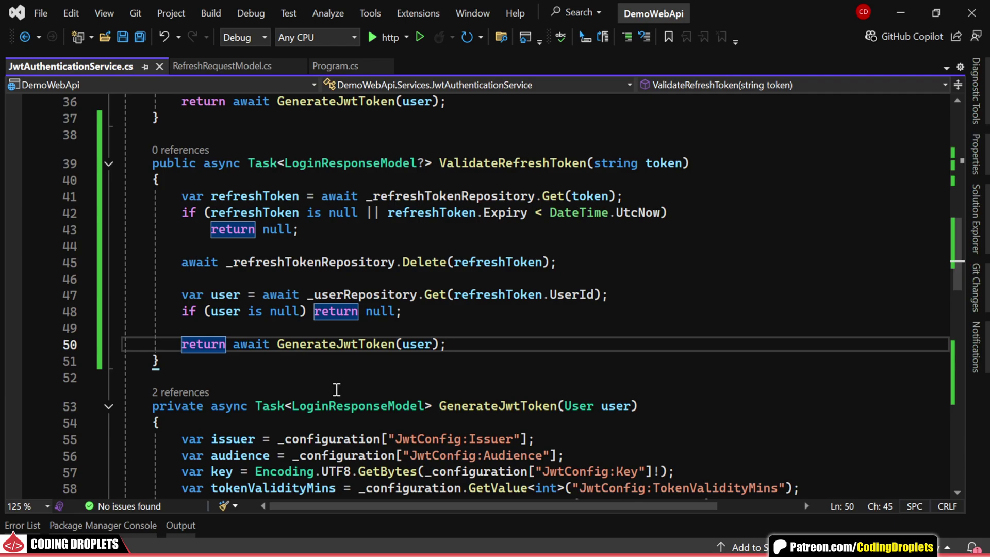
Open AccountController.cs and add Copilot's anonymous [HttpPost("Refresh")] action after Login
left_click(977, 217)
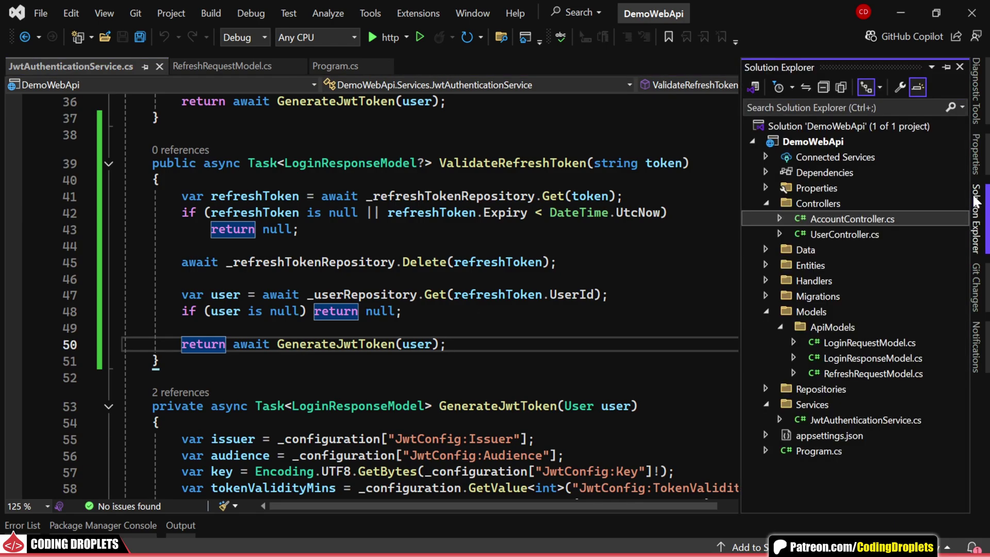
double_click(829, 222)
scroll(950, 255, "down", 3)
scroll(952, 258, "down", 2)
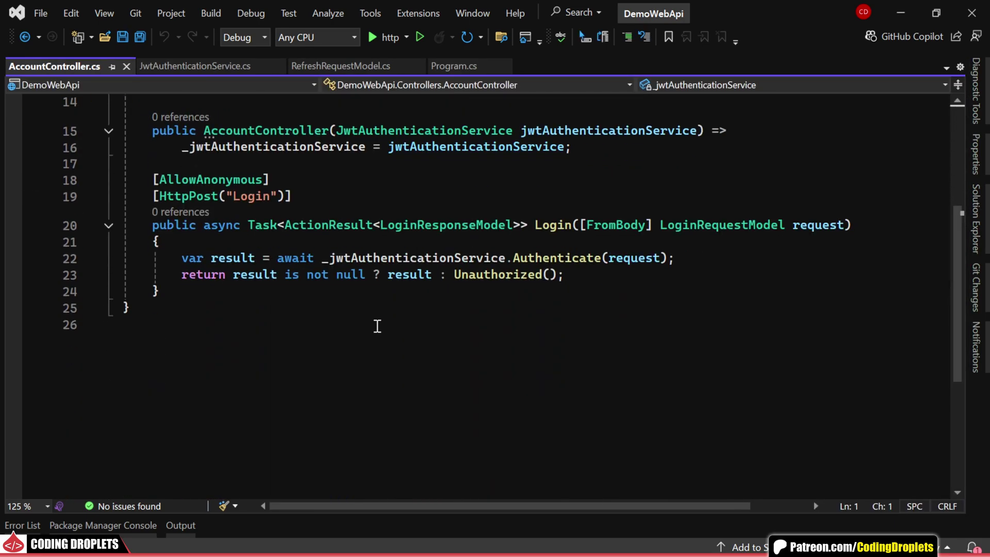
left_click(285, 293)
key("Return")
key("Return")
key("Tab")
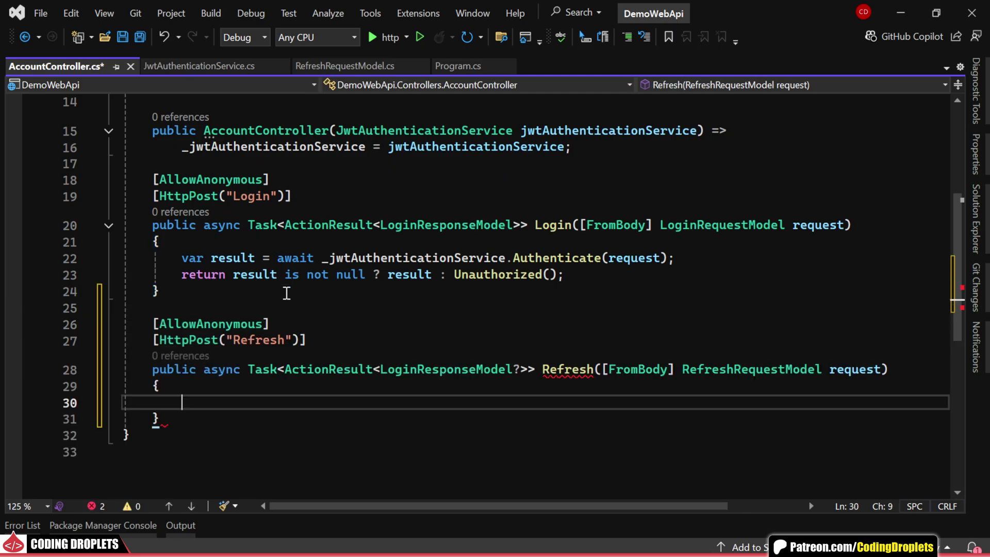
scroll(418, 332, "down", 3)
type("if(string.IsNullOrWhiteSpace(request.Token)")
key("Return")
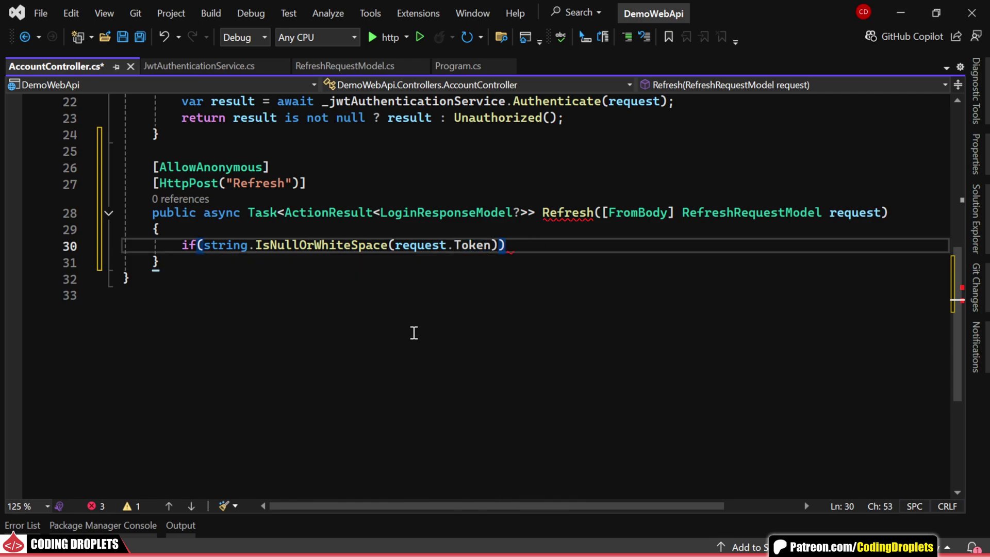
type("return BadRequest(\"Invalid ")
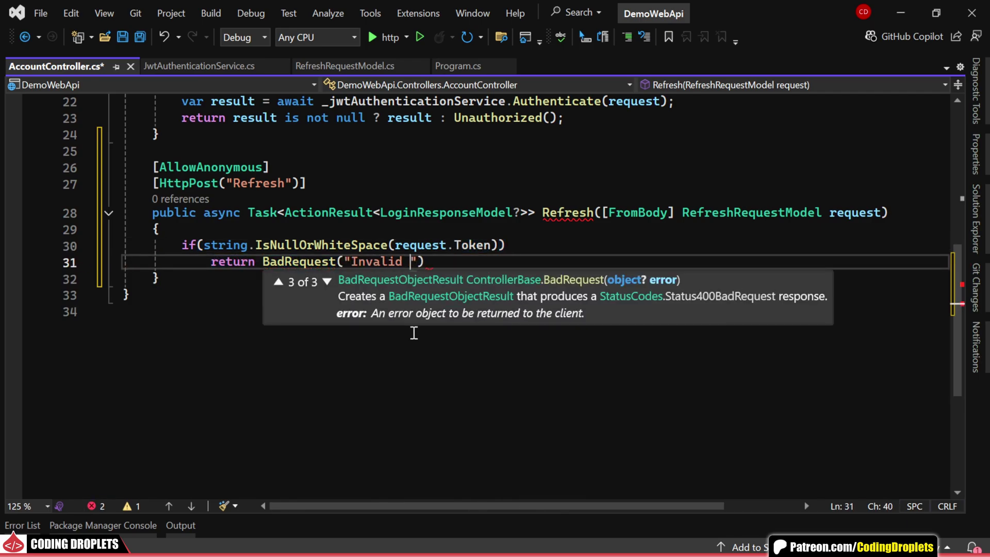
type("Token\");")
Reject blank tokens with BadRequest, return ValidateRefreshToken(request.Token) or Unauthorized, and save
key("Return")
key("Return")
type("var result = await _jwtAuthenticationService.ValidateRefreshToken")
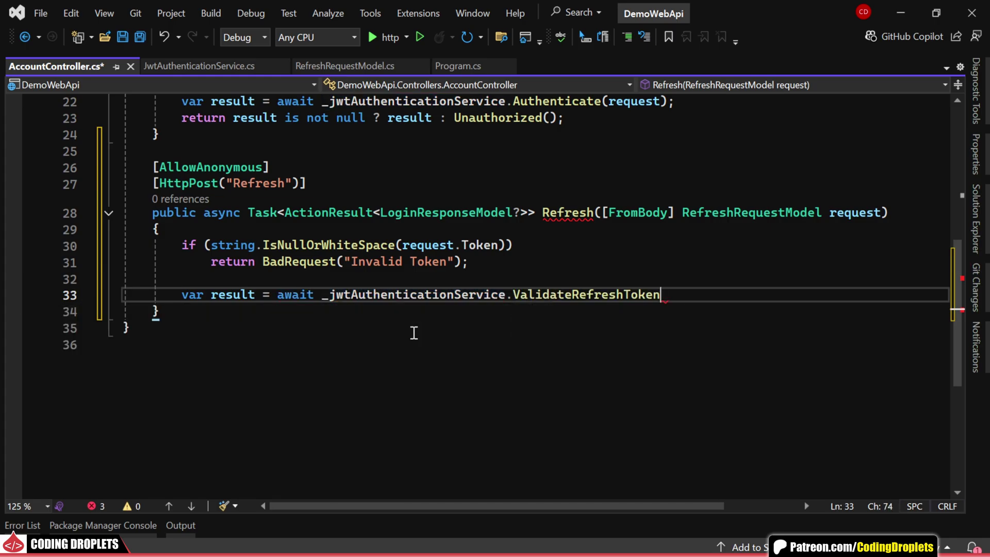
type("(request.Token);")
key("Return")
type("re")
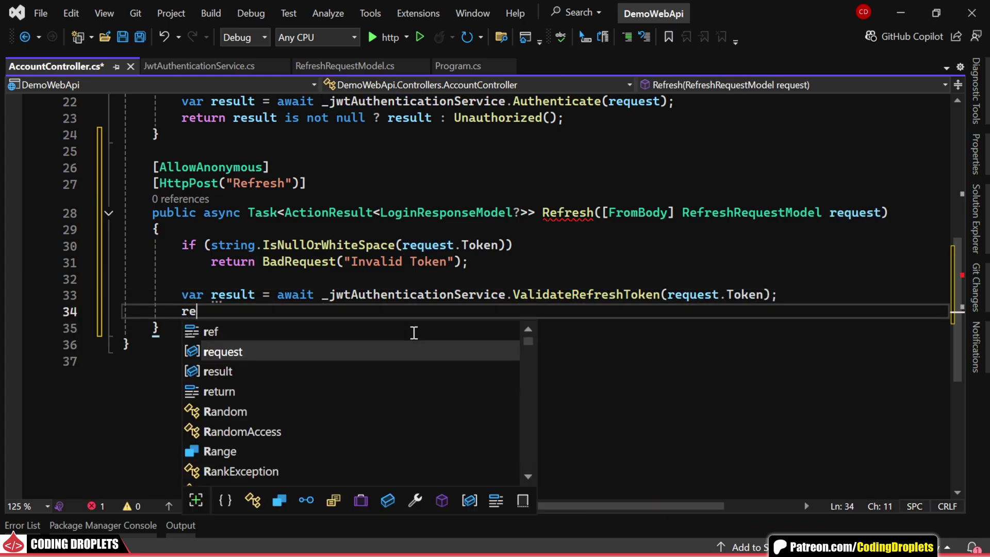
type("turn result")
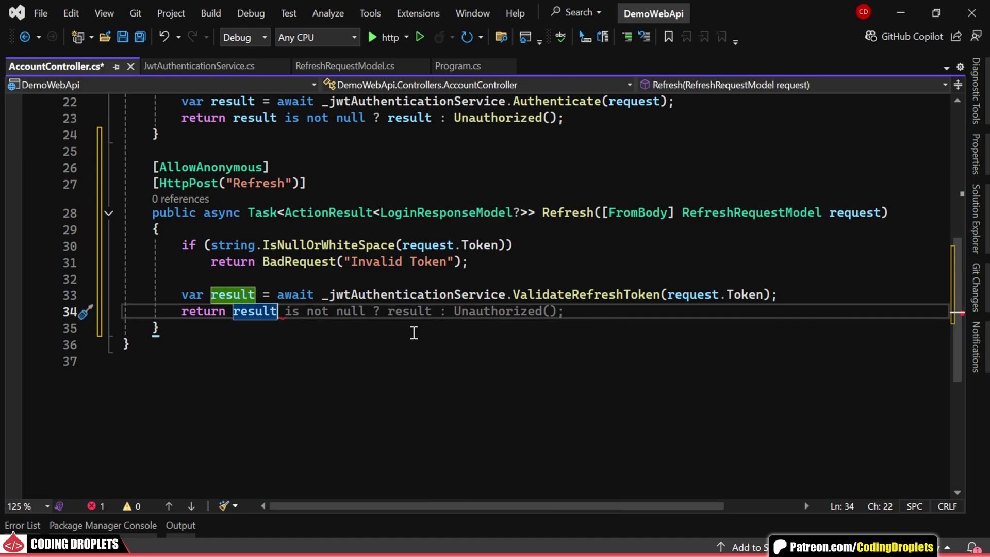
key("Tab")
key("ctrl+s")
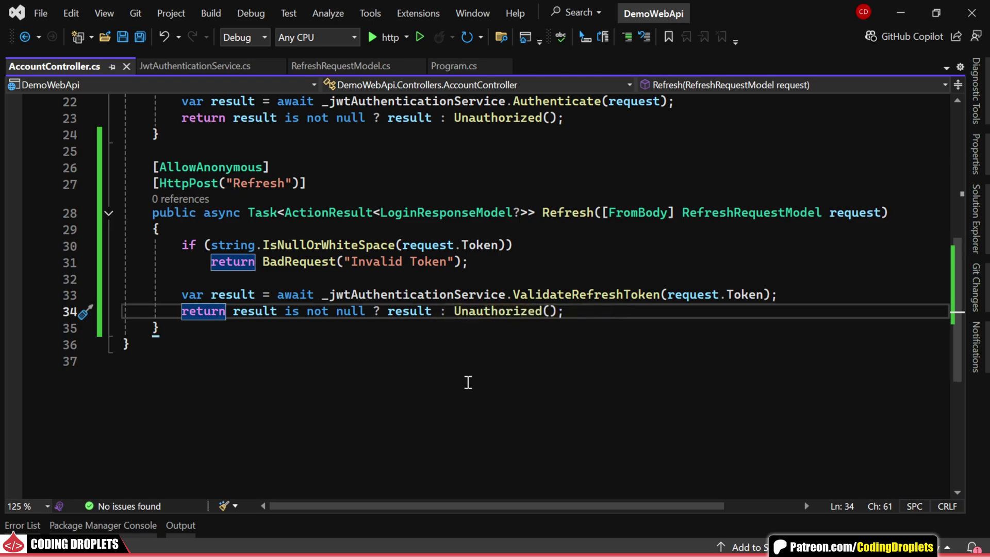
Add ClockSkew = TimeSpan.Zero to Program.cs token validation, then resend the Postman Login request
left_click(479, 65)
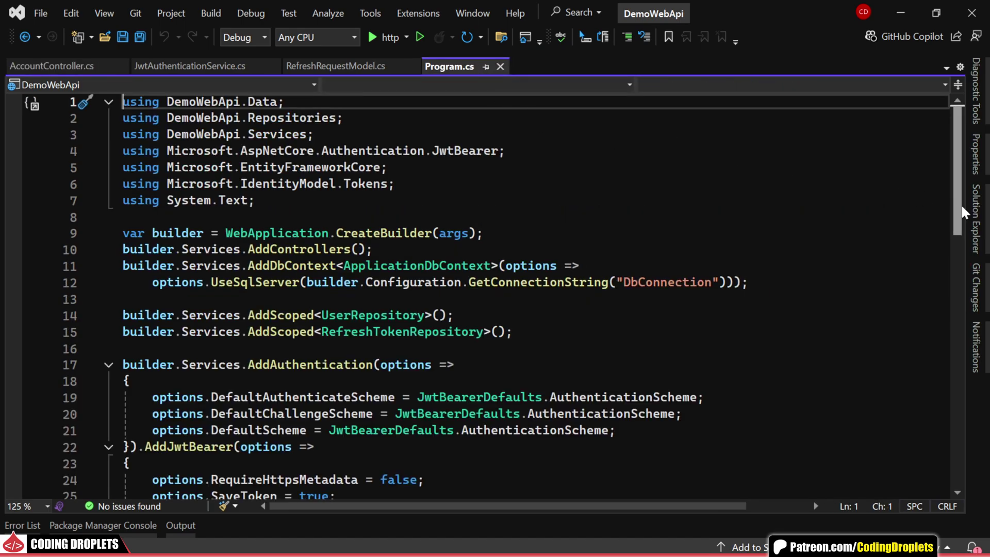
left_click_drag(965, 213, 967, 292)
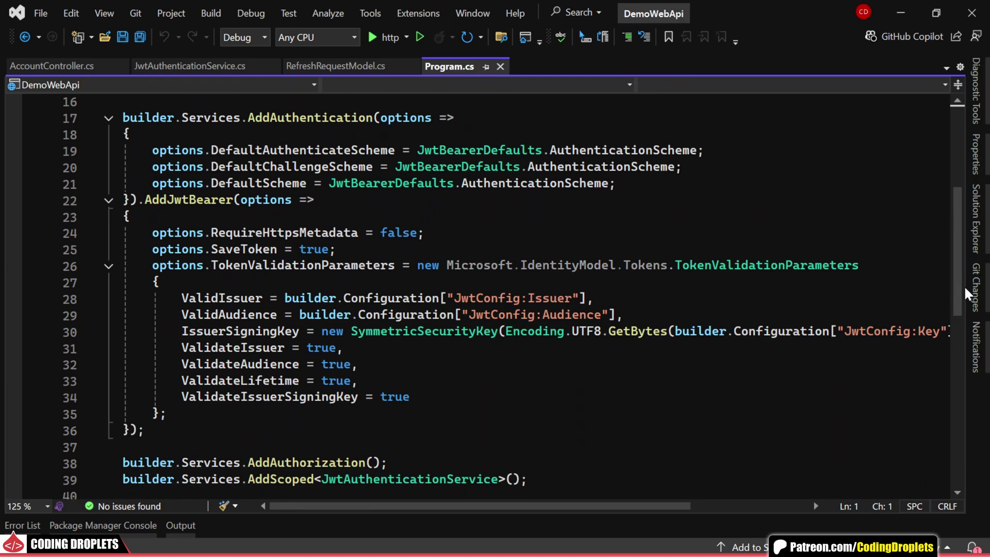
left_click(528, 400)
type(",")
key("Return")
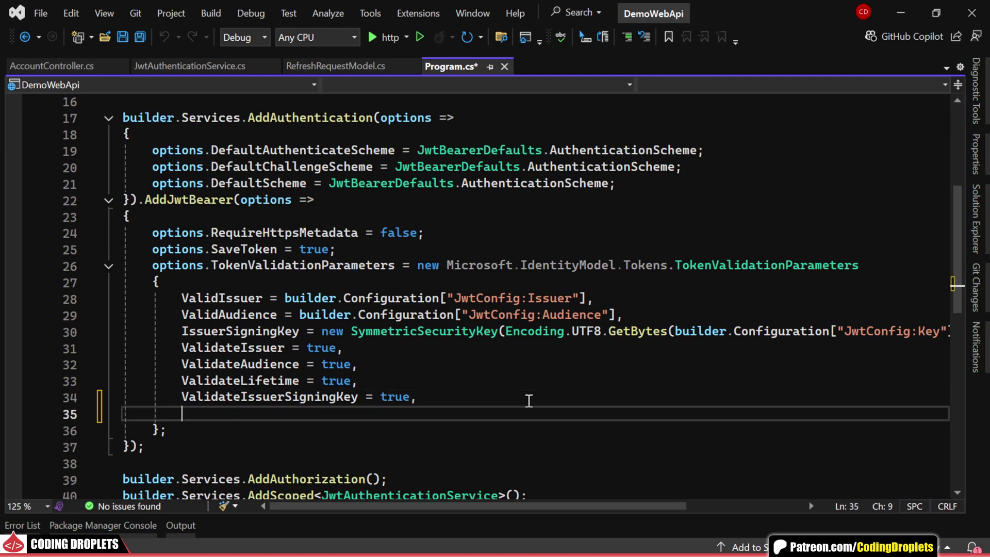
type("Cloc")
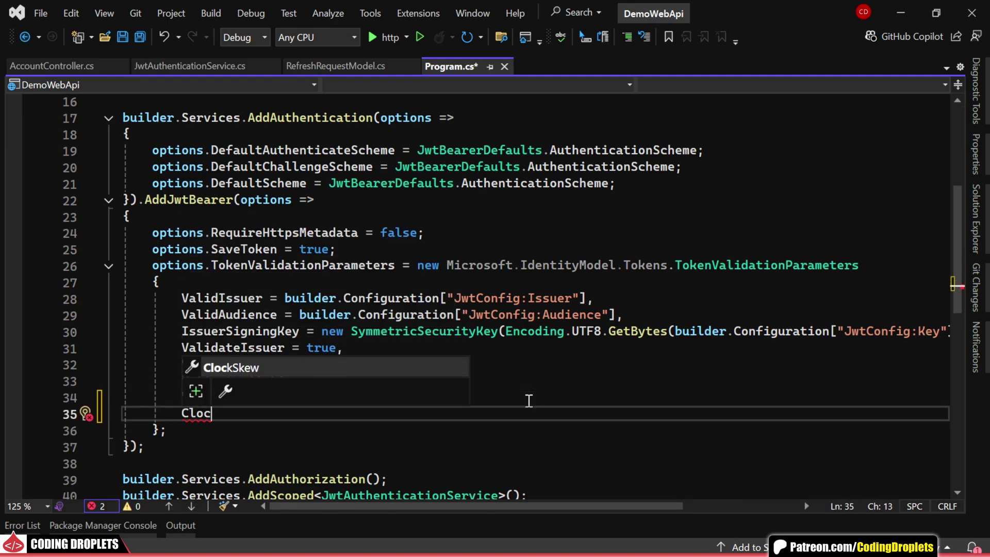
key("Tab")
type("= ")
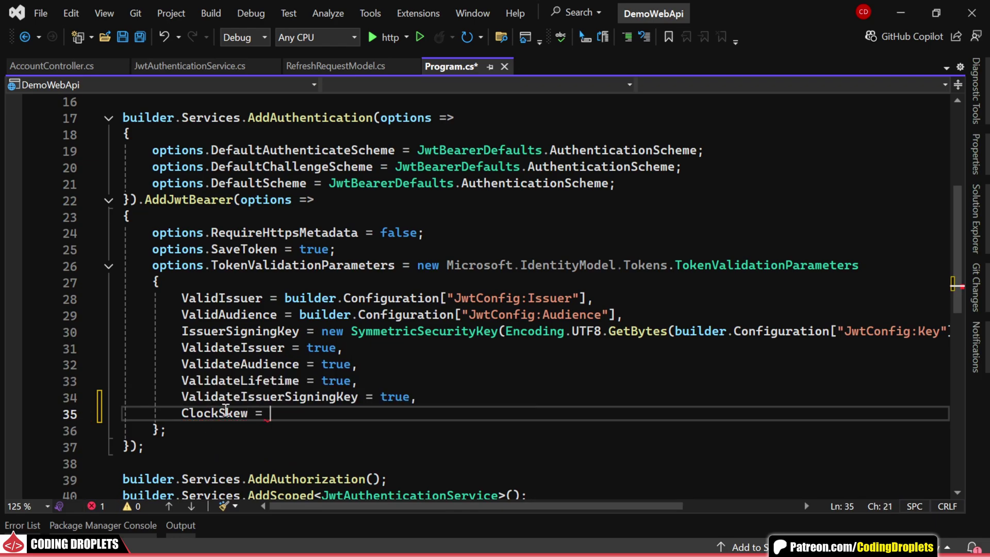
mouse_move(214, 413)
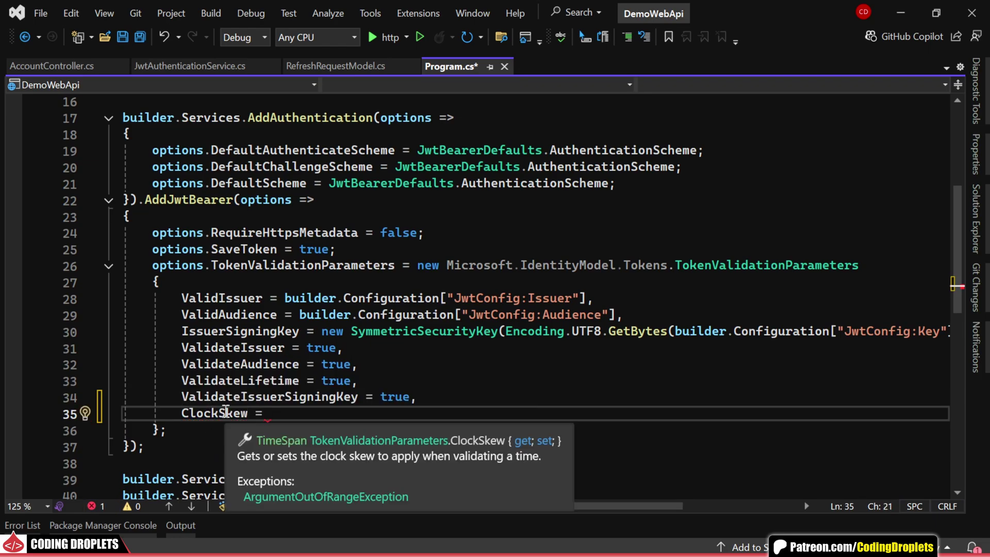
type("TimeSpan.Zero")
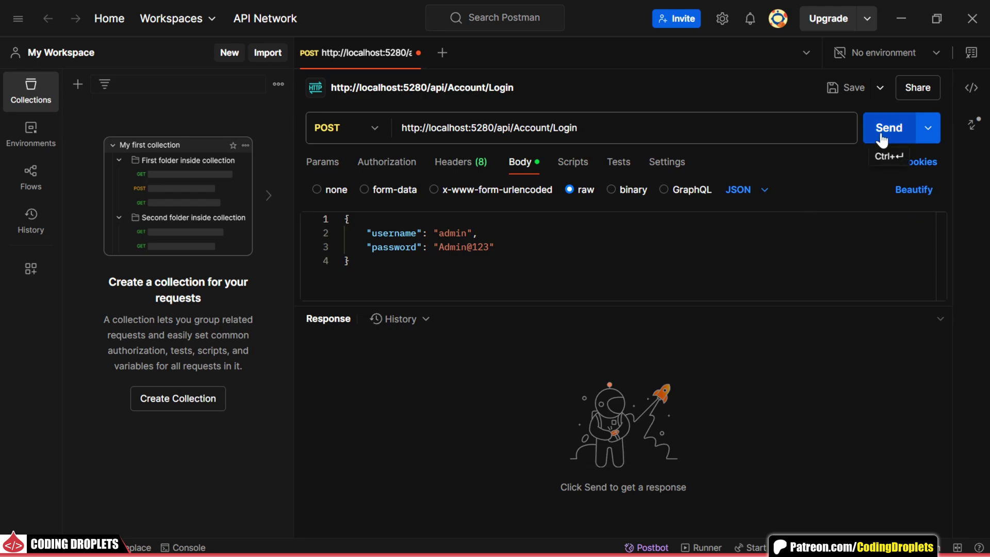
left_click(882, 133)
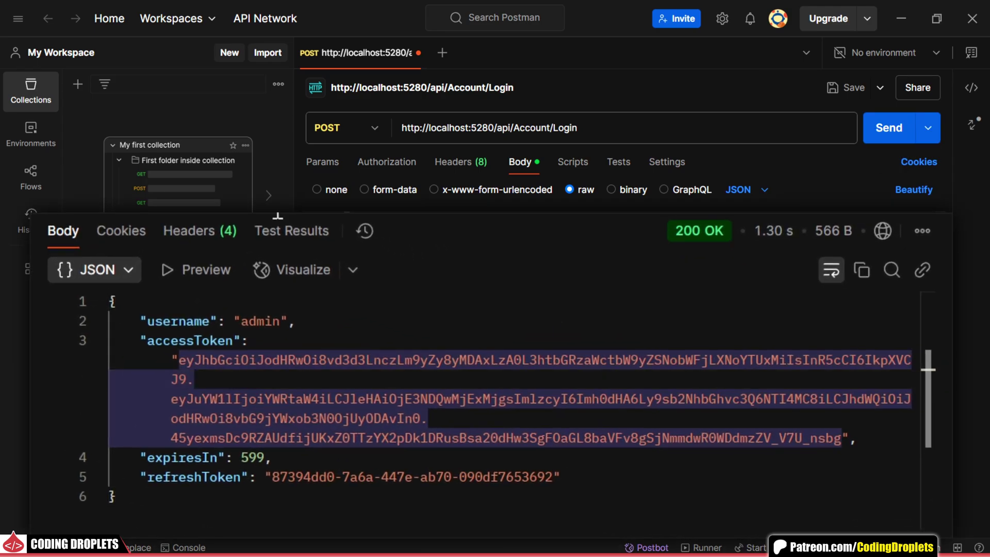
Resend the Postman Login request twice to get fresh access and refresh tokens
left_click(235, 320)
left_click(140, 302)
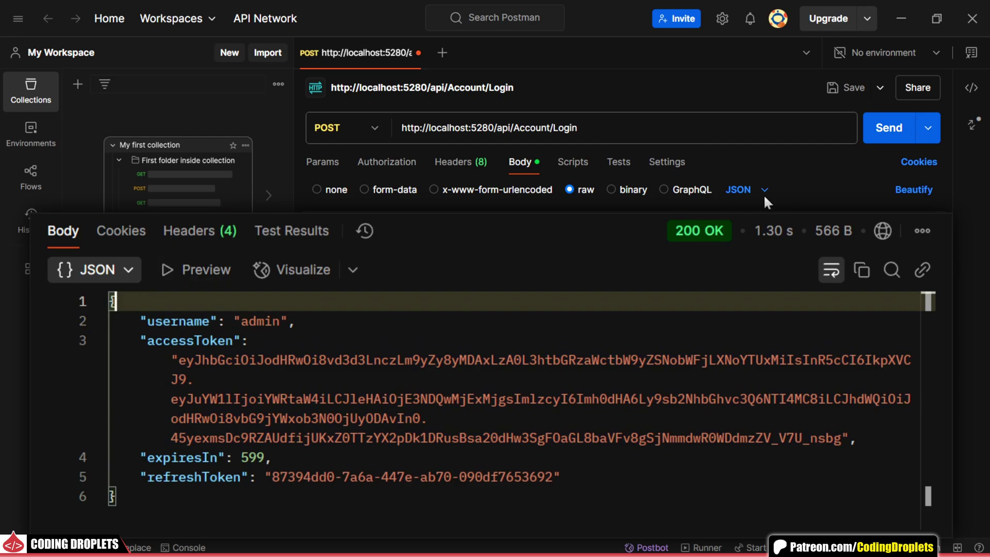
left_click(876, 137)
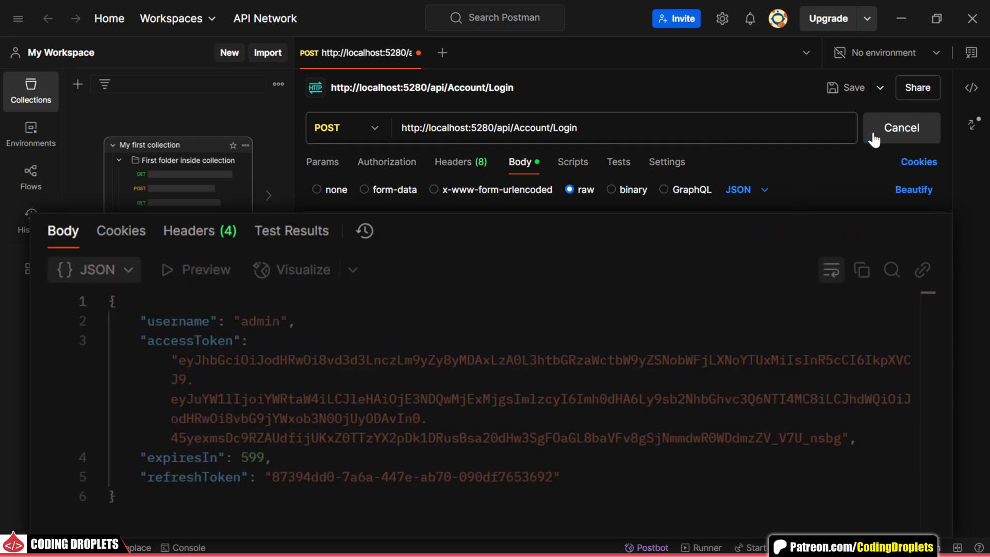
left_click(874, 138)
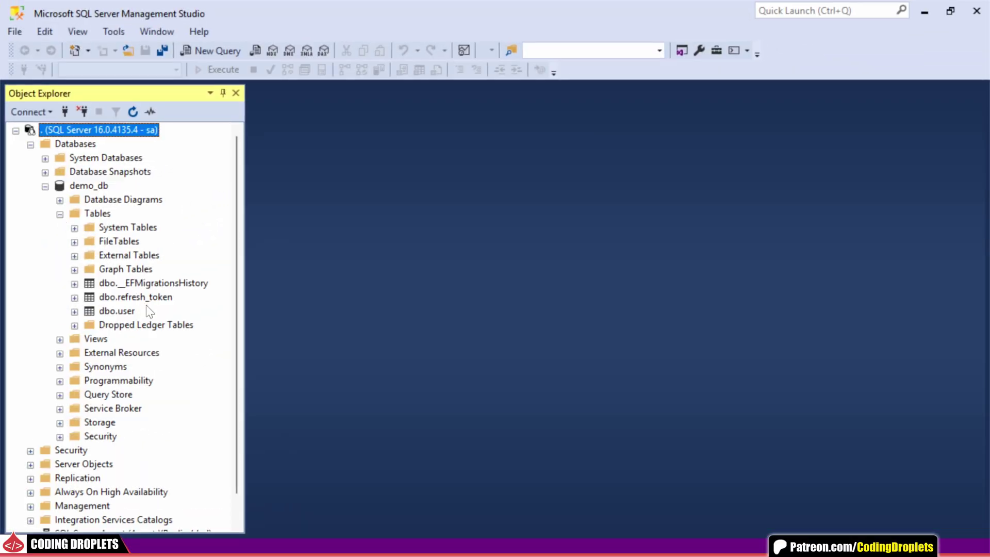
Select the dbo.refresh_token table under demo_db in SSMS Object Explorer
left_click(149, 300)
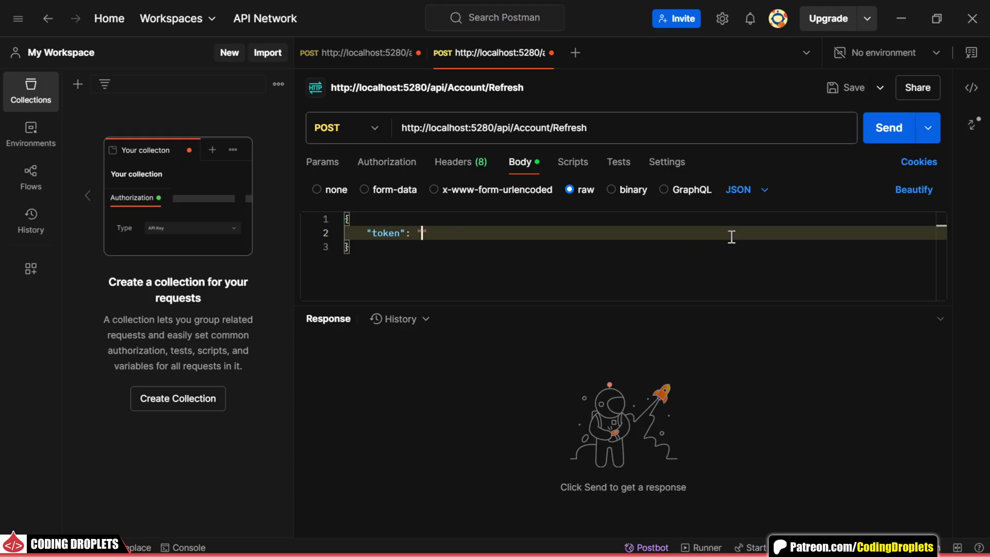
Paste the Login response's refresh token into the Refresh request, send it, and re-run the SSMS query
left_click(374, 56)
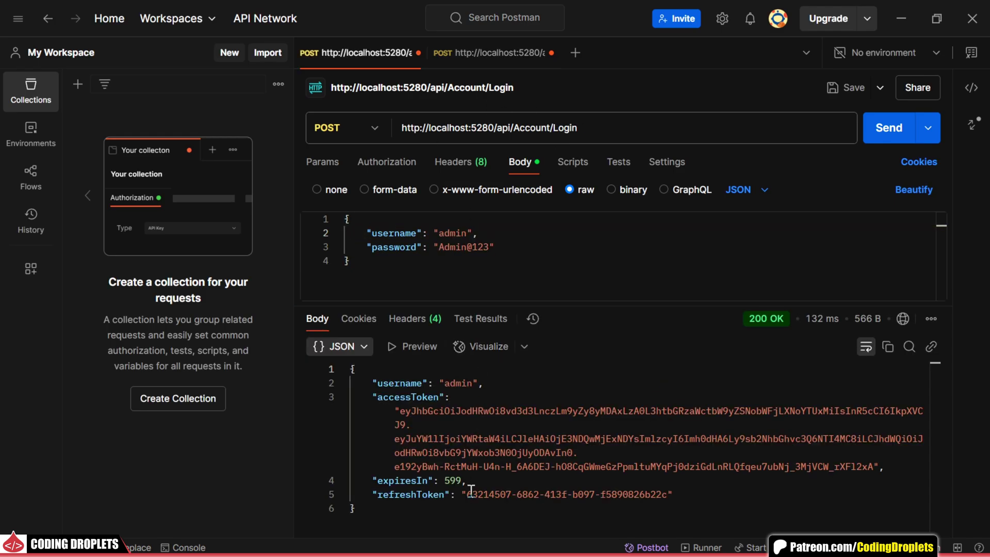
left_click_drag(469, 496, 669, 498)
key("ctrl+c")
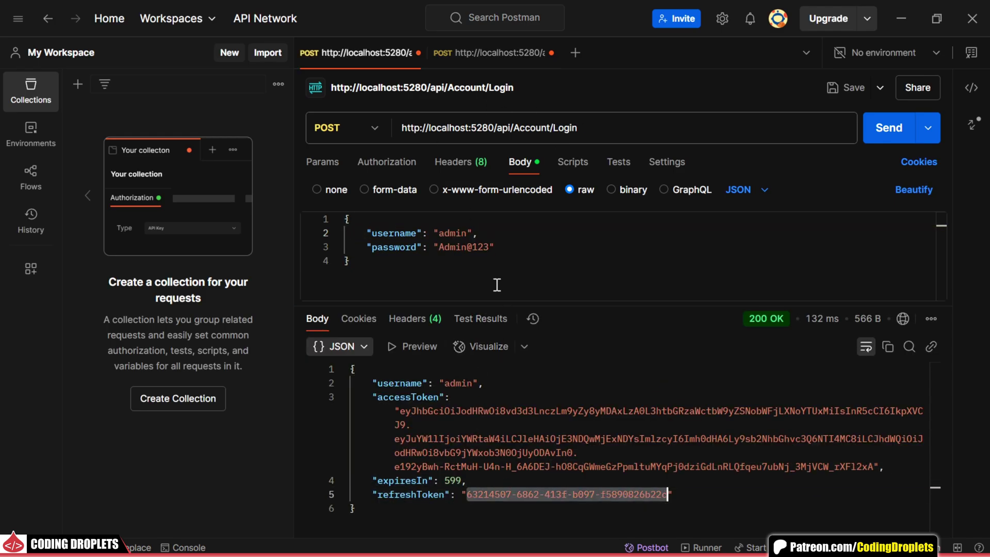
left_click(495, 53)
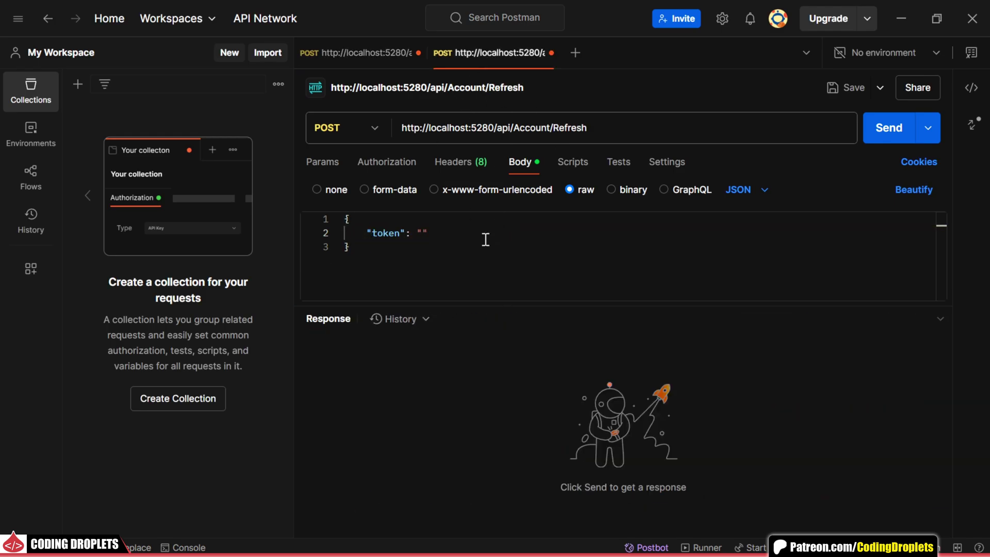
left_click(425, 233)
key("ctrl+v")
left_click(883, 131)
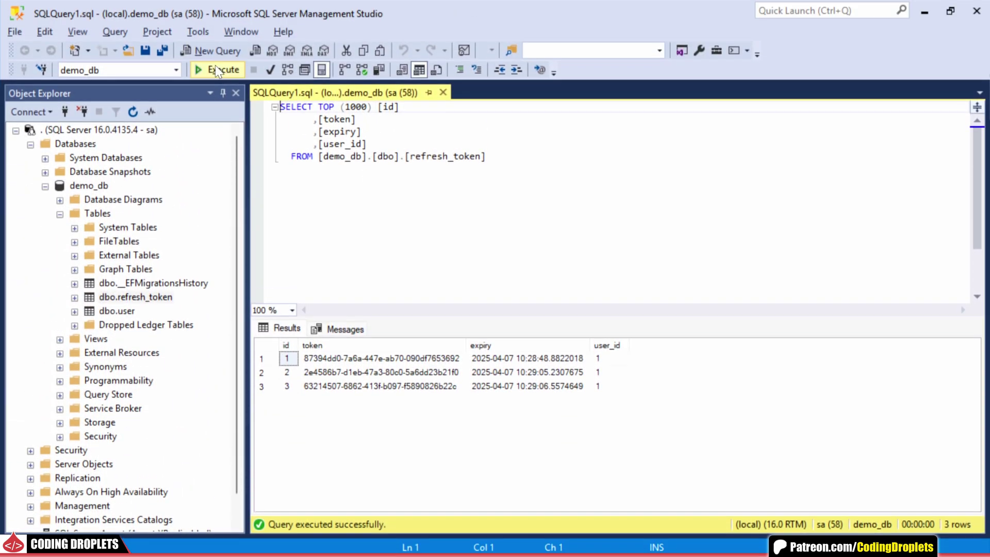
left_click(217, 71)
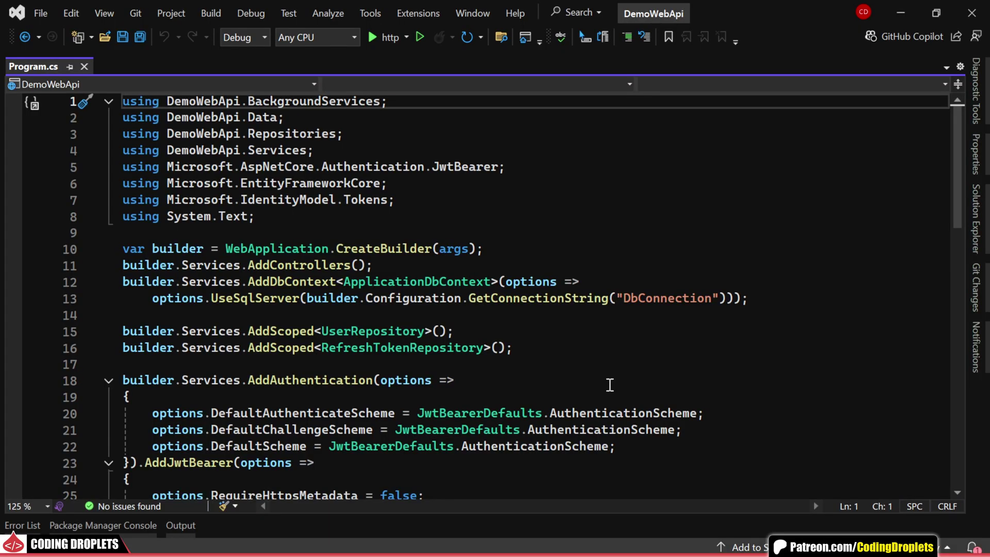
Open ExpiredTokenRemovalBackgroundService.cs from the BackgroundServices folder to review its hourly timer
left_click(976, 225)
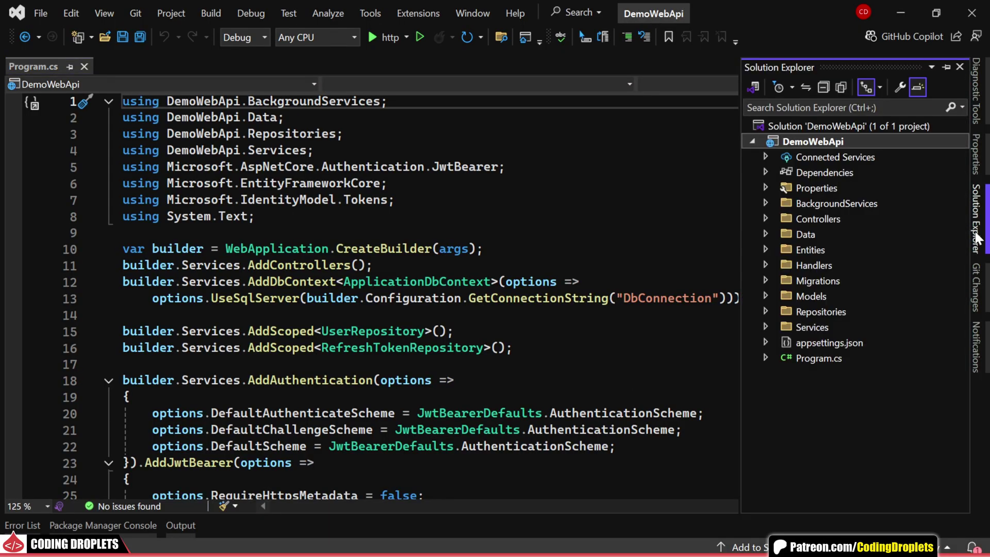
left_click(769, 200)
double_click(827, 220)
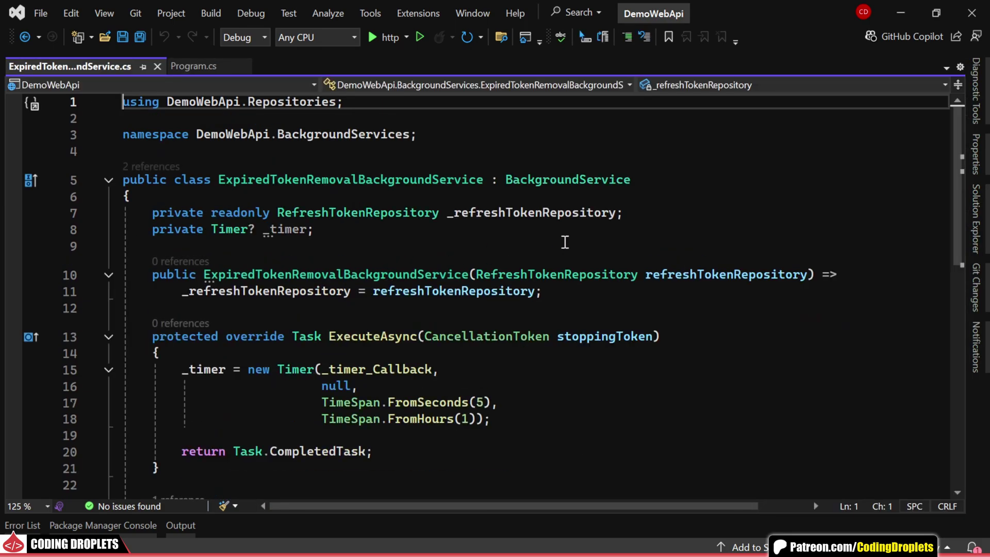
scroll(564, 242, "down", 3)
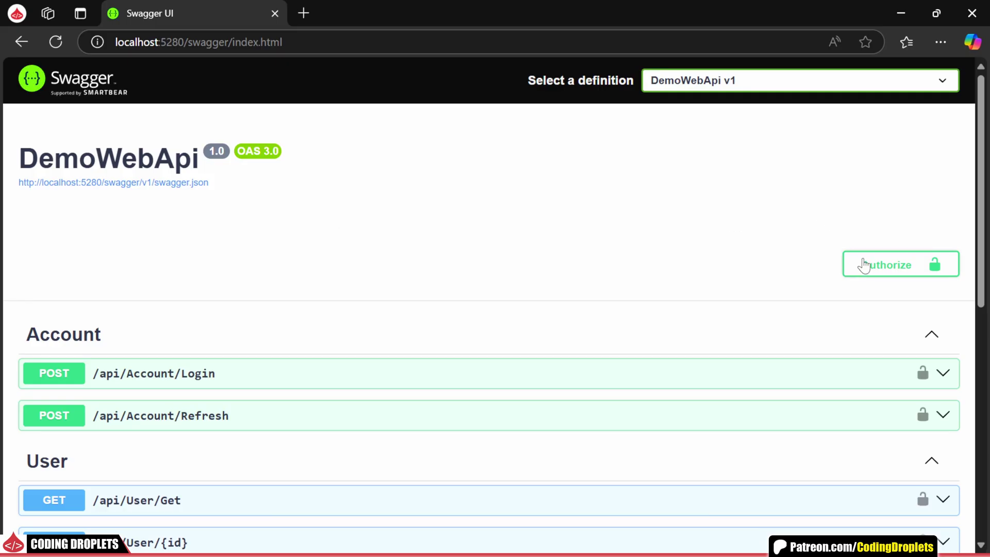
Execute POST /api/Account/Login in Swagger with the admin credentials
left_click(875, 264)
left_click(725, 214)
scroll(928, 310, "down", 1)
left_click(941, 297)
left_click(894, 330)
scroll(528, 324, "down", 3)
left_click(351, 401)
scroll(312, 312, "down", 3)
scroll(312, 312, "down", 3)
left_click_drag(198, 401, 123, 421)
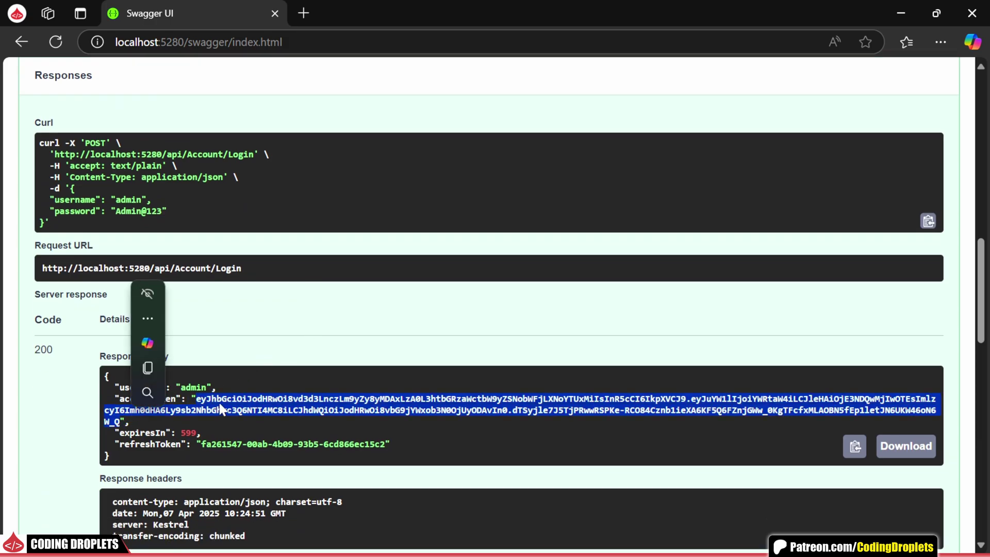
scroll(536, 333, "up", 5)
scroll(536, 333, "up", 5)
Authorize with the copied access token as bearer and execute GET /api/User/Get
left_click(872, 270)
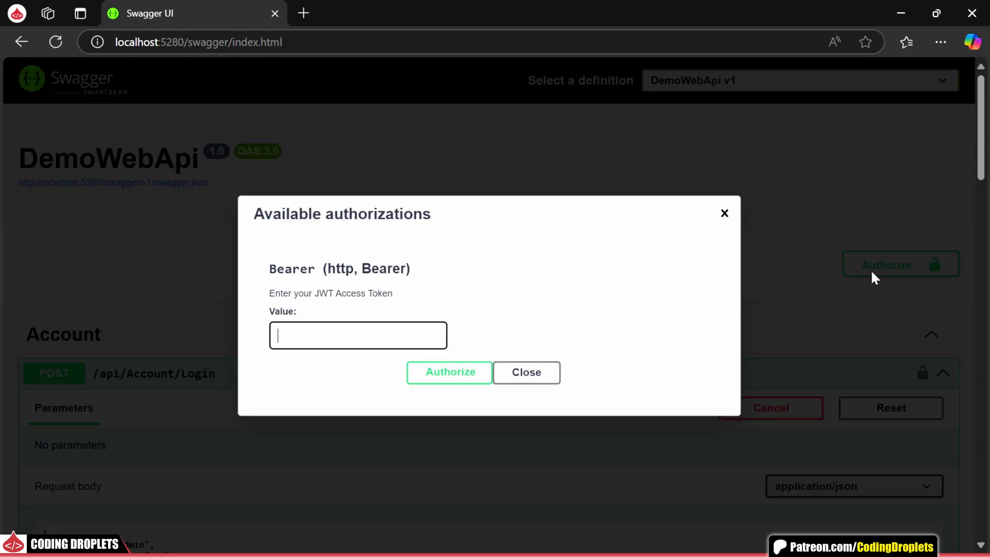
key("ctrl+v")
left_click(452, 373)
left_click(501, 381)
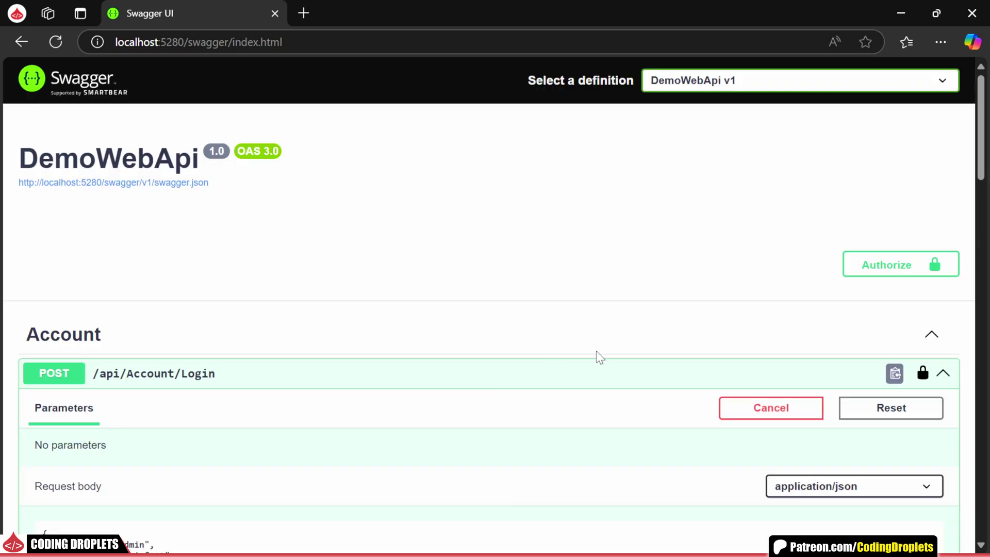
left_click(930, 334)
scroll(589, 298, "down", 3)
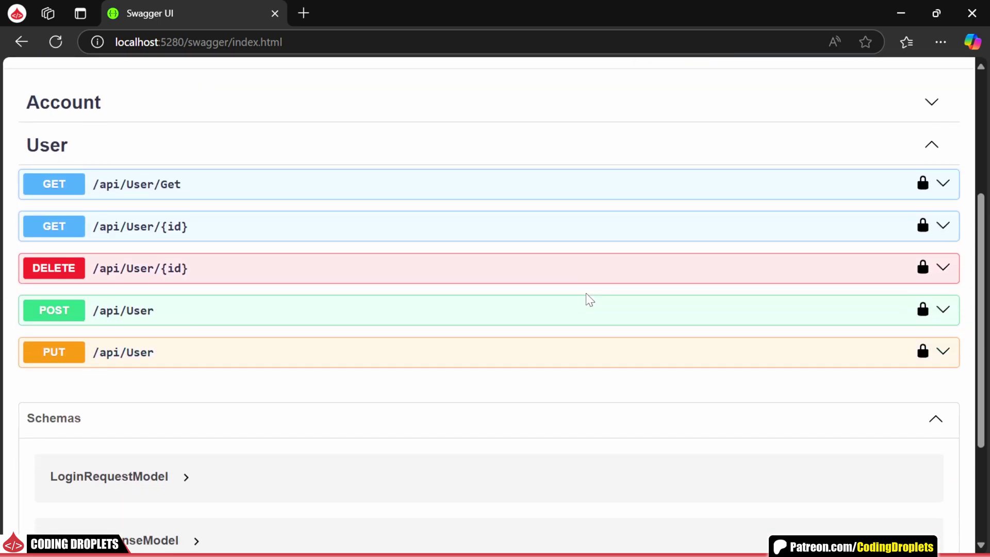
left_click(619, 194)
left_click(875, 225)
left_click(433, 306)
scroll(391, 346, "down", 5)
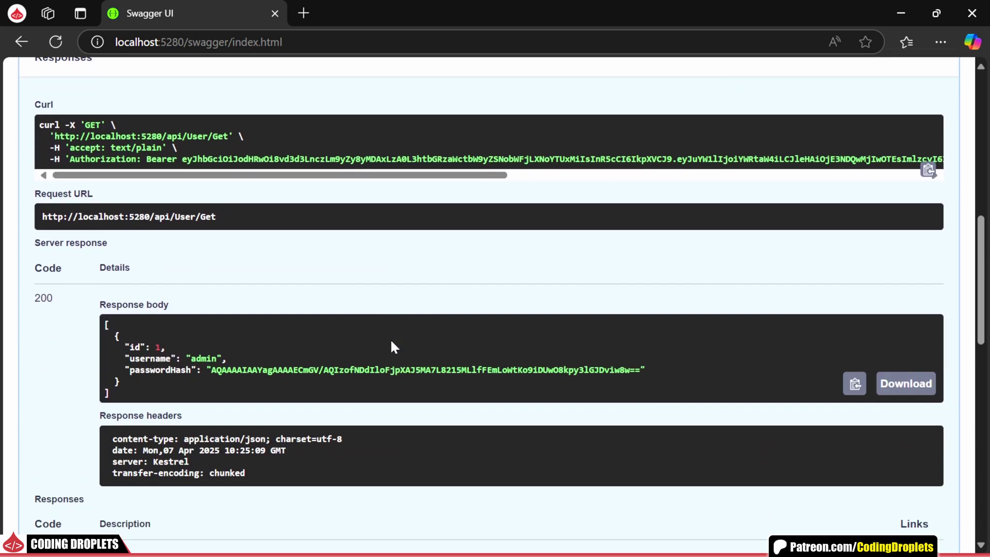